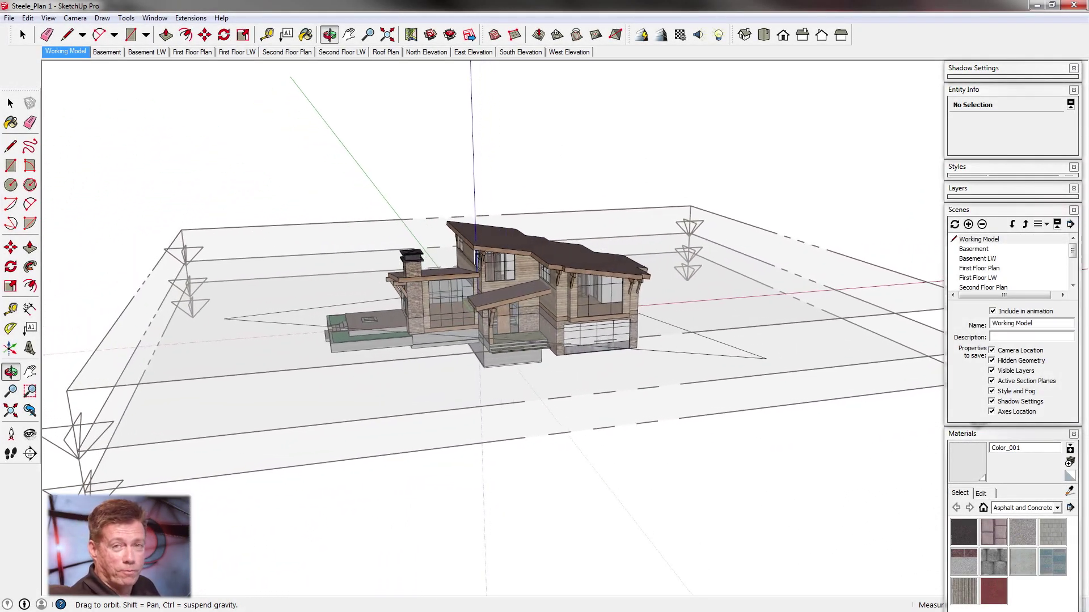
# Examine the house model and the section planes stacked around it from several angles and distances
pyautogui.press('space')
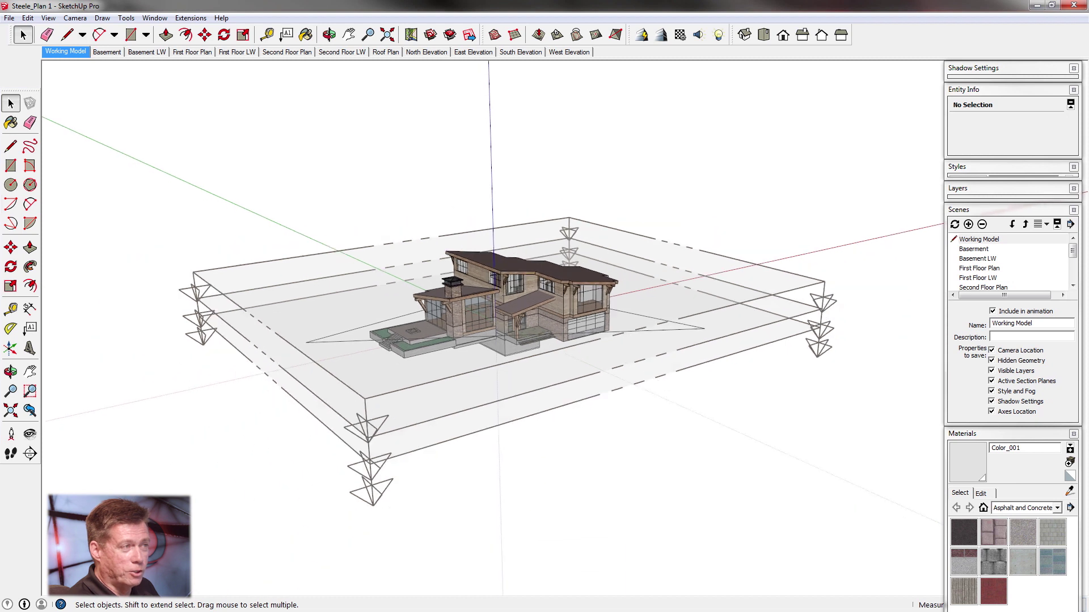
pyautogui.press('o')
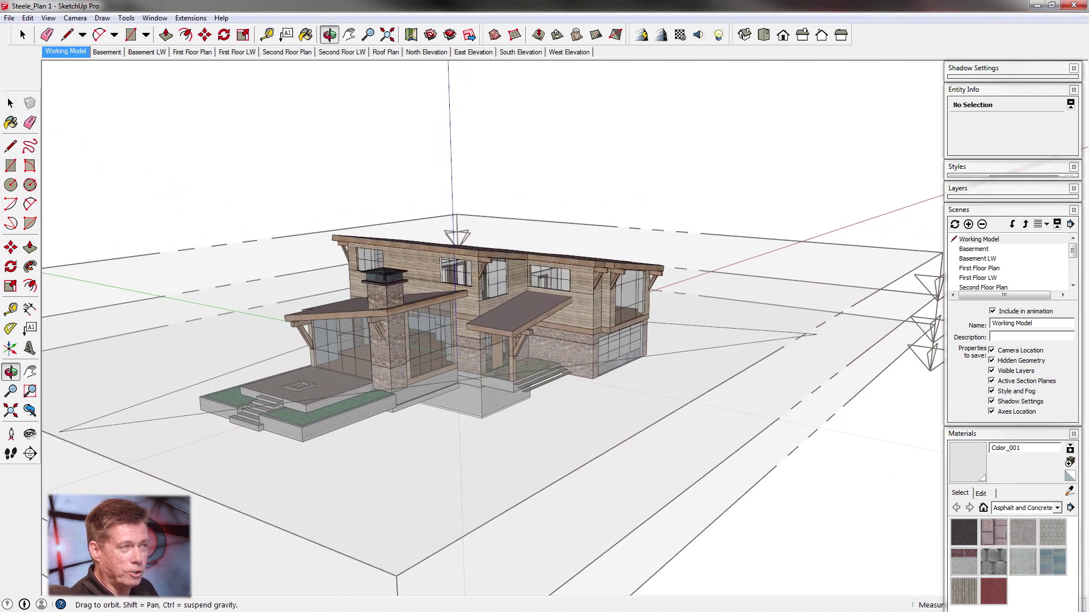
pyautogui.press('space')
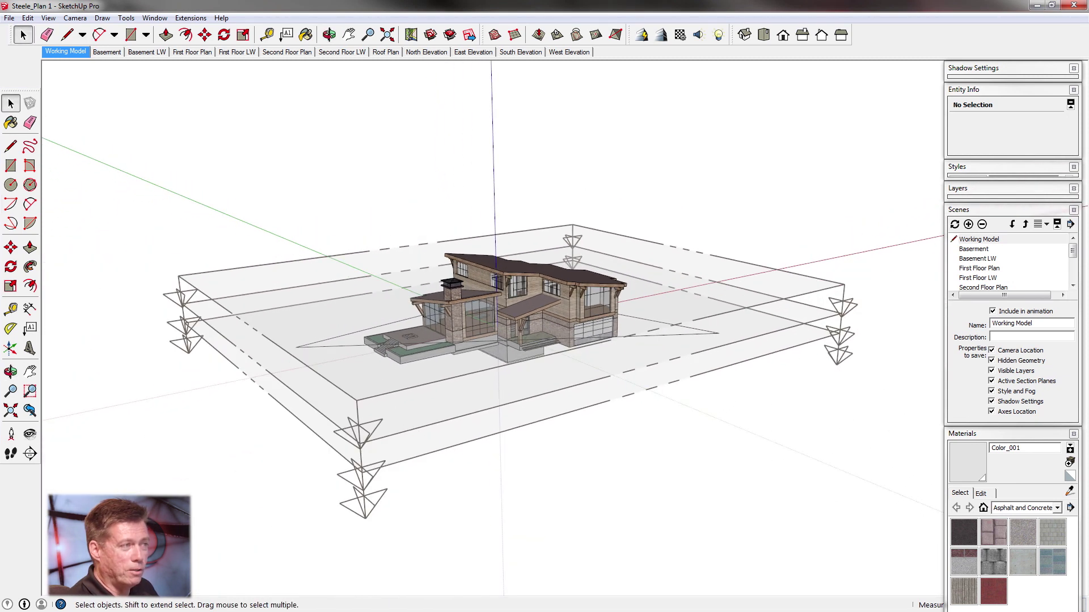
pyautogui.moveTo(672, 266); pyautogui.dragTo(686, 292, button='middle')
pyautogui.scroll(3, 672, 298)
pyautogui.scroll(-2, 641, 289)
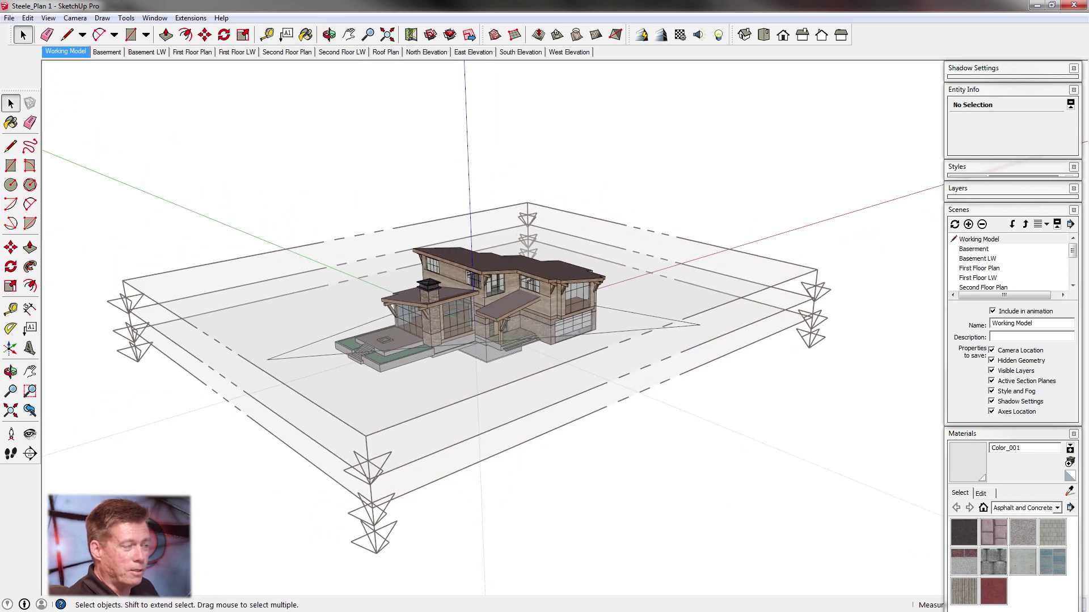
pyautogui.scroll(2, 540, 298)
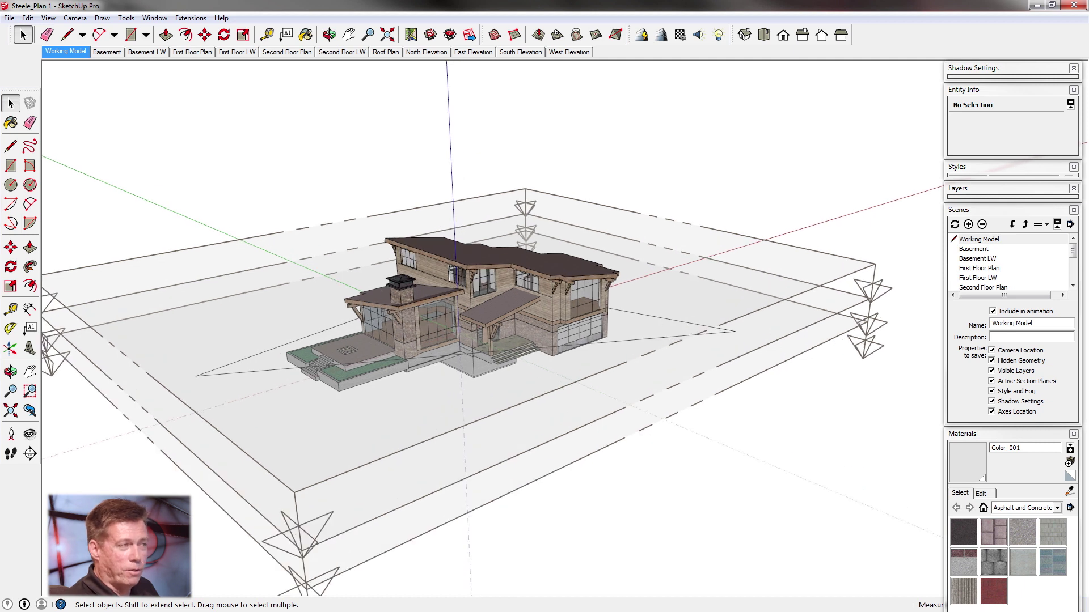
pyautogui.moveTo(541, 298); pyautogui.dragTo(530, 287, button='middle')
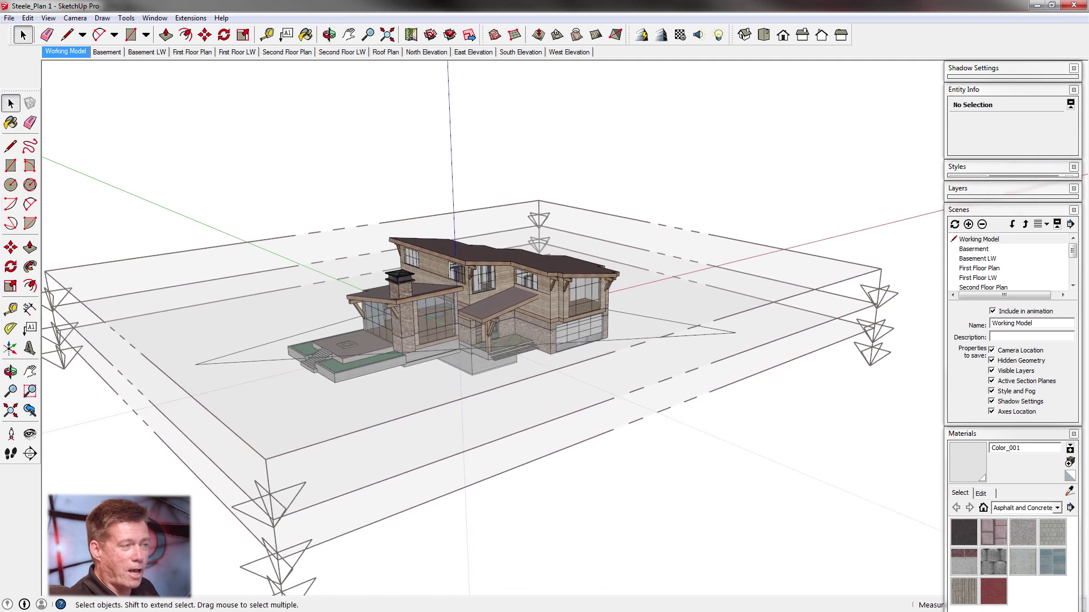
pyautogui.scroll(-2, 616, 296)
pyautogui.scroll(5, 554, 293)
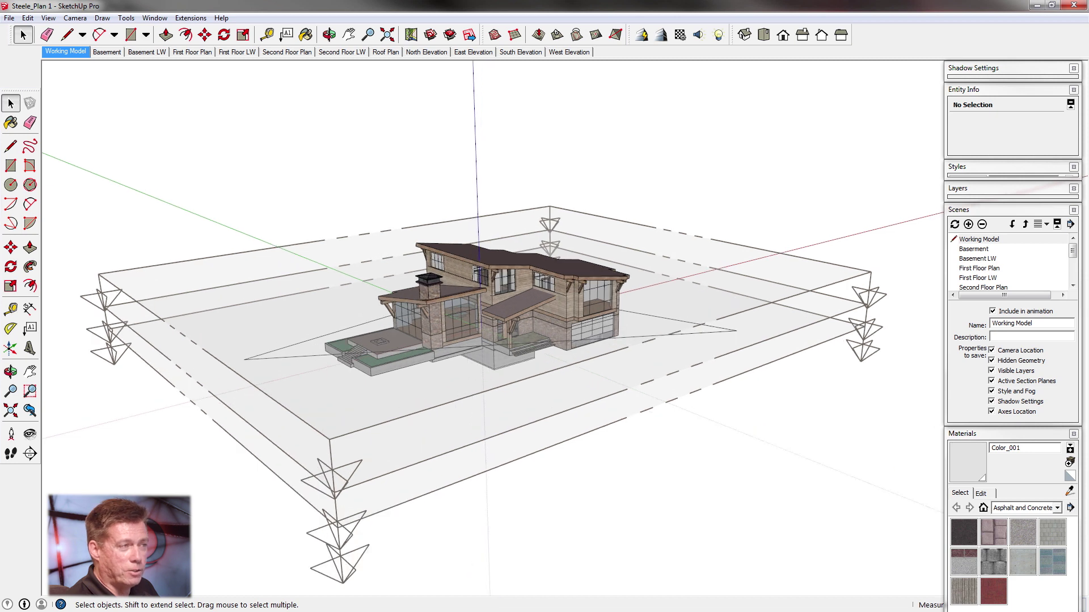
pyautogui.moveTo(554, 293); pyautogui.dragTo(578, 307, button='middle')
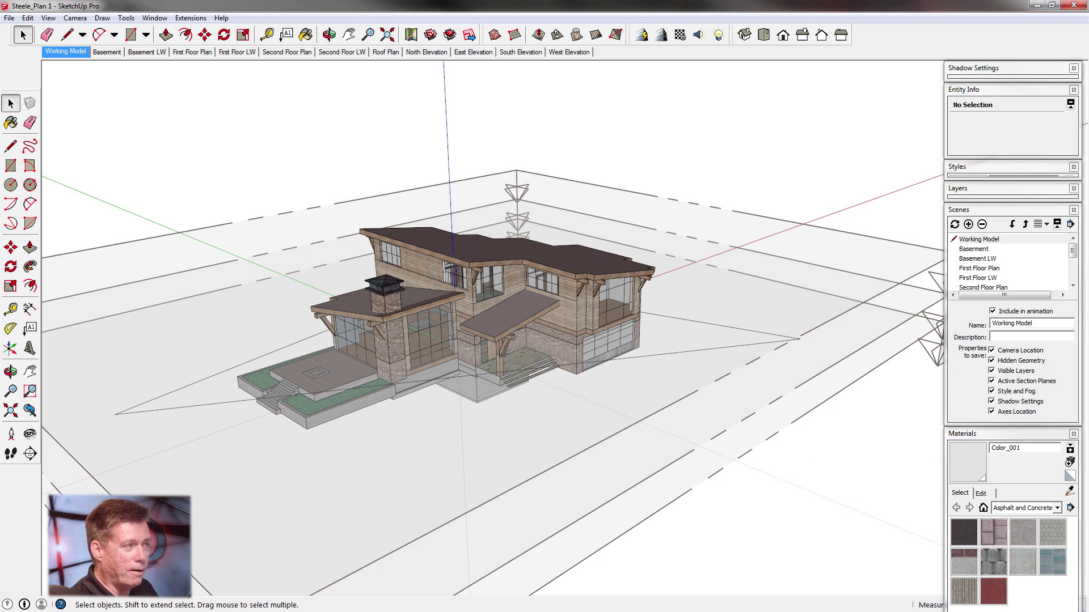
pyautogui.moveTo(505, 288); pyautogui.dragTo(486, 324, button='middle')
pyautogui.scroll(-3, 475, 281)
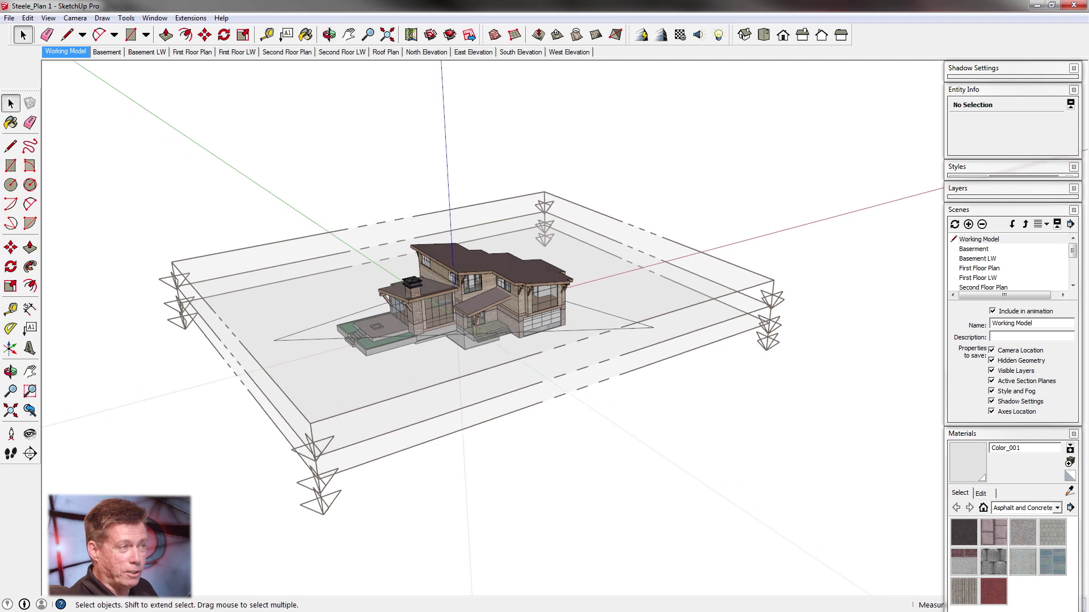
# Create a group from the slice of the uppermost section plane and assign it to the SP_LW layer
pyautogui.scroll(5, 566, 299)
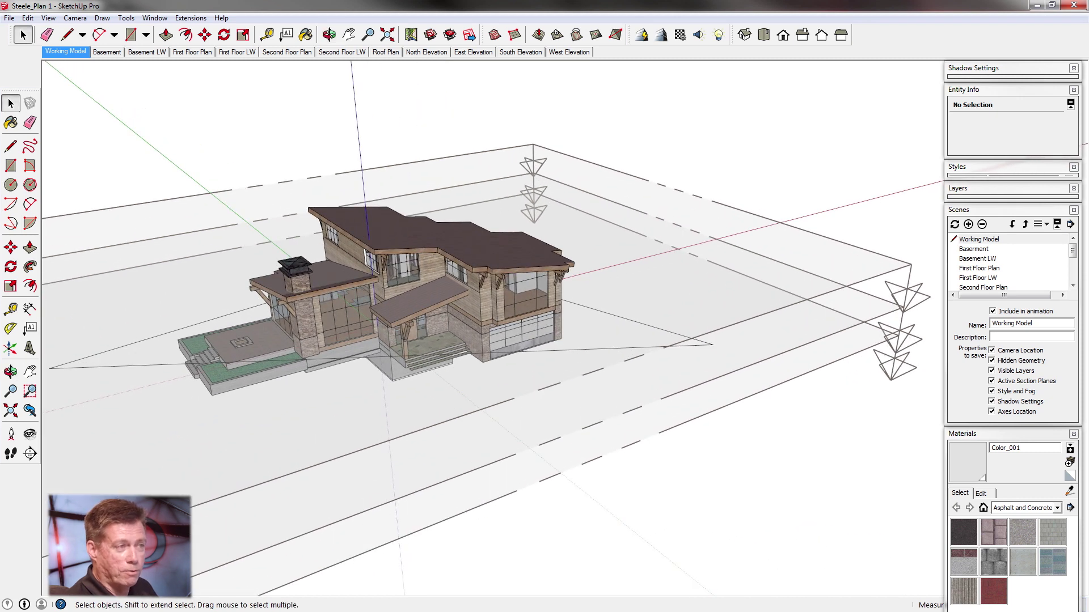
pyautogui.rightClick(736, 321)
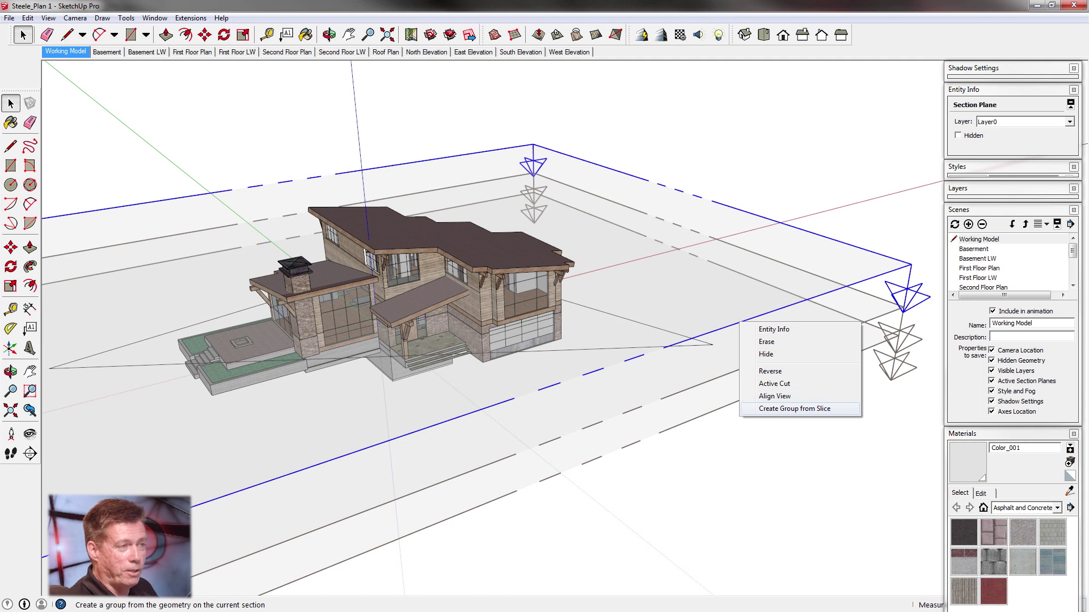
pyautogui.click(794, 408)
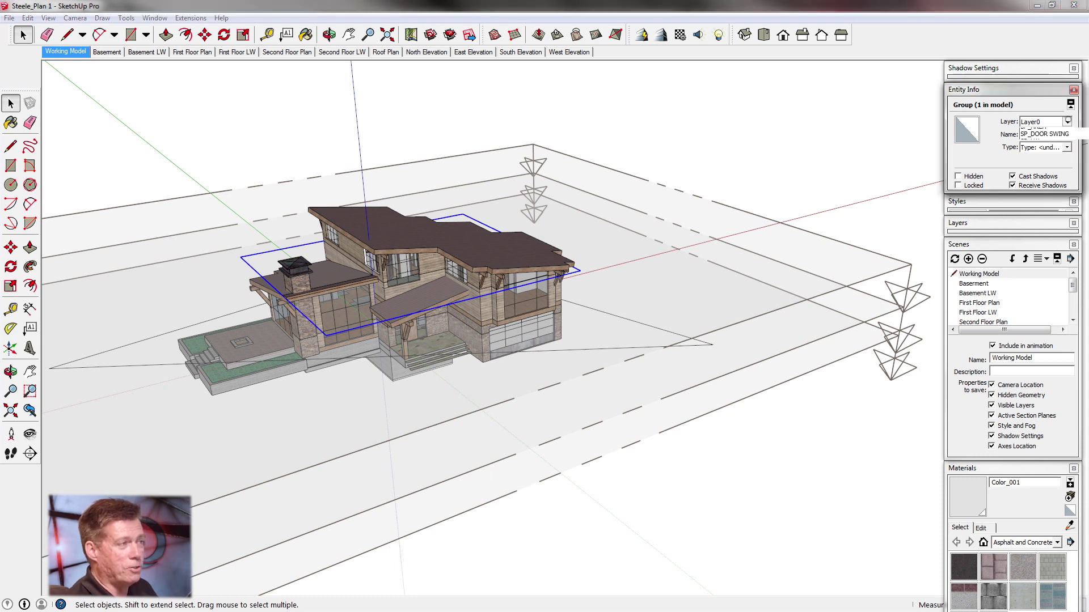
pyautogui.click(1066, 122)
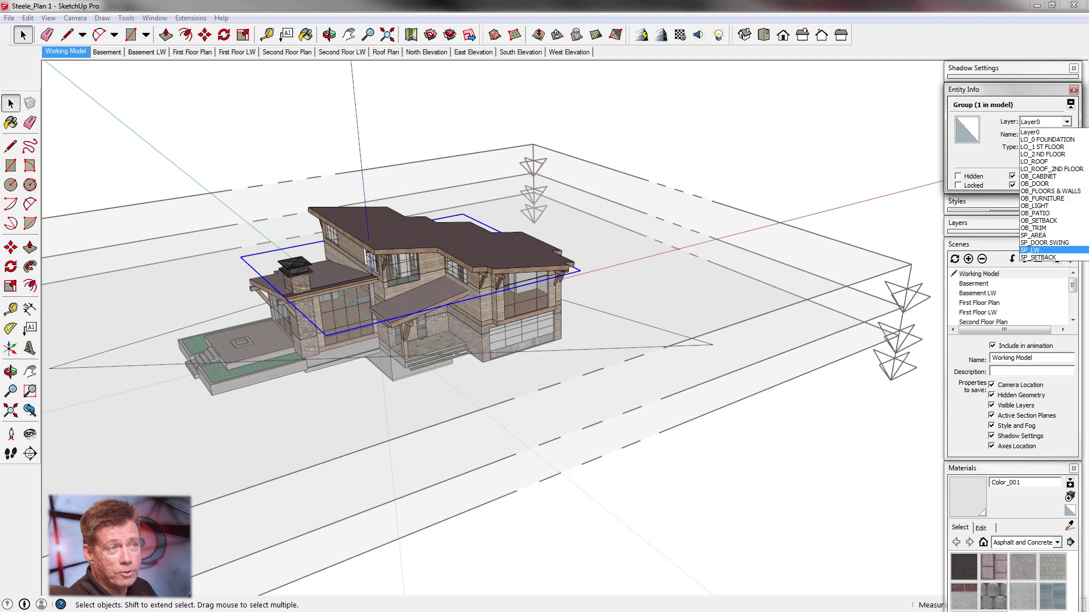
pyautogui.click(1032, 250)
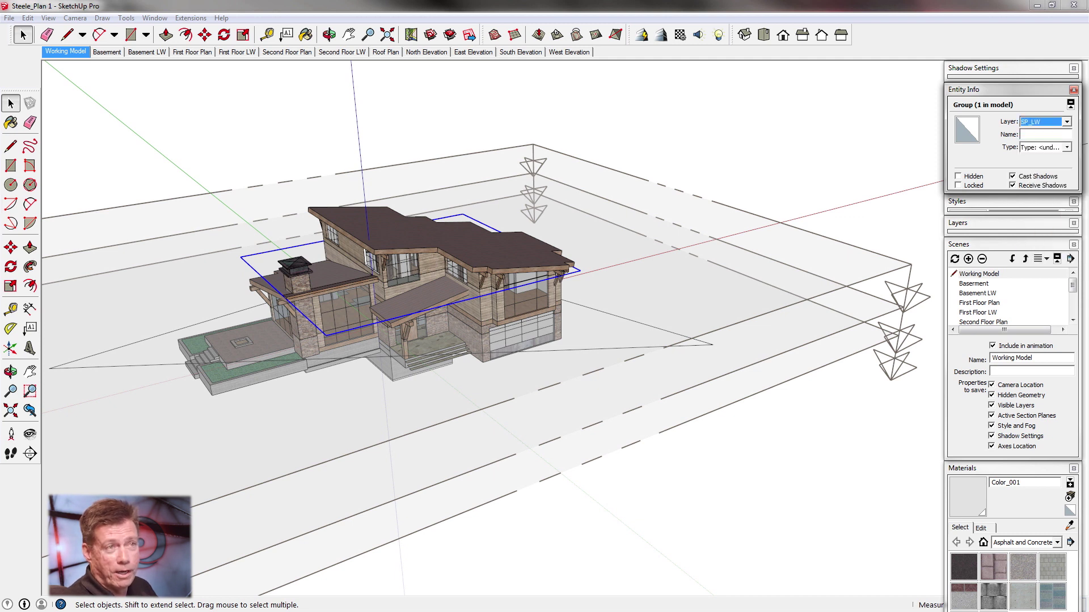
pyautogui.click(687, 150)
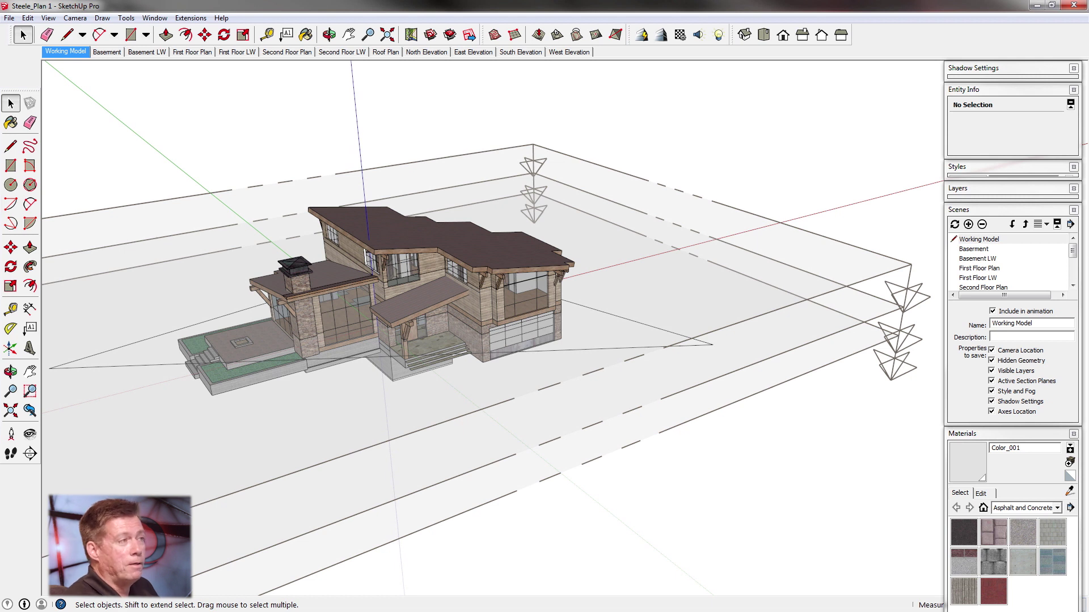
# Select only the SP_LW slice group at second-floor level and cut it from the model
pyautogui.scroll(8, 483, 285)
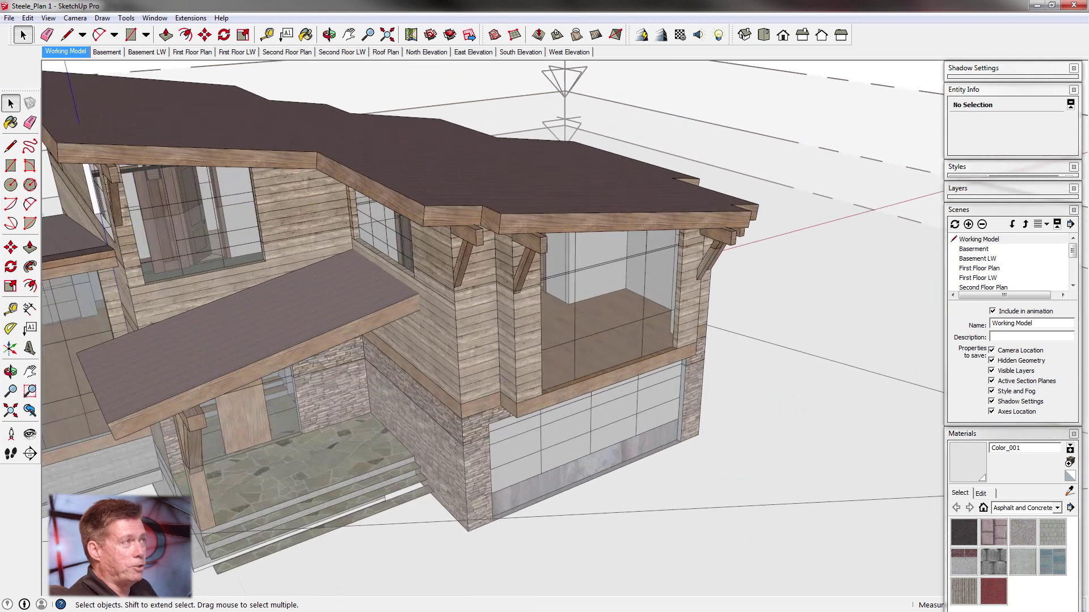
pyautogui.scroll(-3, 587, 275)
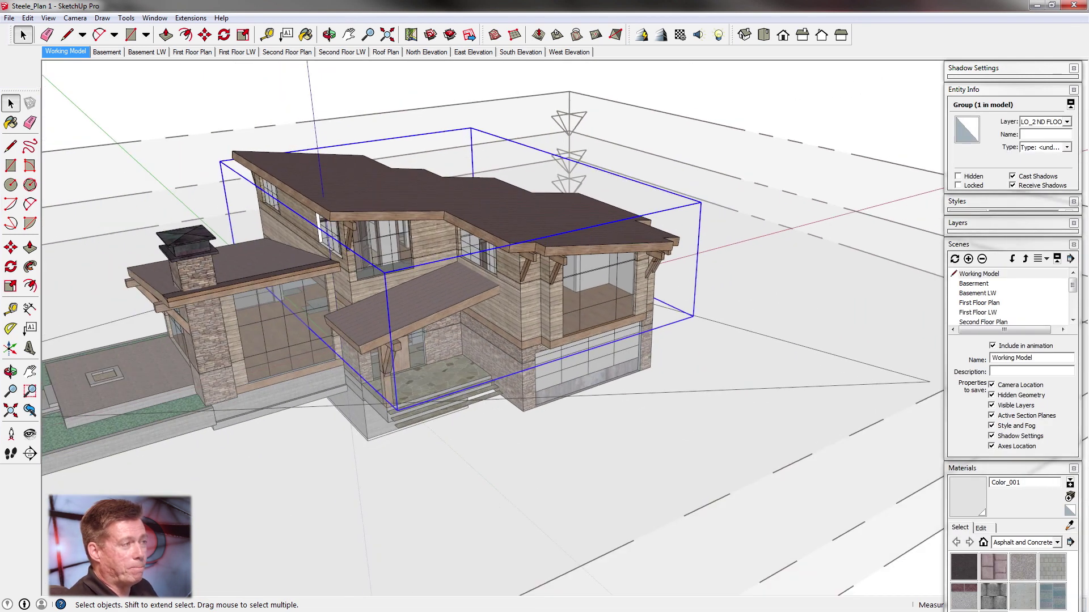
pyautogui.scroll(-3, 567, 295)
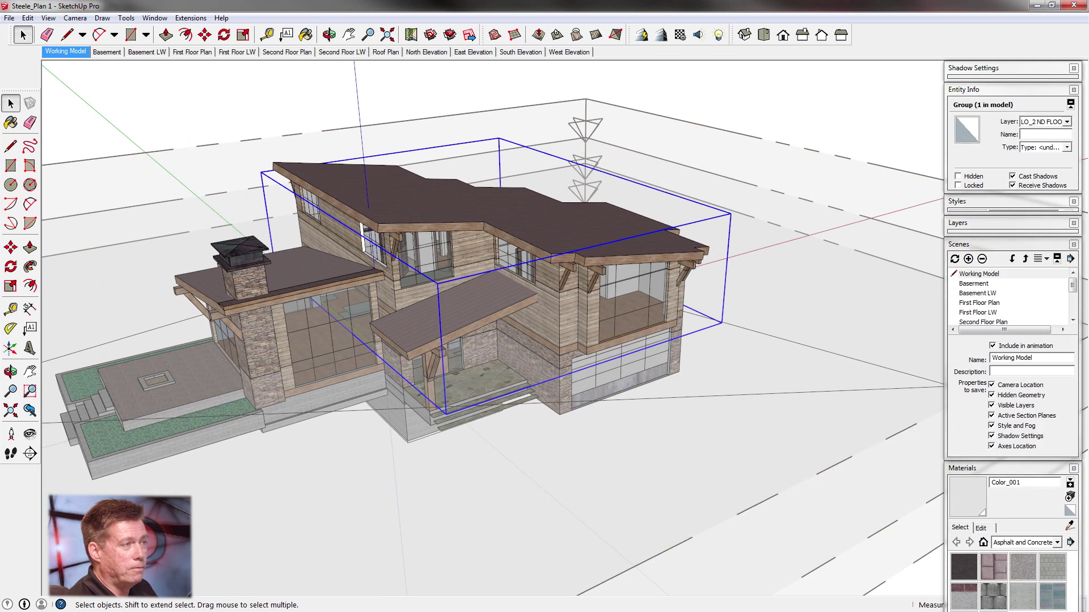
pyautogui.moveTo(736, 275); pyautogui.dragTo(645, 230)
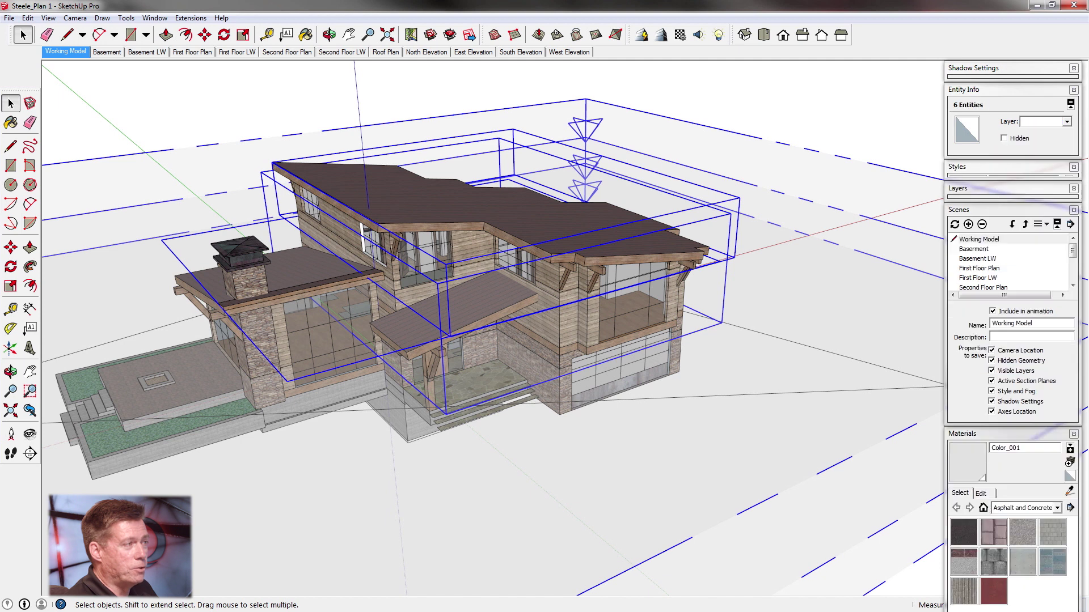
pyautogui.keyDown('shift'); pyautogui.click(631, 274); pyautogui.keyUp('shift')
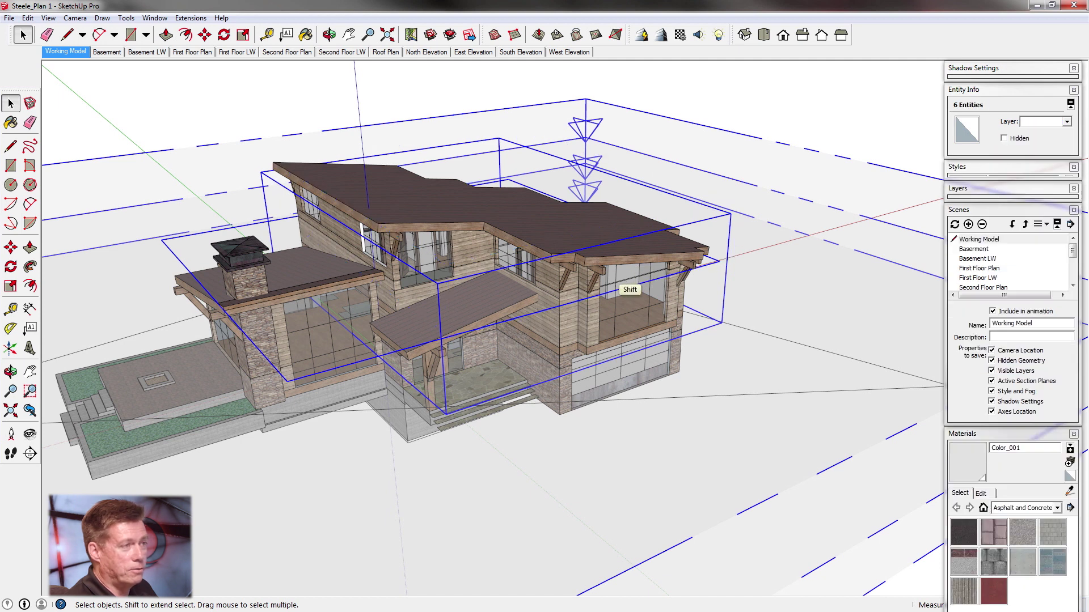
pyautogui.keyDown('shift'); pyautogui.click(578, 327); pyautogui.keyUp('shift')
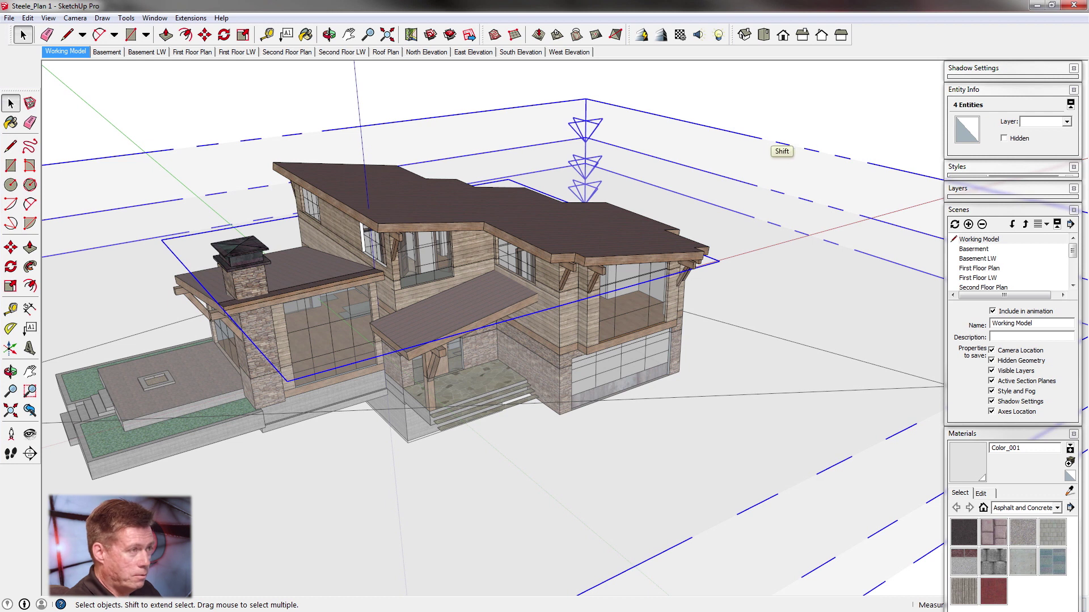
pyautogui.click(725, 253)
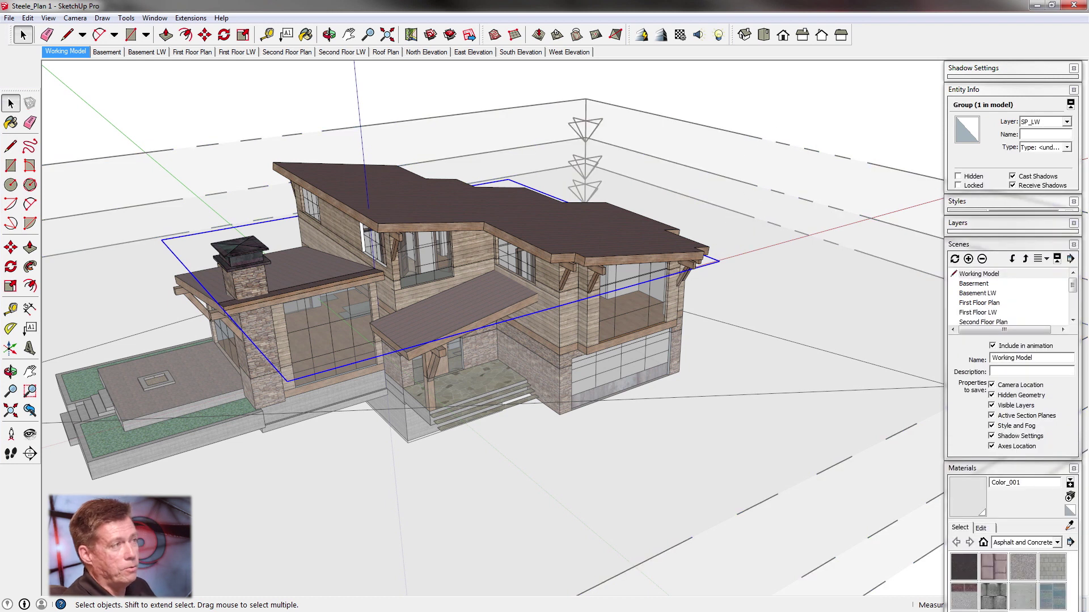
pyautogui.moveTo(567, 318); pyautogui.dragTo(595, 294, button='middle')
pyautogui.scroll(3, 595, 255)
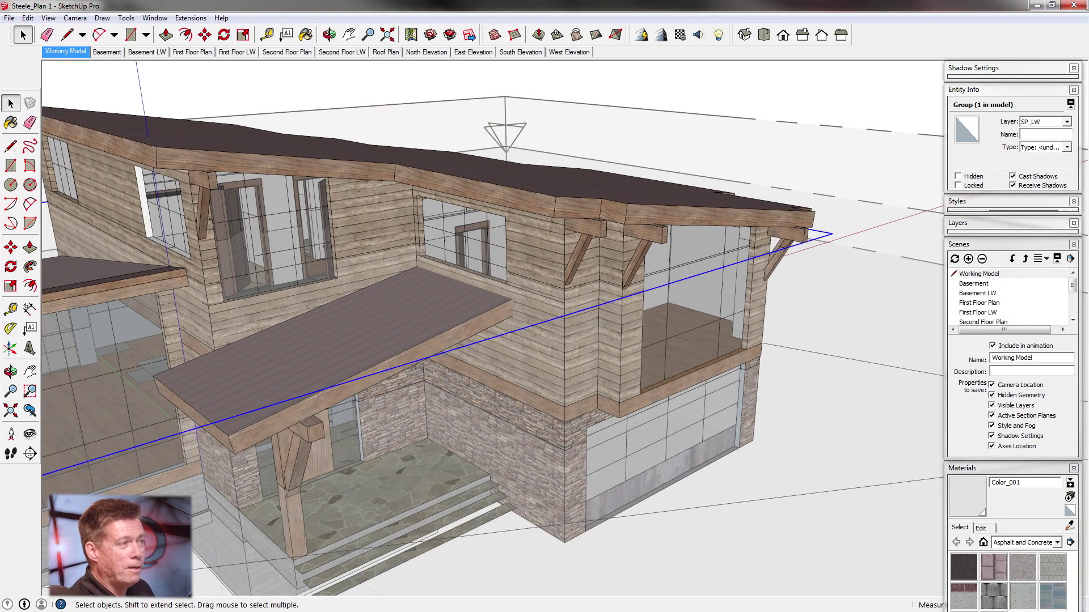
pyautogui.click(28, 18)
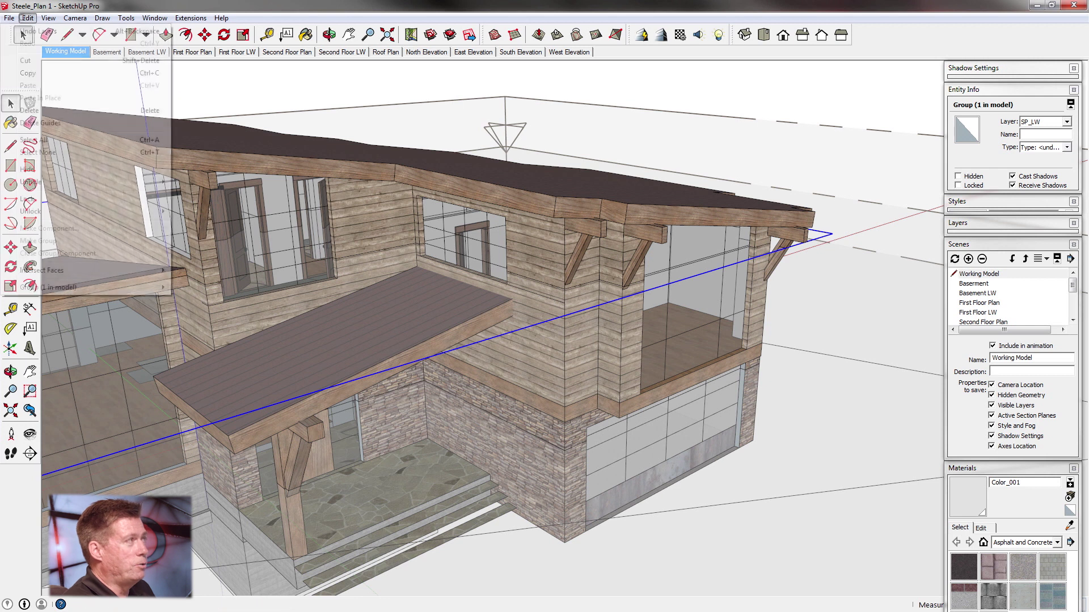
pyautogui.click(25, 60)
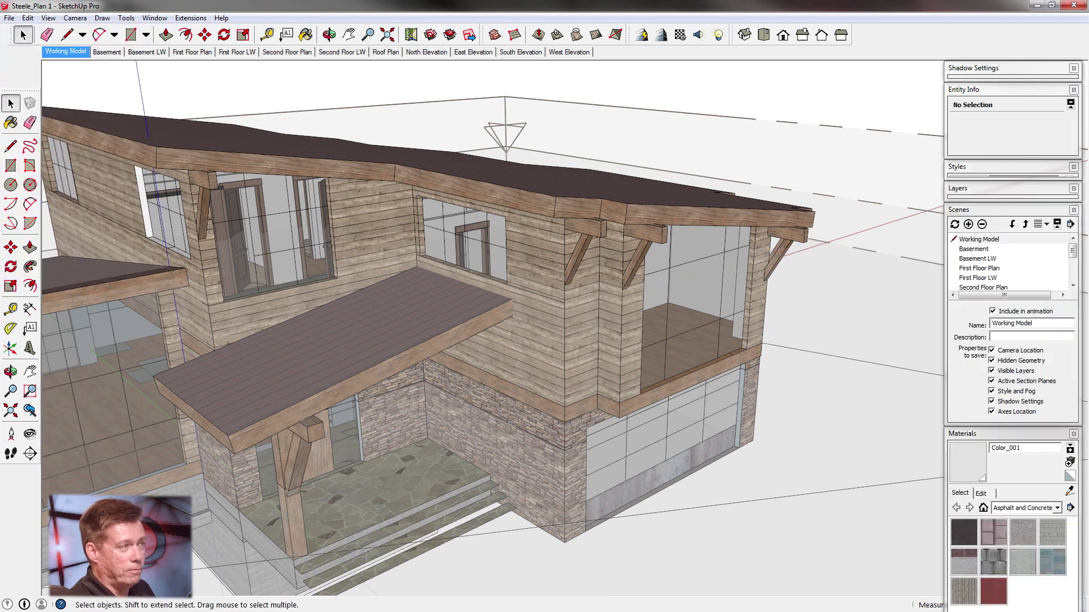
# Paste the cut slice in place inside the second-floor group and close that group
pyautogui.rightClick(567, 298)
pyautogui.click(601, 359)
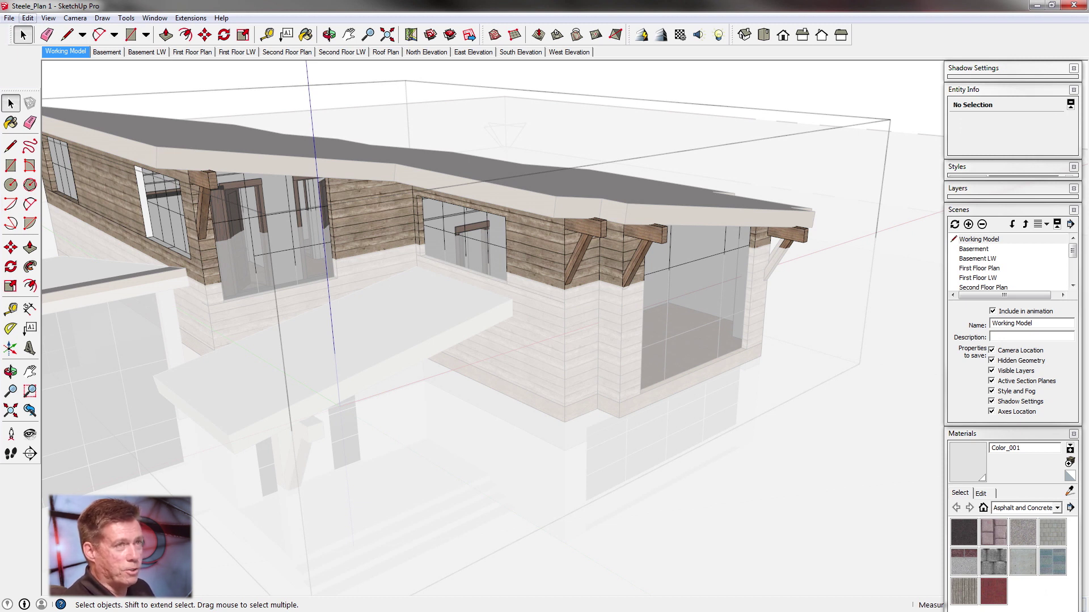
pyautogui.click(27, 18)
pyautogui.click(60, 100)
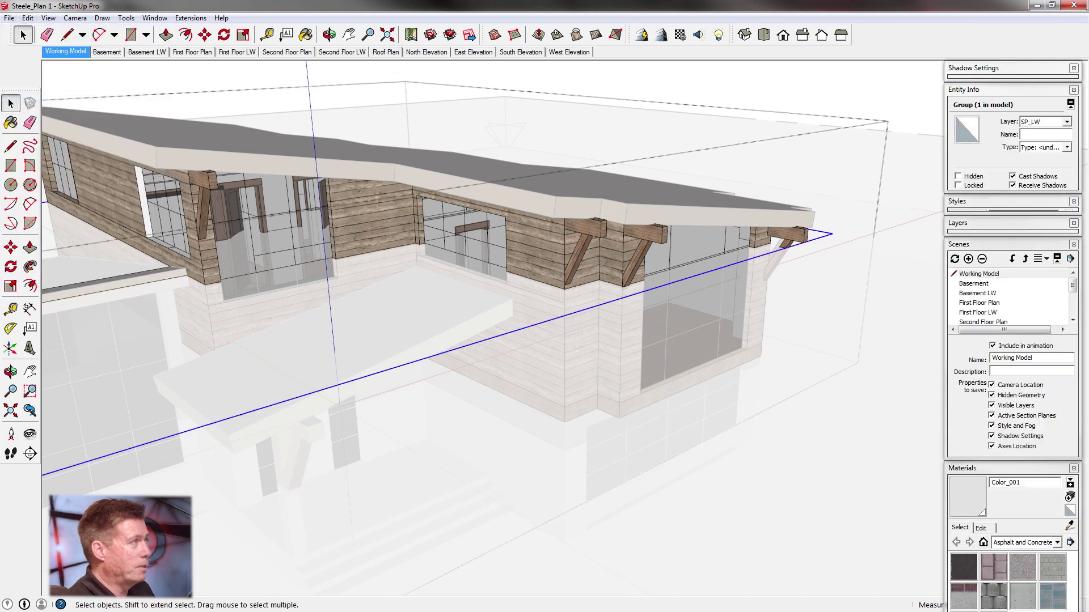
pyautogui.rightClick(840, 86)
pyautogui.click(875, 95)
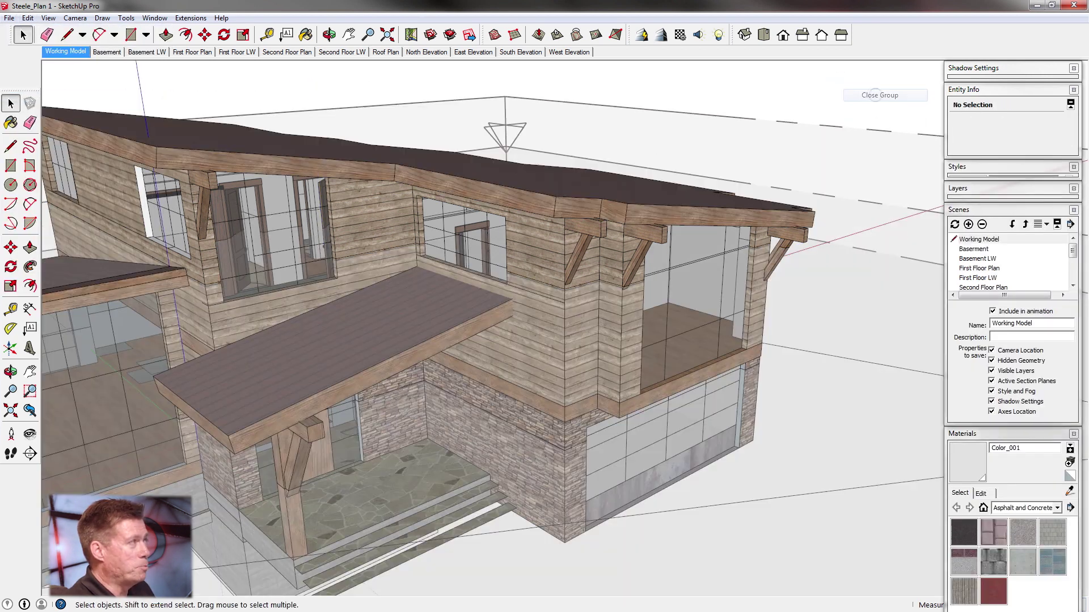
pyautogui.moveTo(559, 289); pyautogui.dragTo(496, 304, button='middle')
pyautogui.scroll(-3, 497, 304)
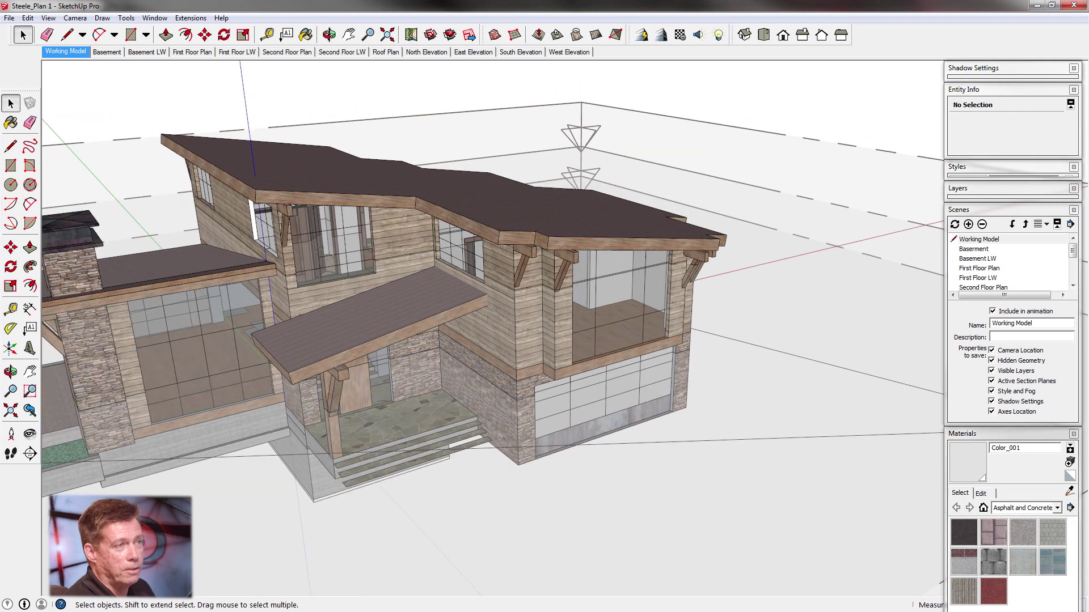
pyautogui.click(727, 99)
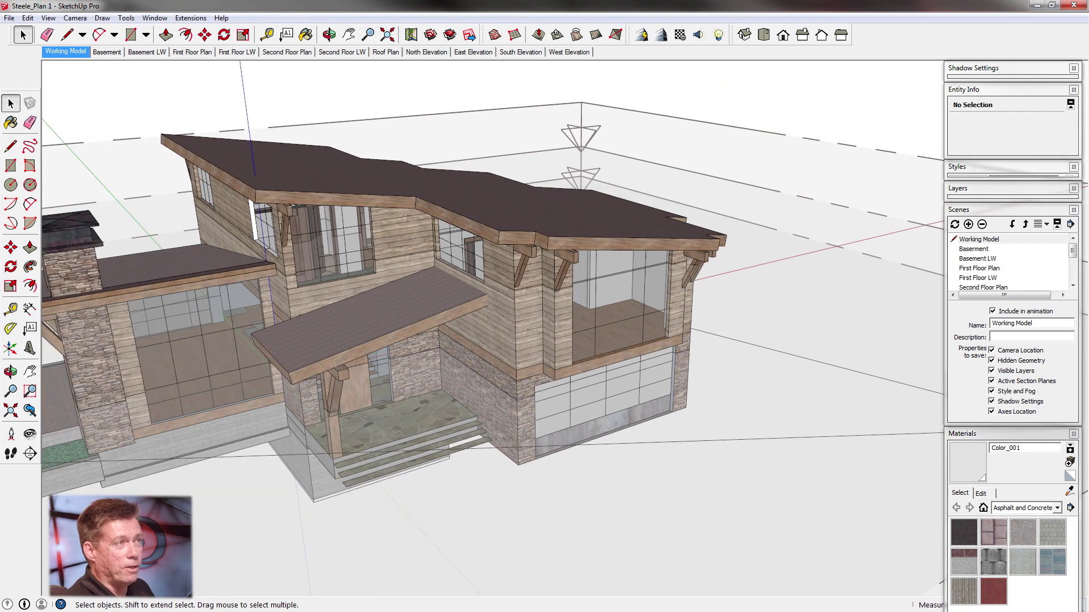
# Switch to the Second Floor LW scene and apply the in-model Architectural Design Style
pyautogui.click(342, 52)
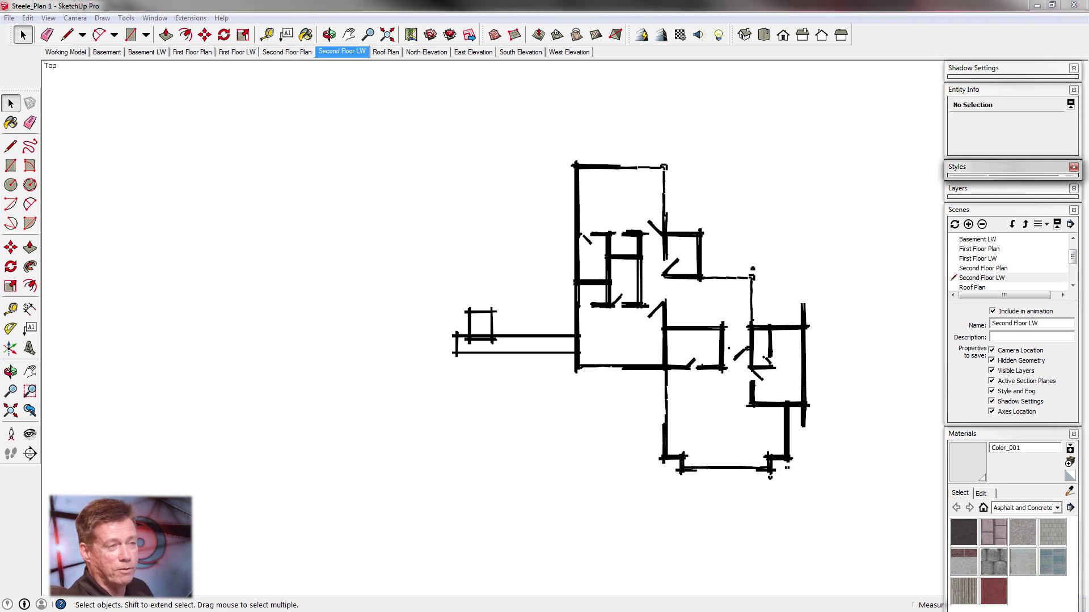
pyautogui.click(980, 167)
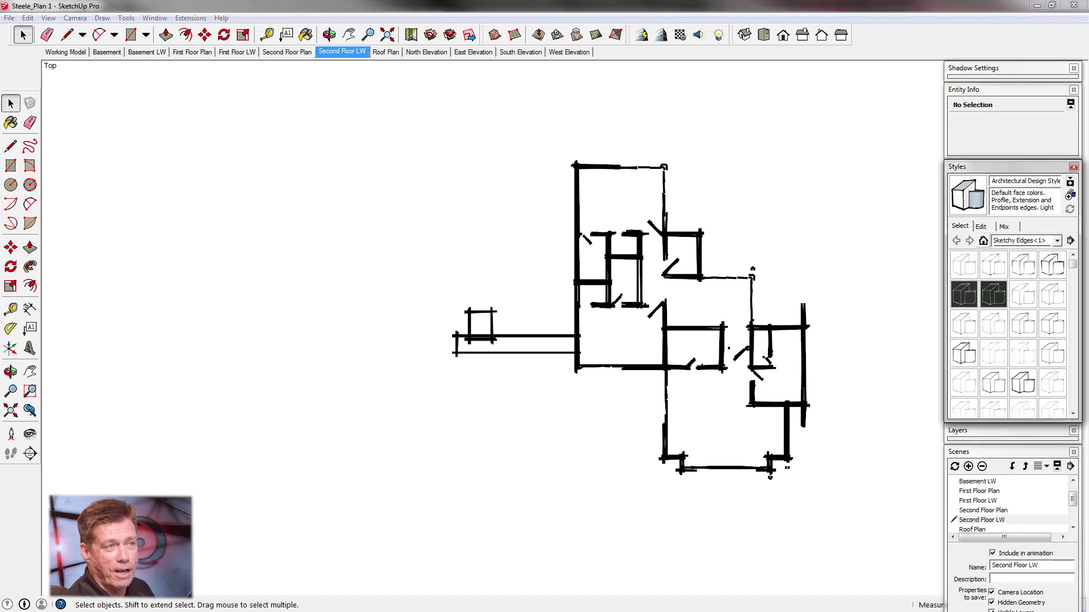
pyautogui.click(983, 240)
pyautogui.click(964, 265)
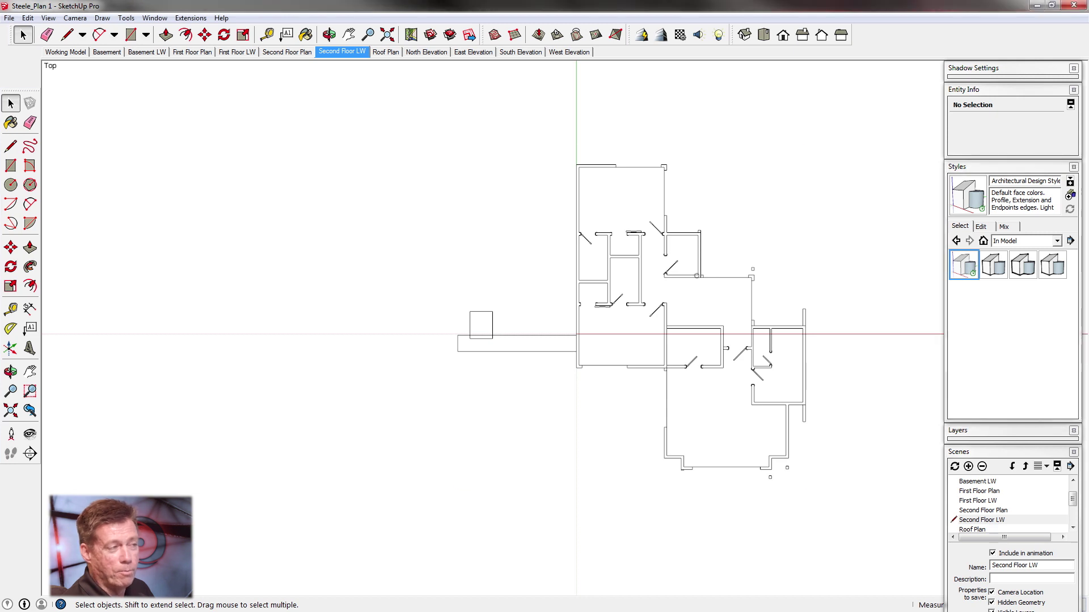
# Open the second-floor group and paint the nested SP_LW slice group with Color_003 from the Colors collection
pyautogui.click(696, 275)
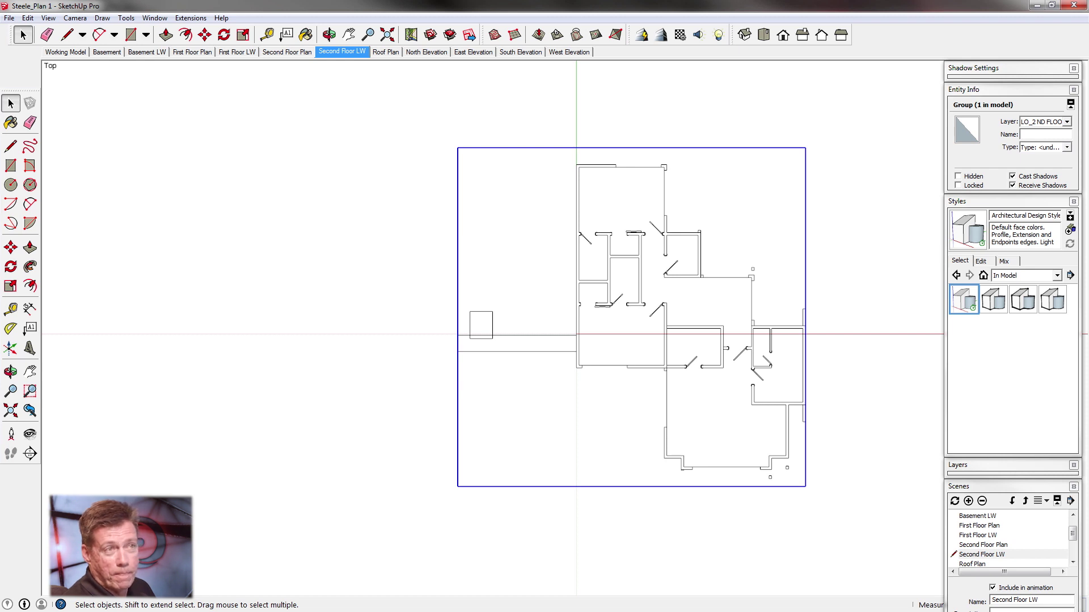
pyautogui.doubleClick(696, 275)
pyautogui.hotkey('ctrl', 'a')
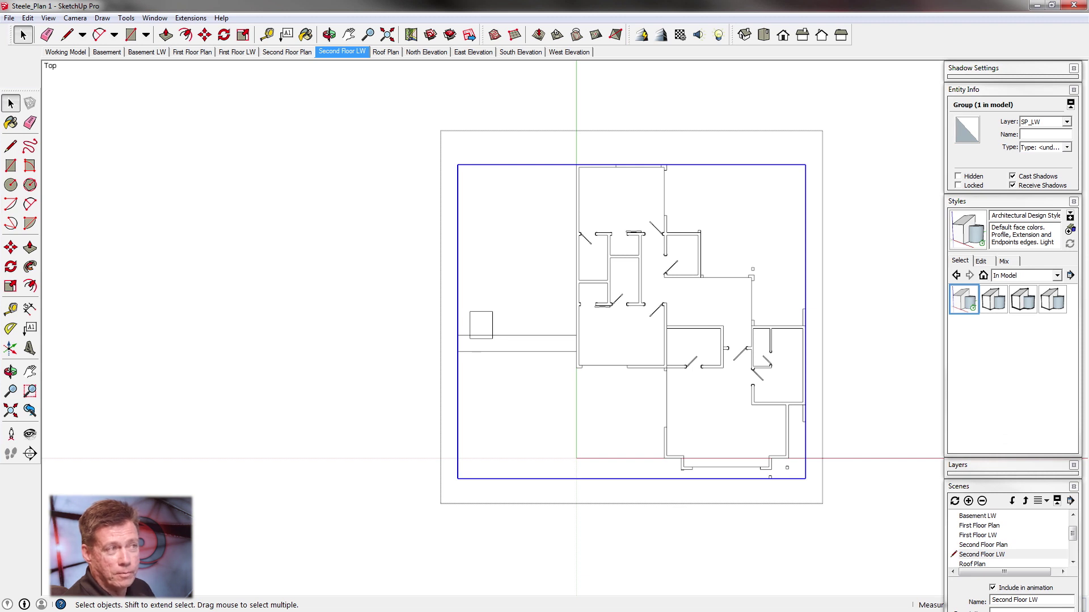
pyautogui.click(993, 201)
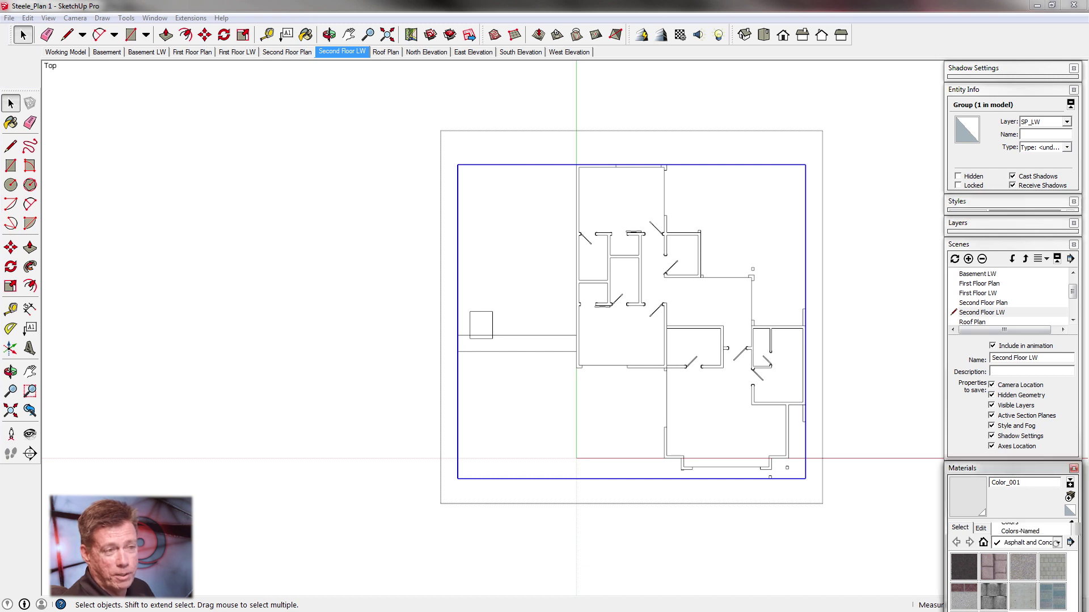
pyautogui.click(1026, 542)
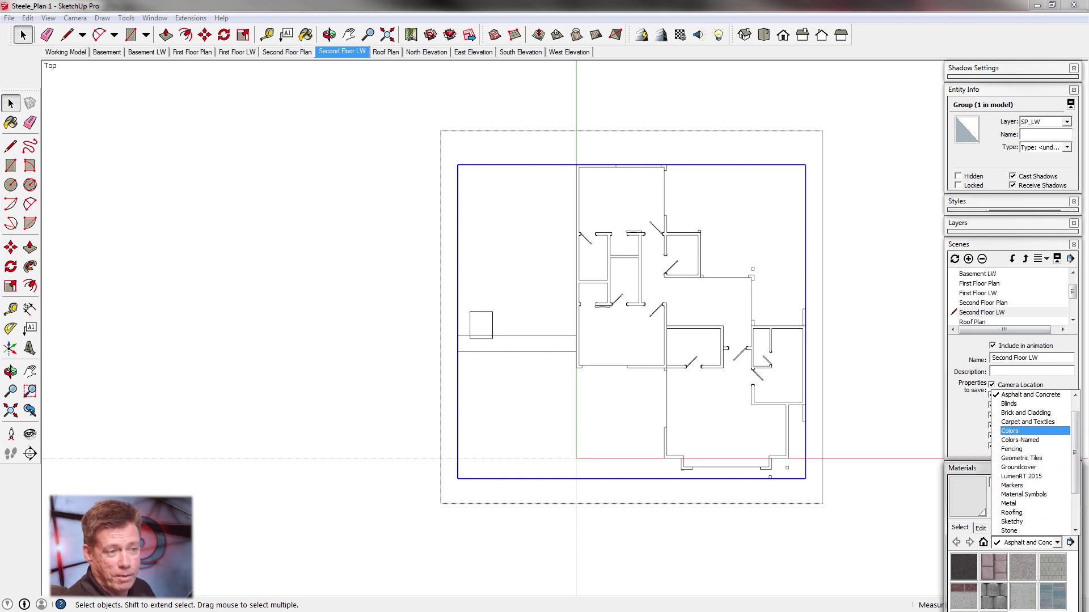
pyautogui.click(1034, 431)
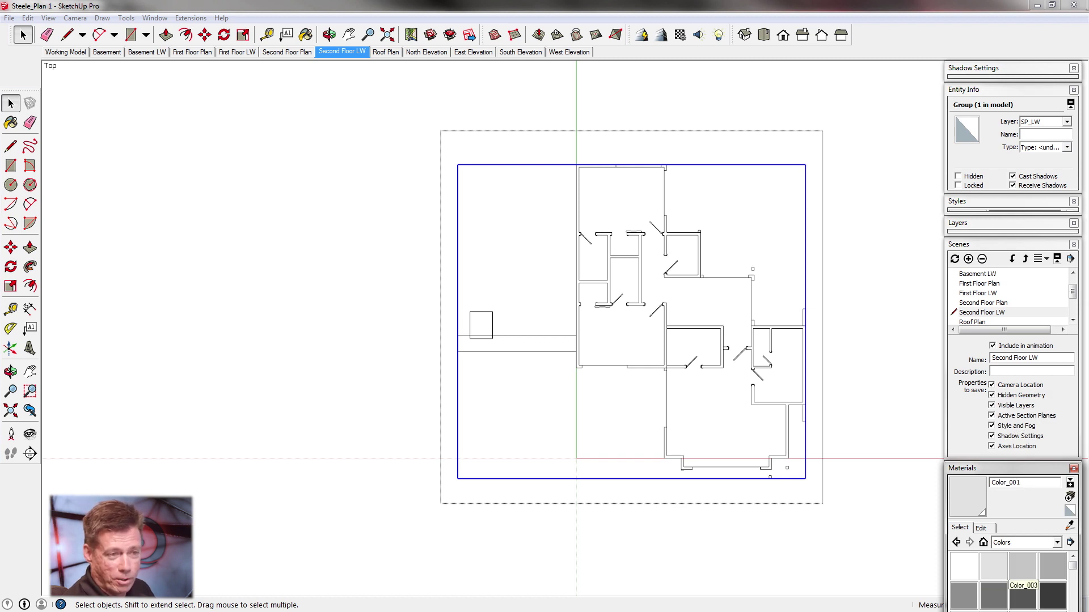
pyautogui.click(1051, 566)
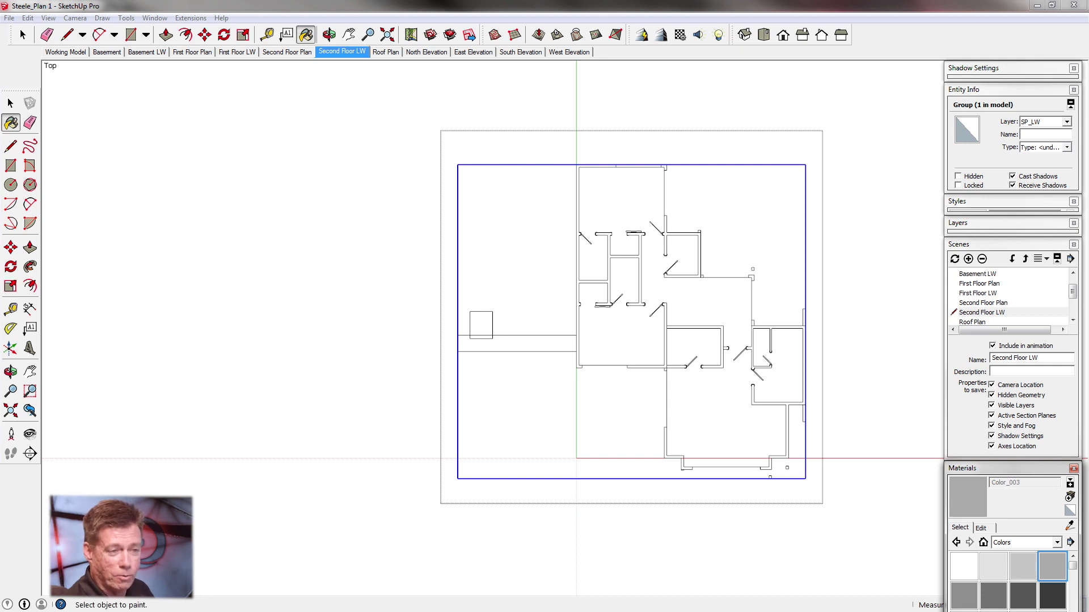
pyautogui.click(718, 327)
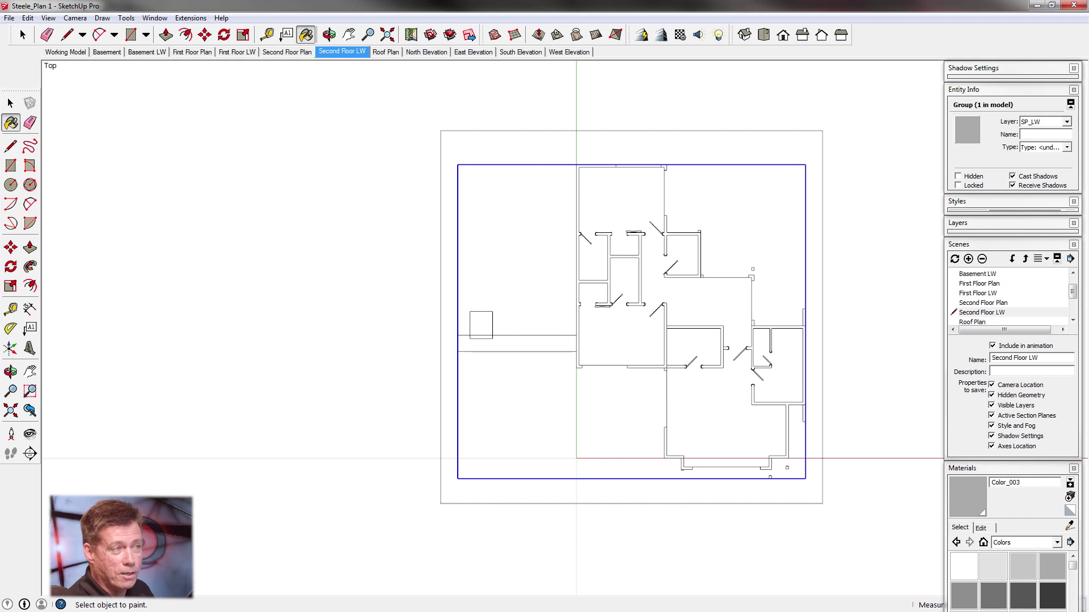
pyautogui.press('space')
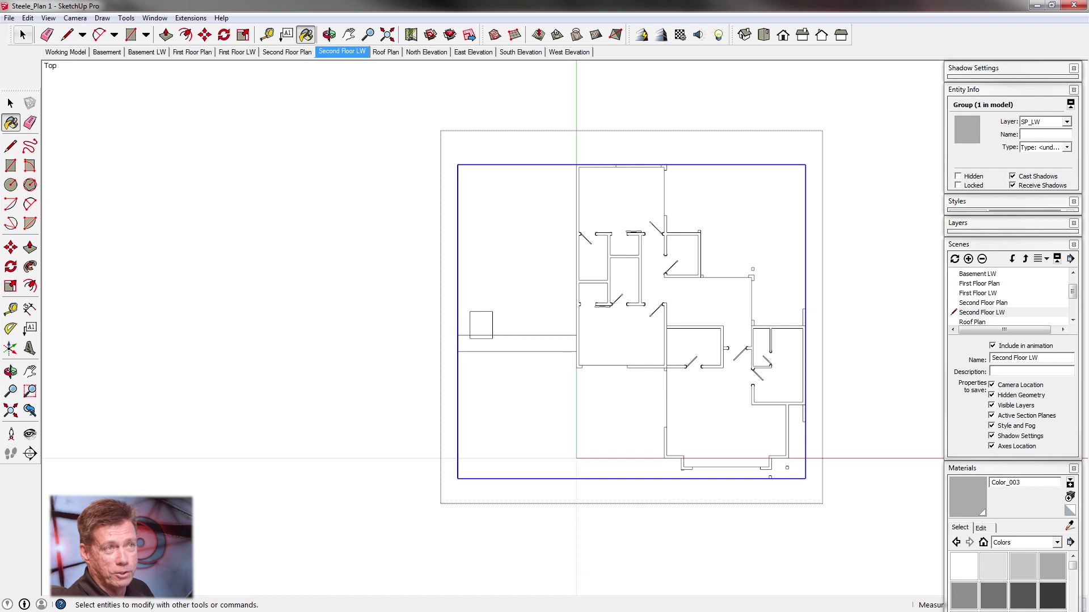
# Open the SP_LW slice group for editing
pyautogui.rightClick(697, 224)
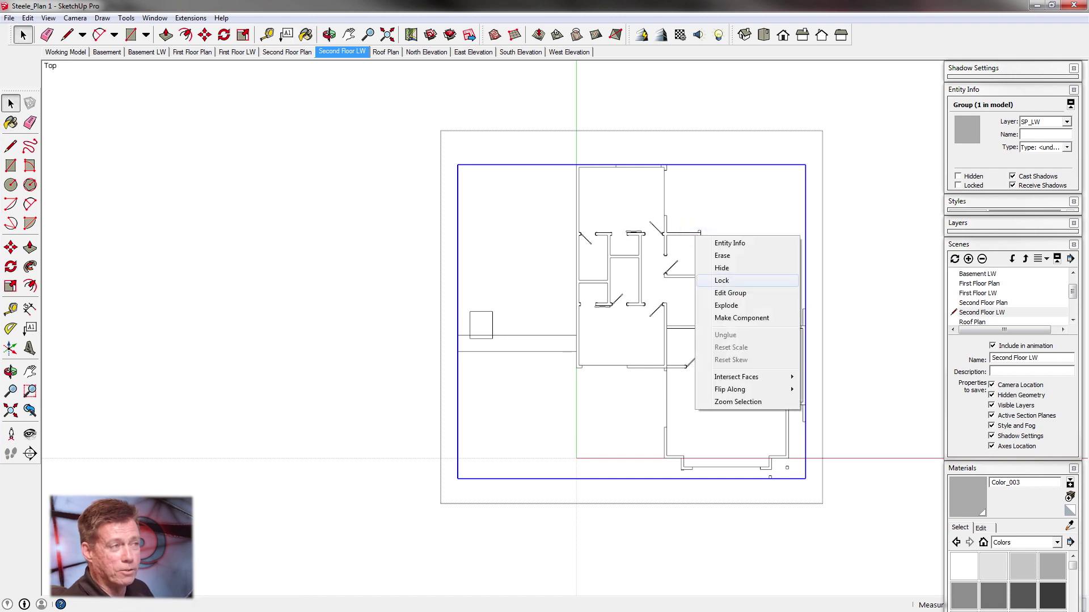
pyautogui.click(731, 289)
pyautogui.rightClick(695, 234)
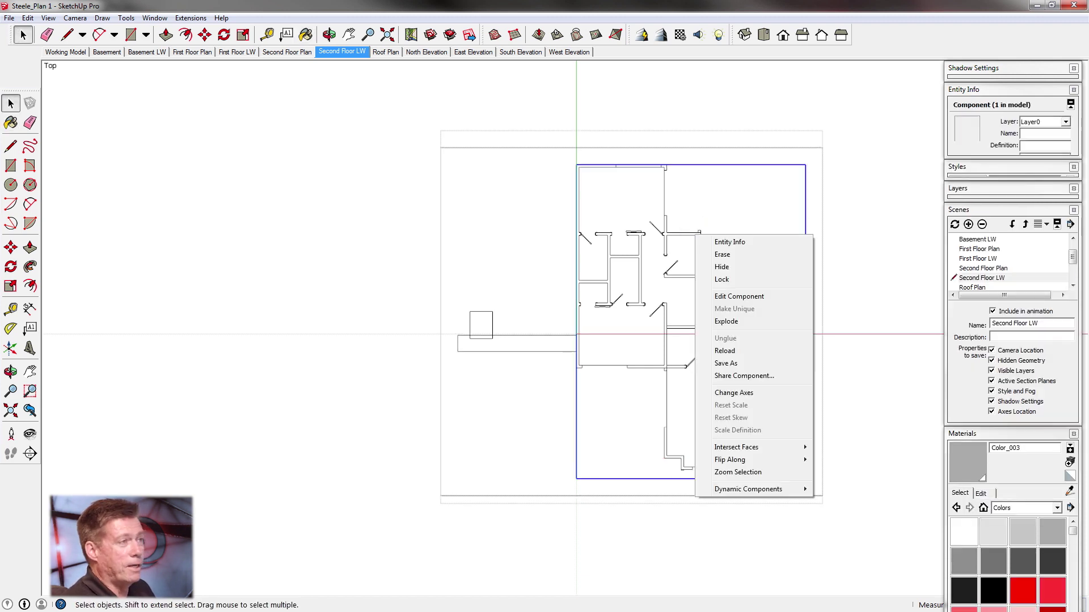
pyautogui.click(493, 347)
pyautogui.rightClick(493, 347)
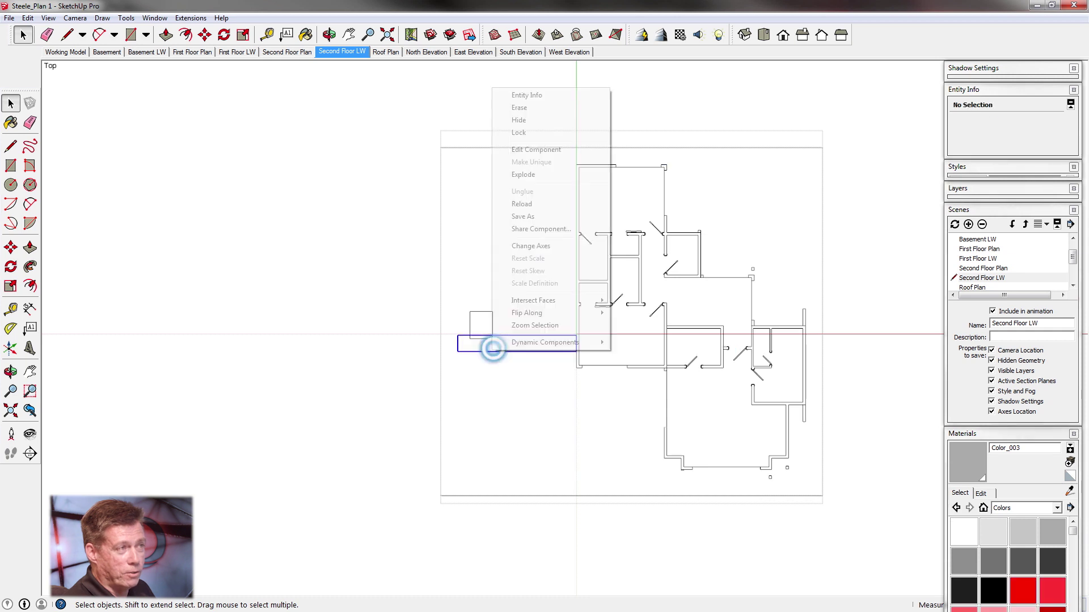
pyautogui.press('Escape')
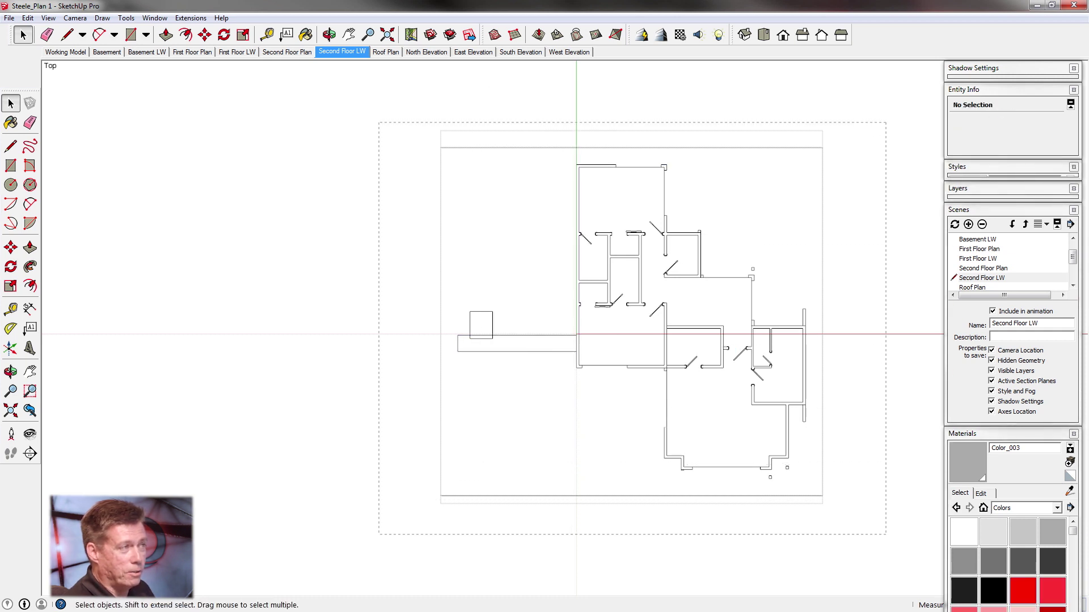
# Select everything inside the slice group, explode the nested components three times down to loose edges, and close the group
pyautogui.moveTo(379, 122); pyautogui.dragTo(378, 123)
pyautogui.rightClick(664, 274)
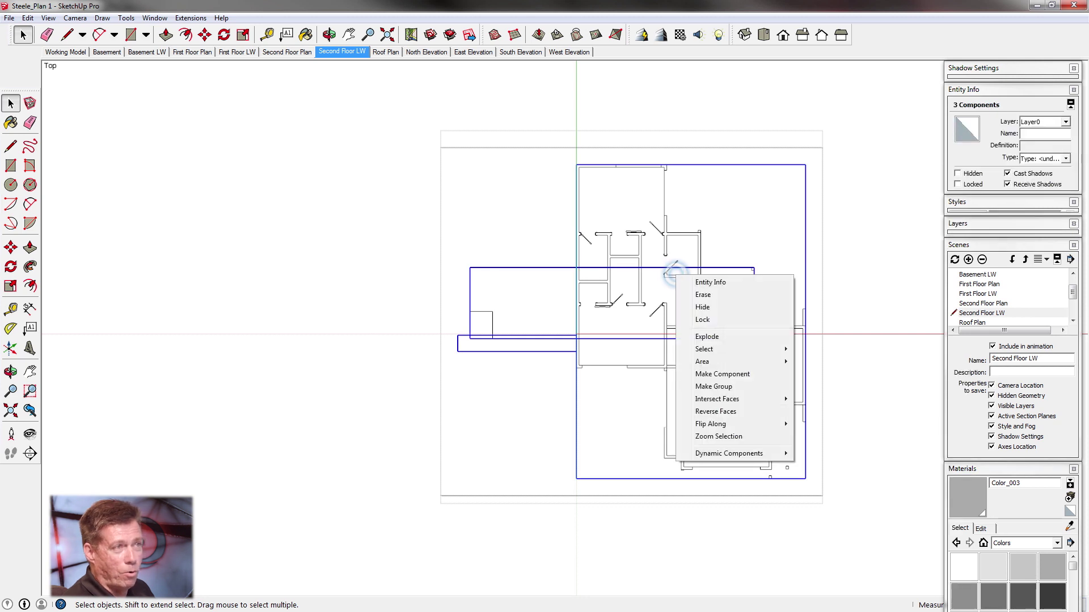
pyautogui.click(680, 337)
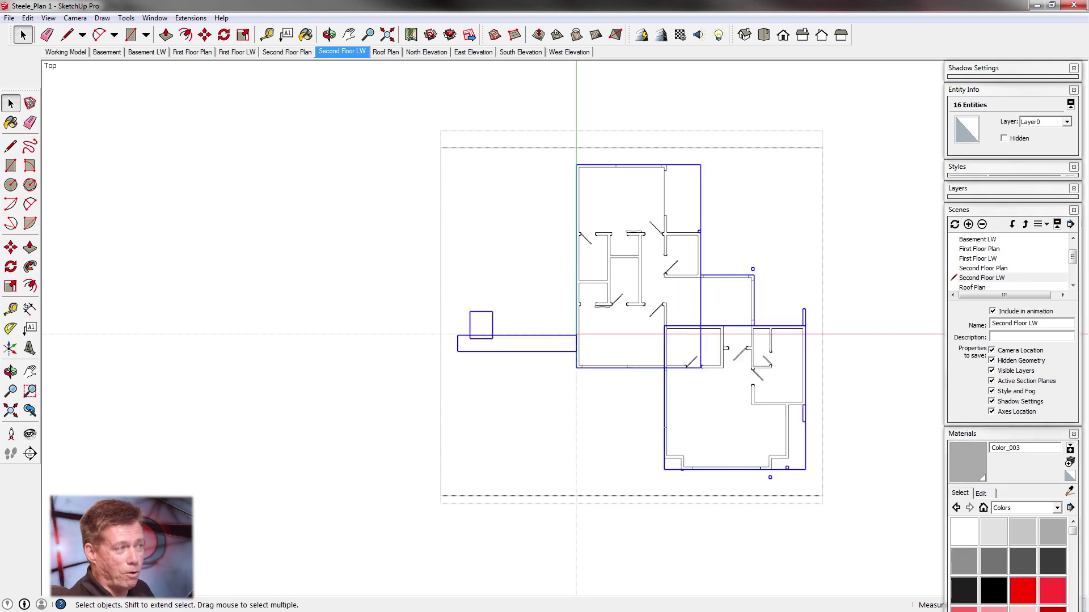
pyautogui.rightClick(668, 268)
pyautogui.click(689, 328)
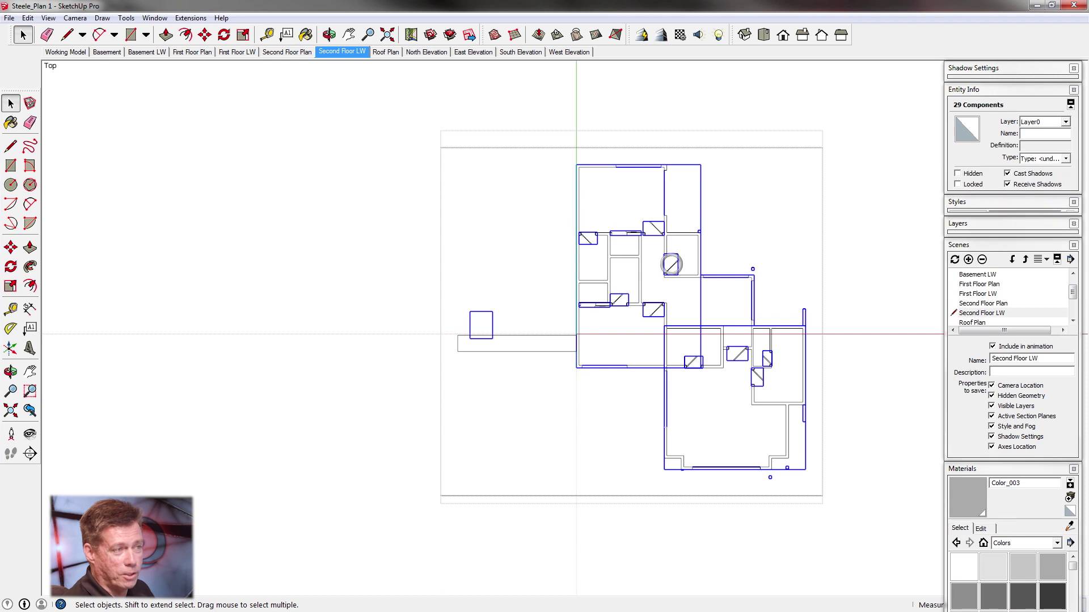
pyautogui.rightClick(668, 264)
pyautogui.click(689, 327)
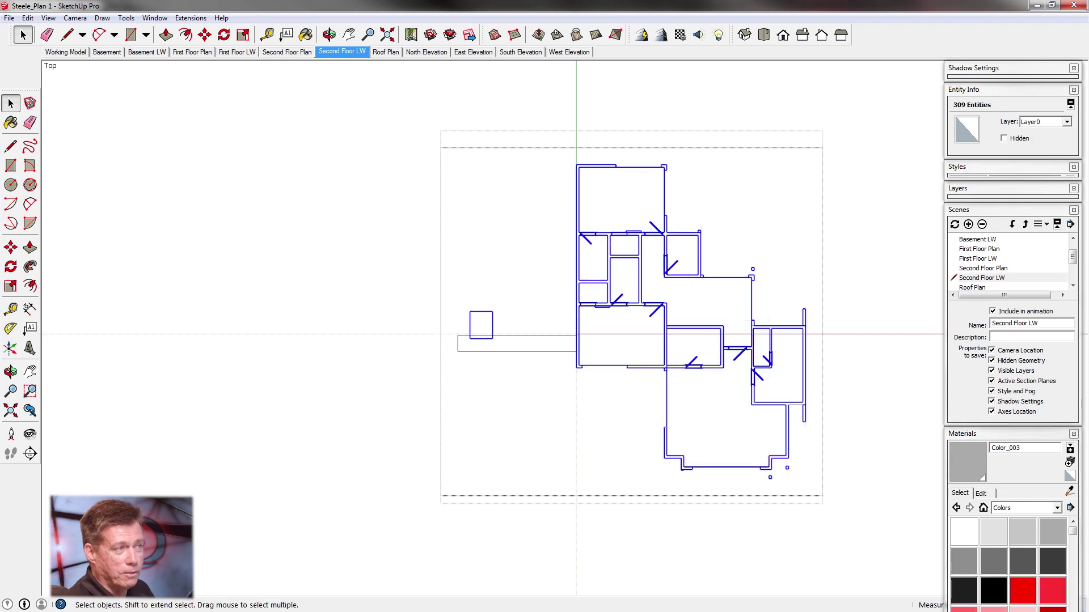
pyautogui.rightClick(667, 264)
pyautogui.click(706, 273)
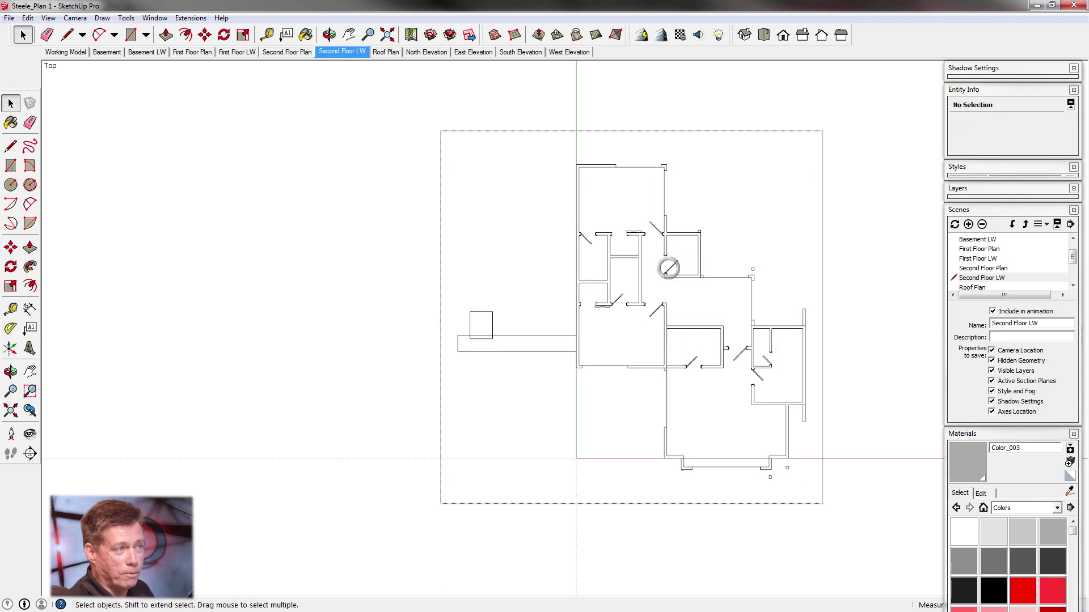
# Reopen the slice group and trace a line along the outer edge of the stepped interior wall to form its face
pyautogui.rightClick(668, 270)
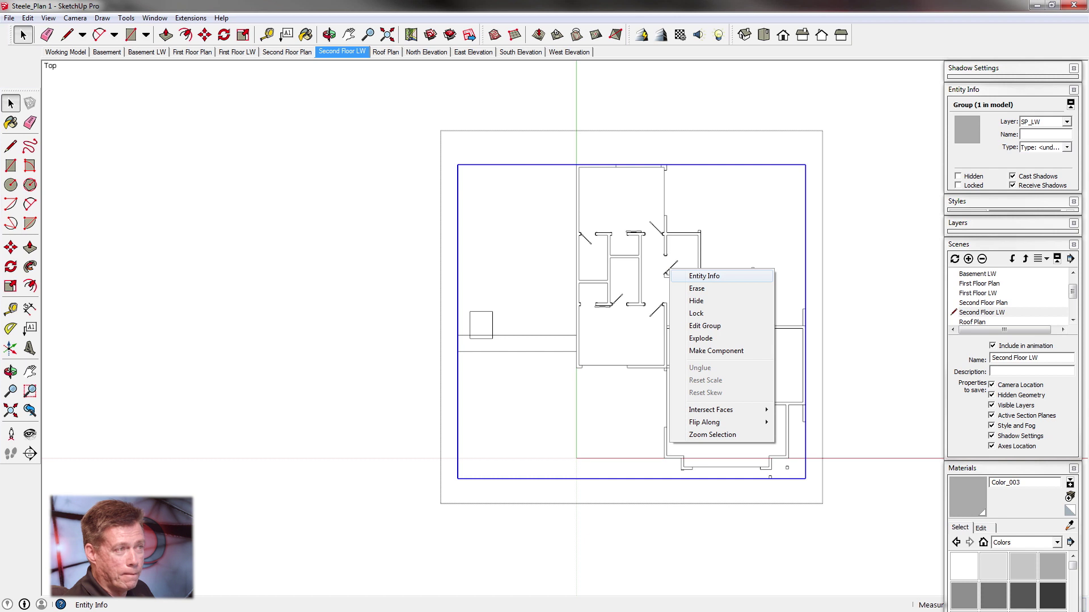
pyautogui.click(705, 326)
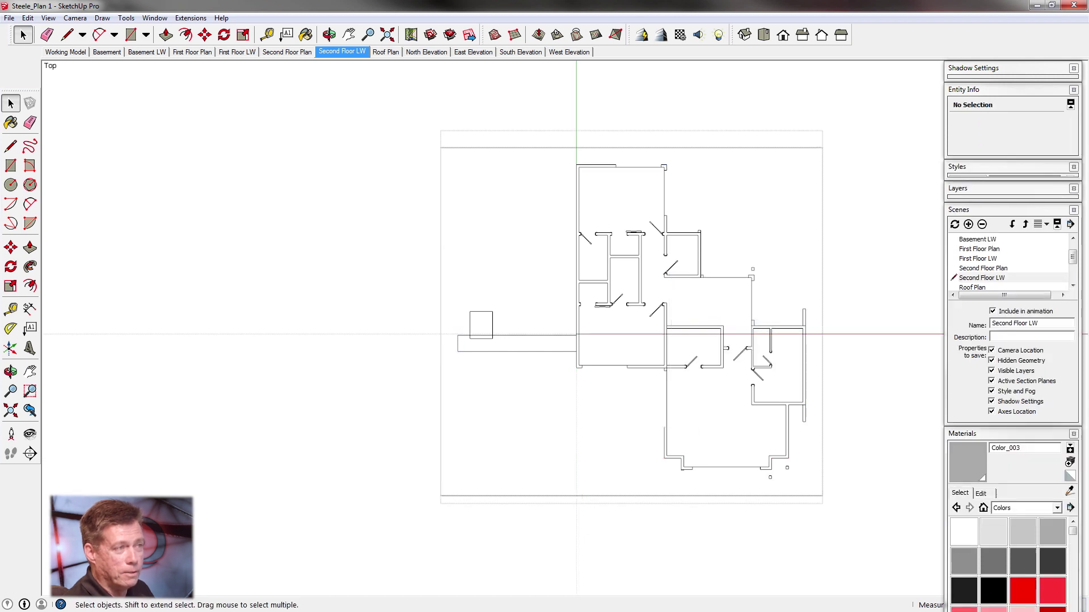
pyautogui.scroll(5, 708, 271)
pyautogui.moveTo(624, 301); pyautogui.dragTo(703, 218, button='middle')
pyautogui.scroll(-3, 505, 347)
pyautogui.keyDown('shift'); pyautogui.moveTo(505, 347); pyautogui.dragTo(491, 379, button='middle'); pyautogui.keyUp('shift')
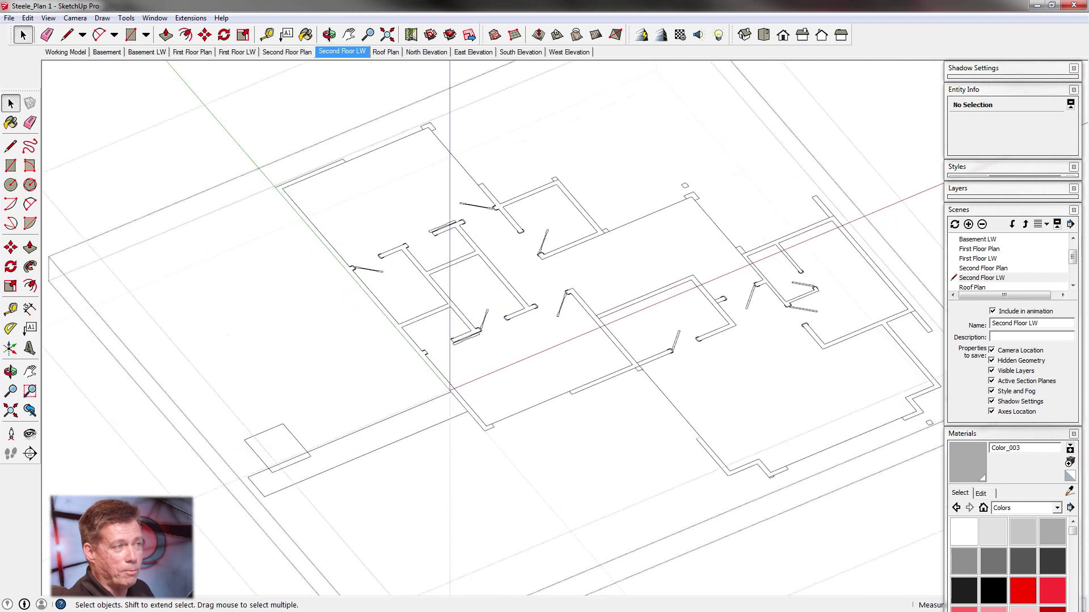
pyautogui.scroll(3, 666, 193)
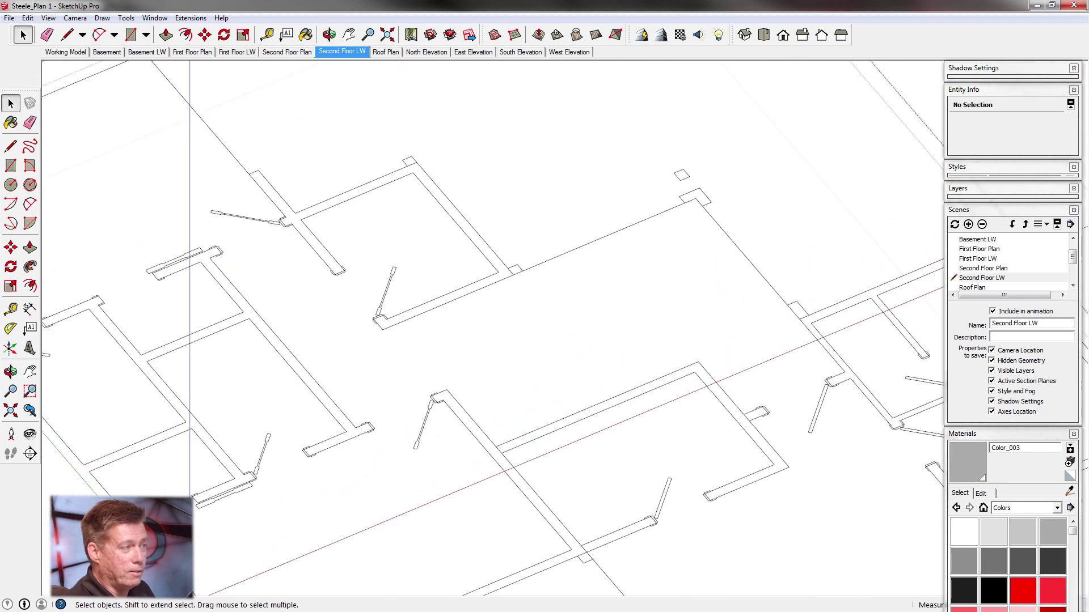
pyautogui.scroll(-3, 574, 256)
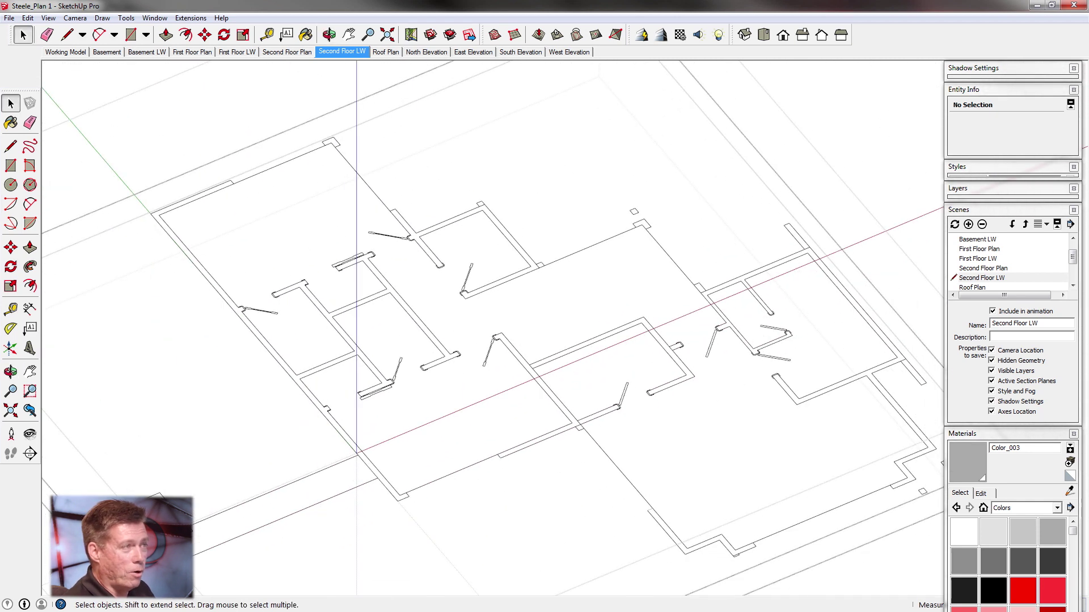
pyautogui.click(67, 35)
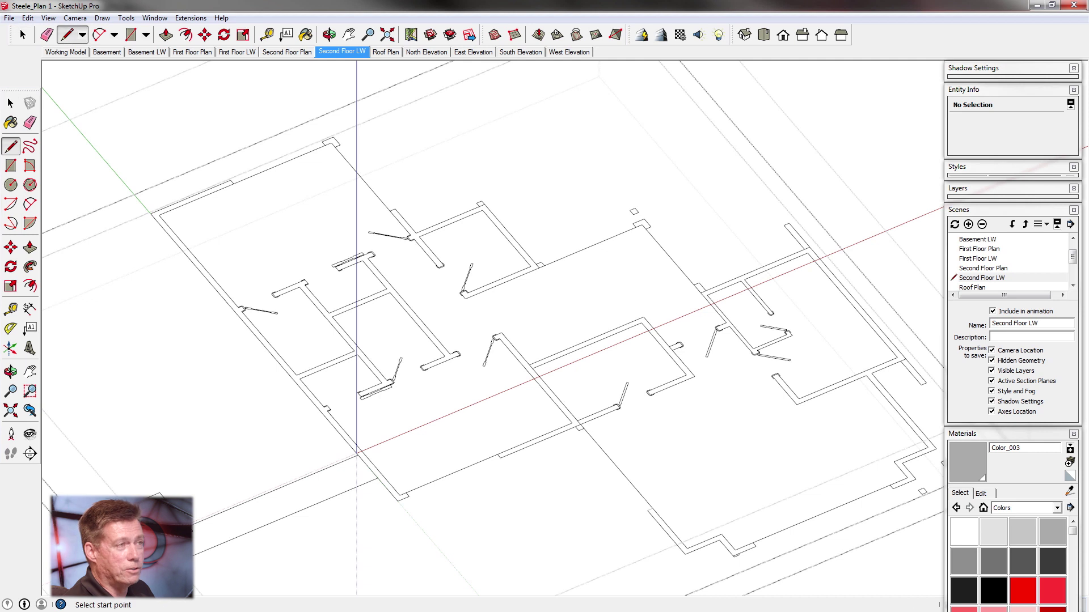
pyautogui.moveTo(532, 440); pyautogui.dragTo(542, 432, button='middle')
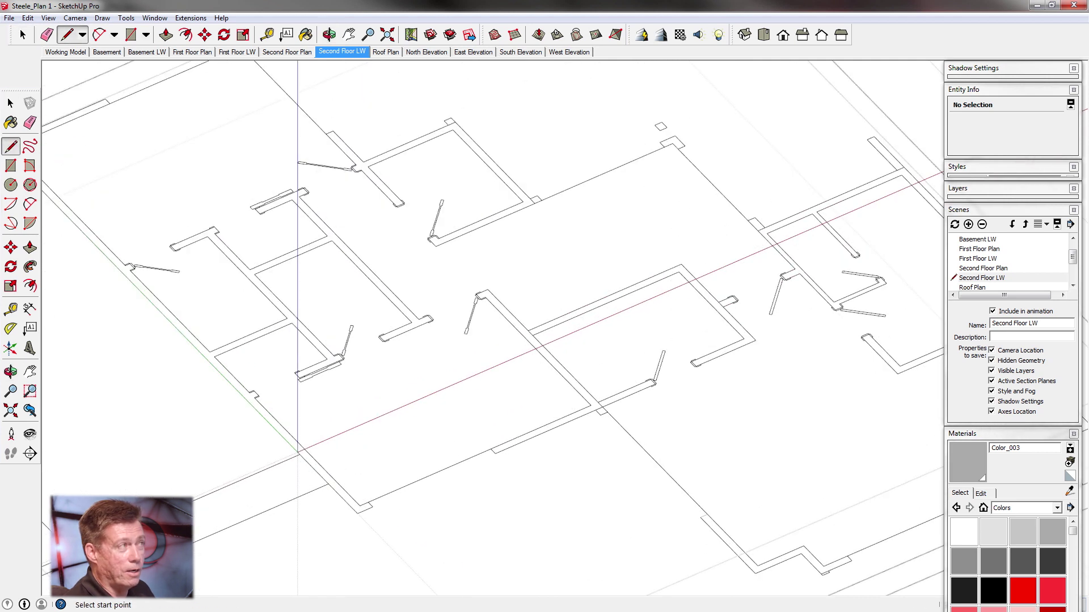
pyautogui.scroll(3, 457, 461)
pyautogui.click(457, 462)
pyautogui.scroll(3, 638, 394)
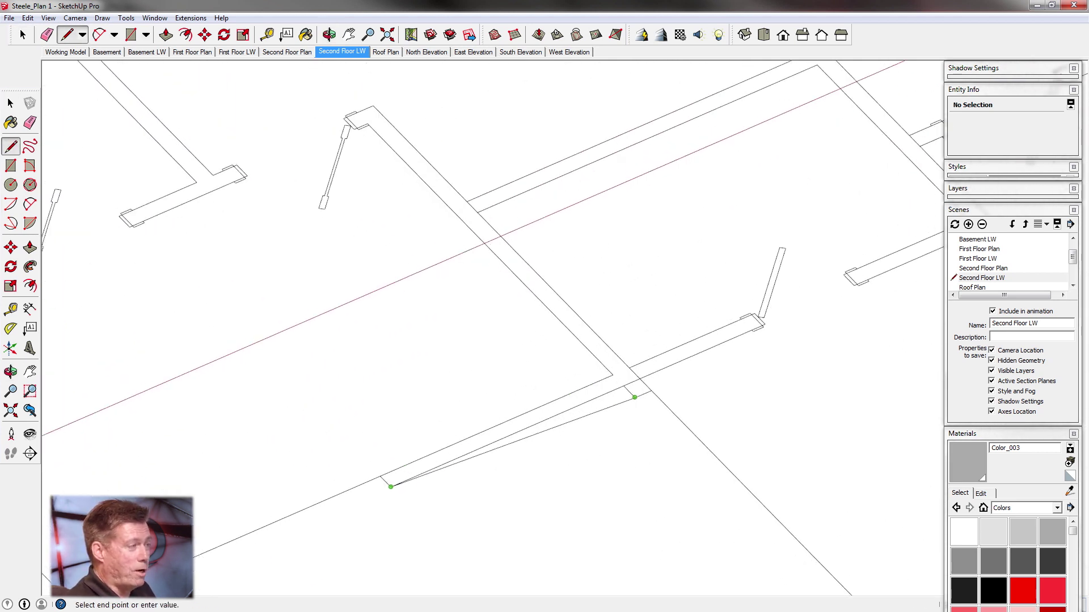
pyautogui.click(641, 374)
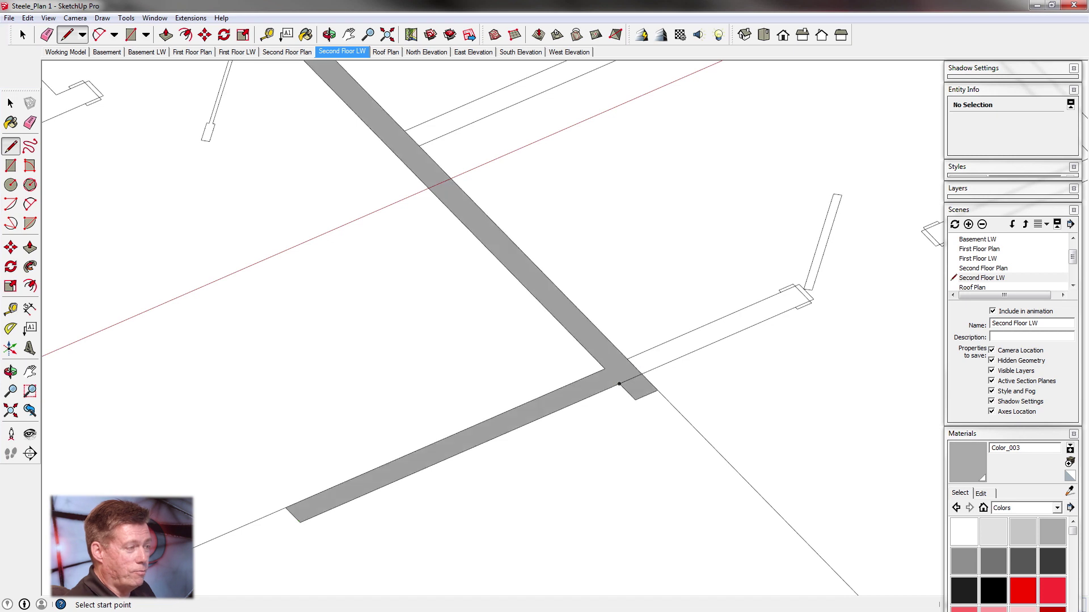
# Trace the edge of the adjoining wall segment from the wall intersection to the door jamb to generate more faces
pyautogui.scroll(-3, 644, 371)
pyautogui.scroll(3, 778, 310)
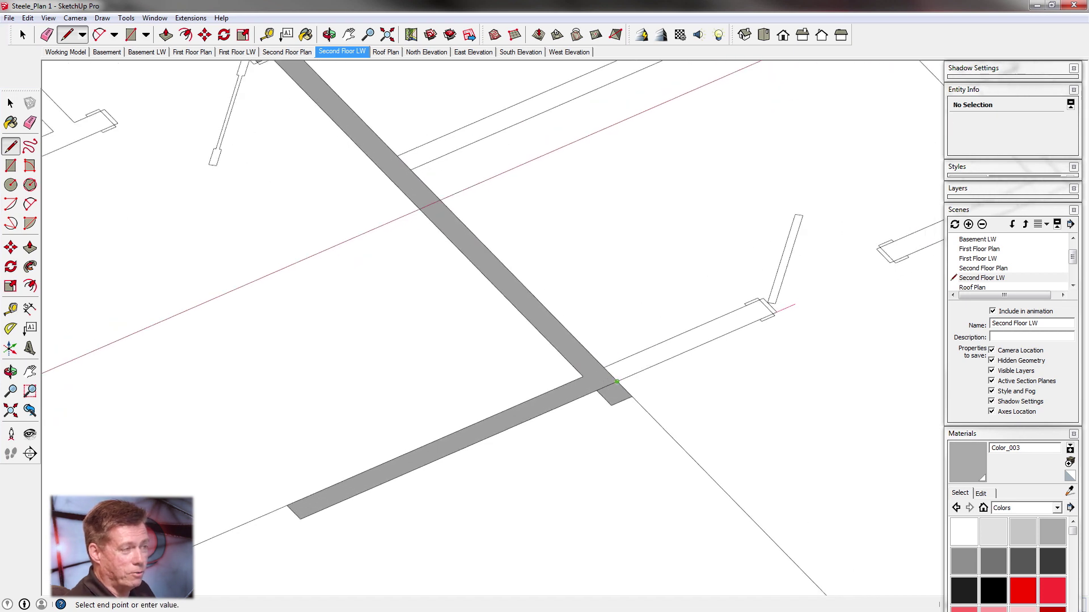
pyautogui.click(769, 314)
pyautogui.scroll(-3, 731, 309)
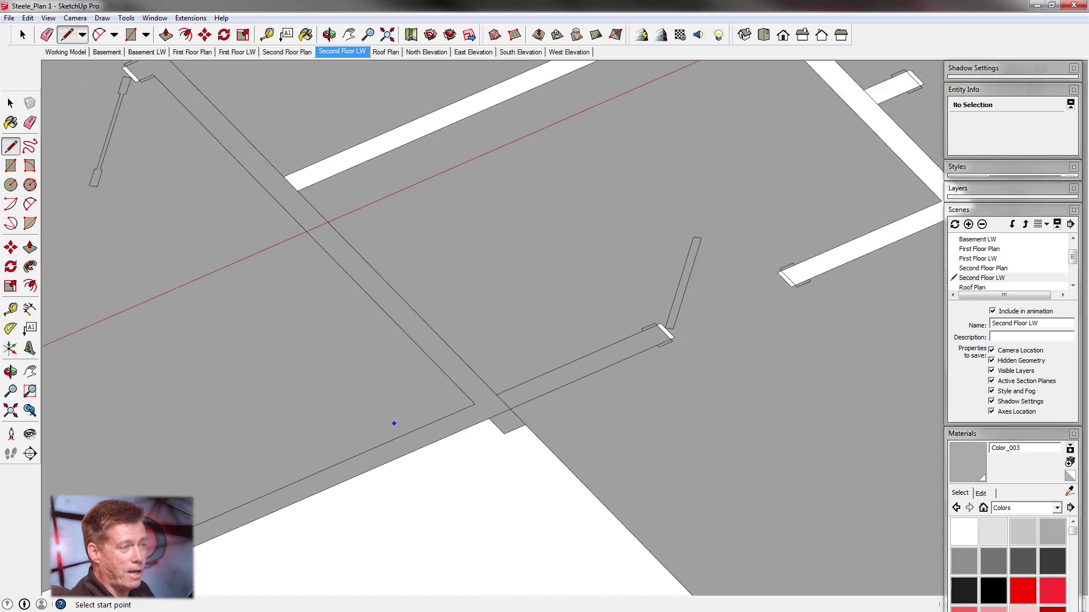
# Draw lines across the wall ends on both sides of the door opening to fill them with faces
pyautogui.scroll(3, 650, 295)
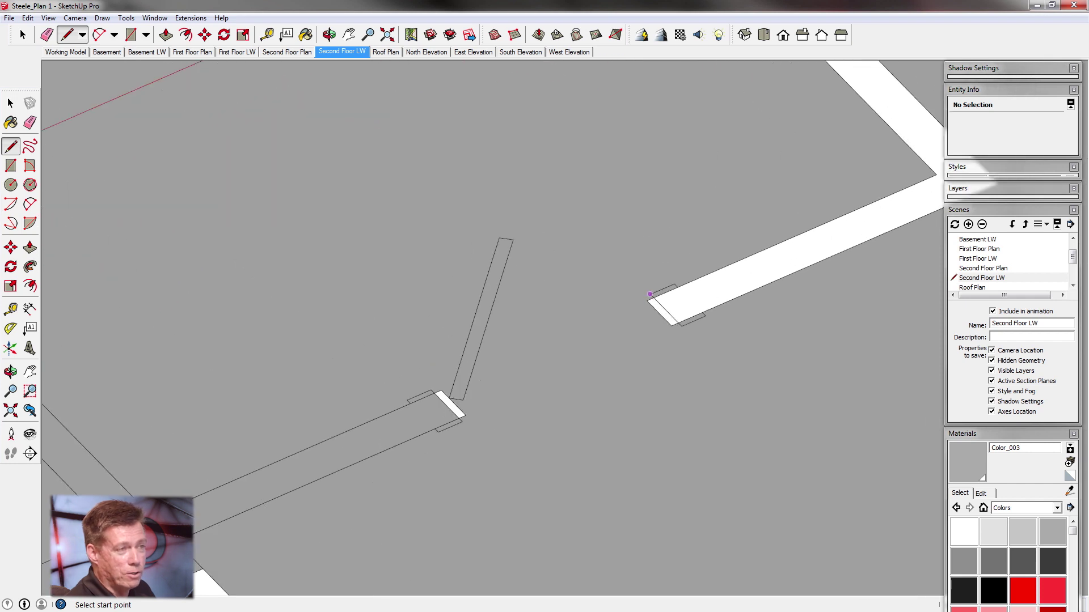
pyautogui.click(682, 326)
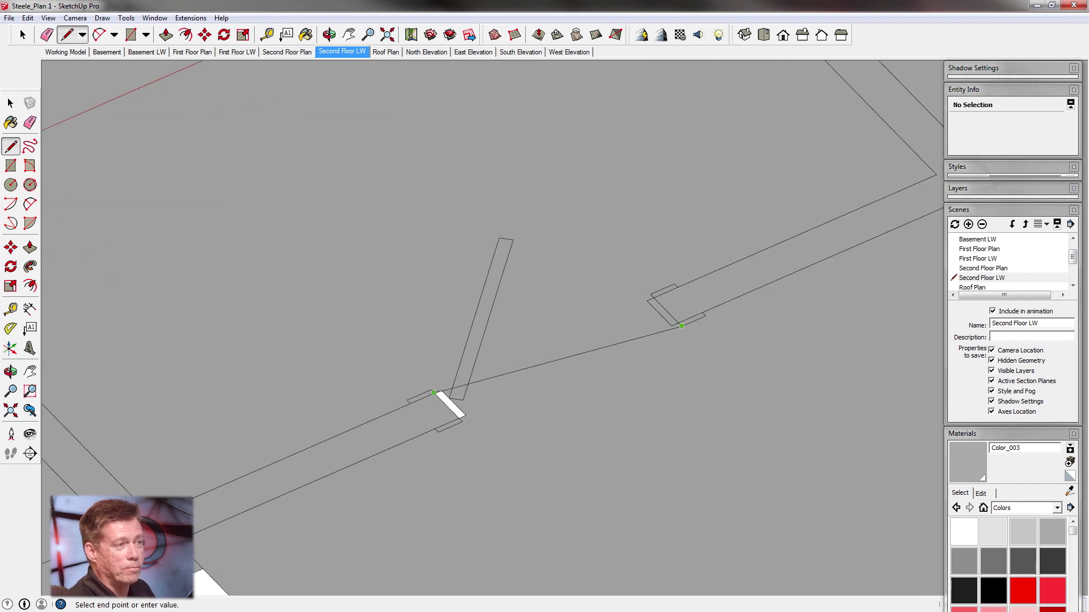
pyautogui.press('space')
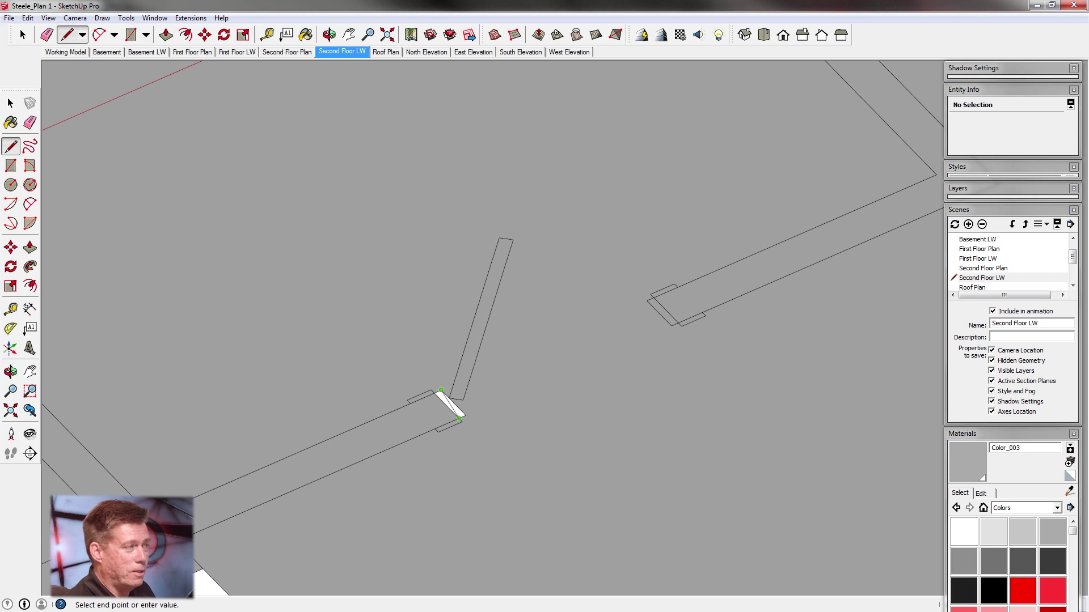
pyautogui.scroll(-6, 598, 435)
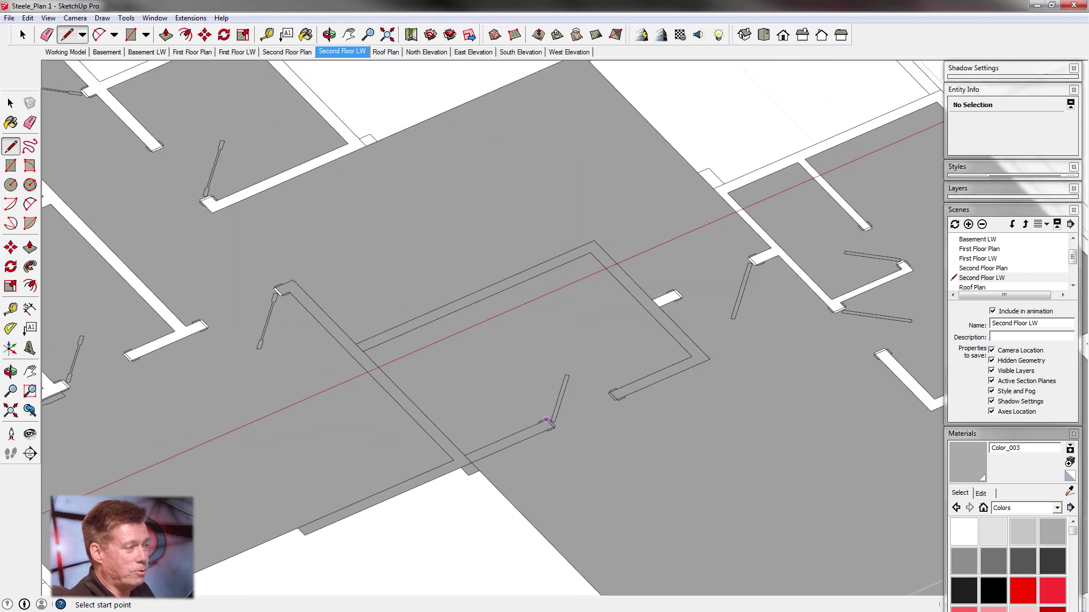
# Draw lines across the ends of the short stub wall and the facing wall at the door to fill both walls with faces
pyautogui.scroll(6, 676, 301)
pyautogui.scroll(2, 618, 320)
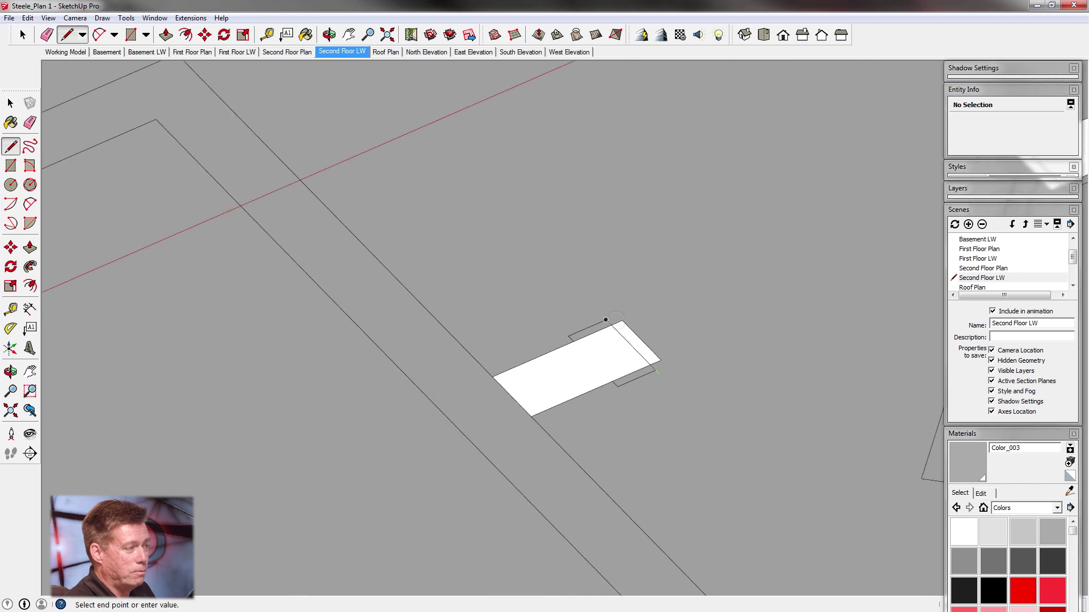
pyautogui.scroll(-4, 433, 384)
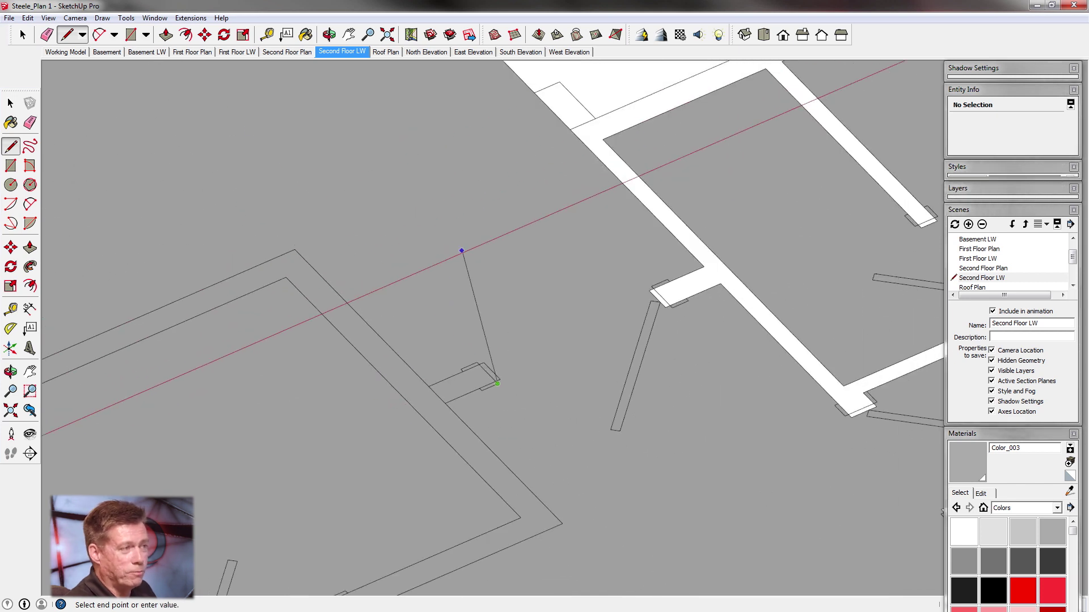
pyautogui.press('Escape')
pyautogui.scroll(3, 591, 292)
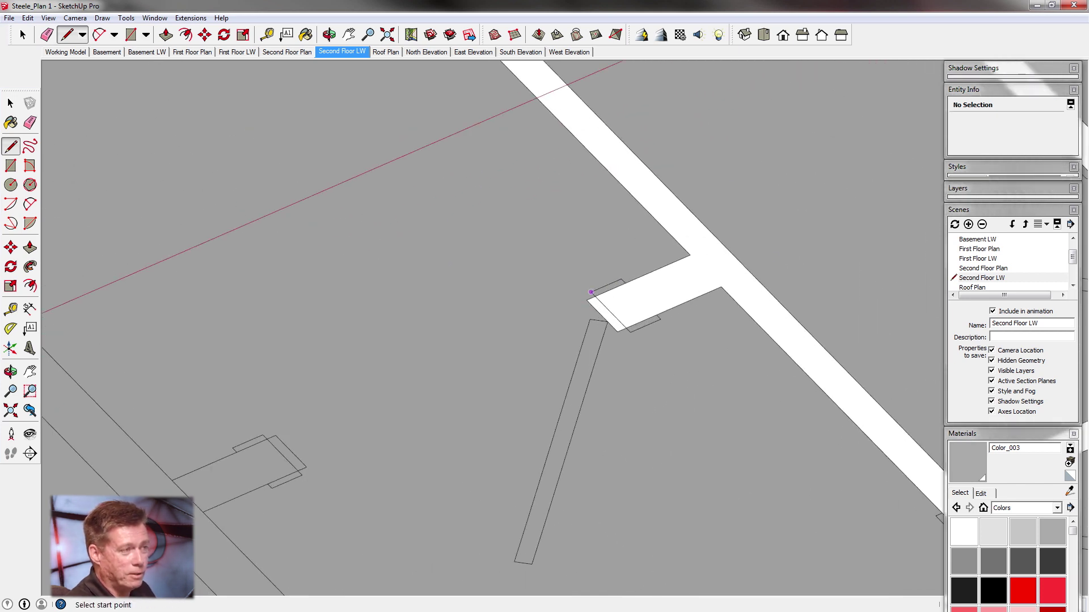
pyautogui.click(626, 328)
pyautogui.scroll(-4, 456, 355)
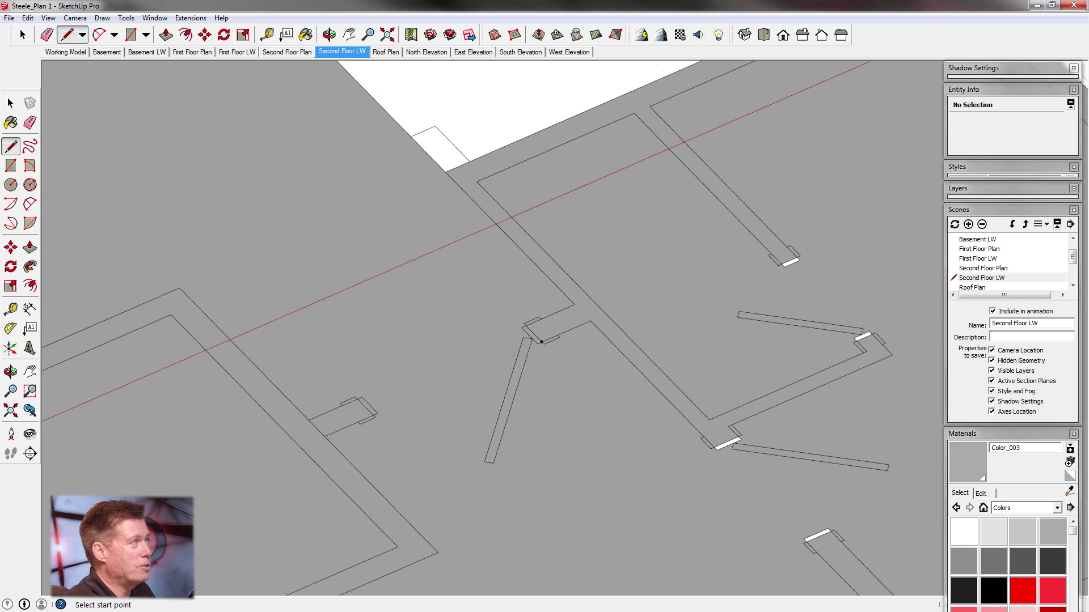
# Close the end of the closet partition and the nearest door jamb with lines to fill their strips with faces
pyautogui.scroll(4, 683, 290)
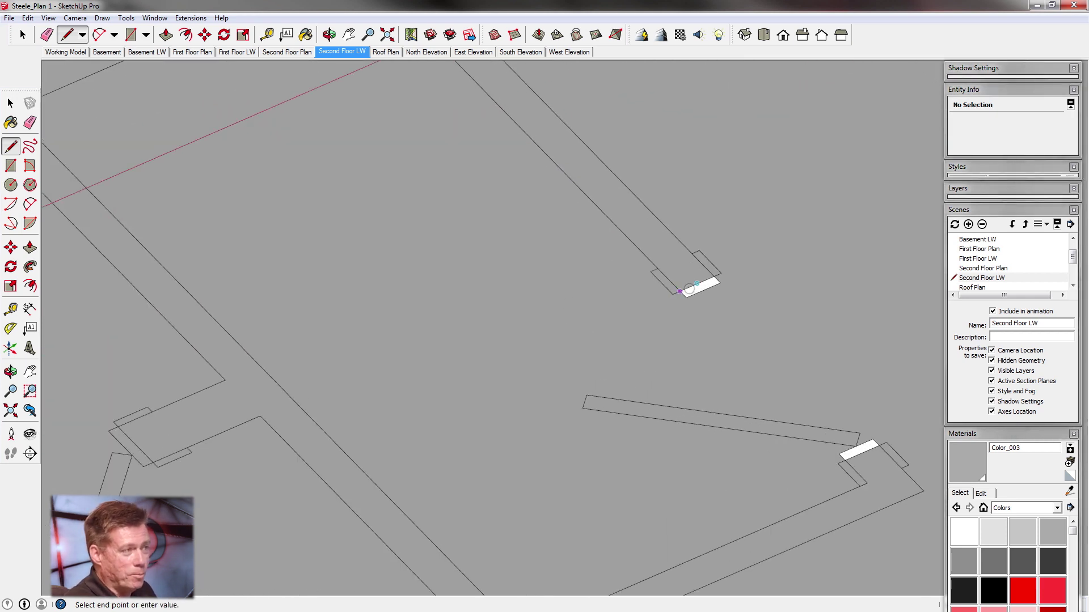
pyautogui.scroll(-4, 714, 277)
pyautogui.scroll(4, 717, 348)
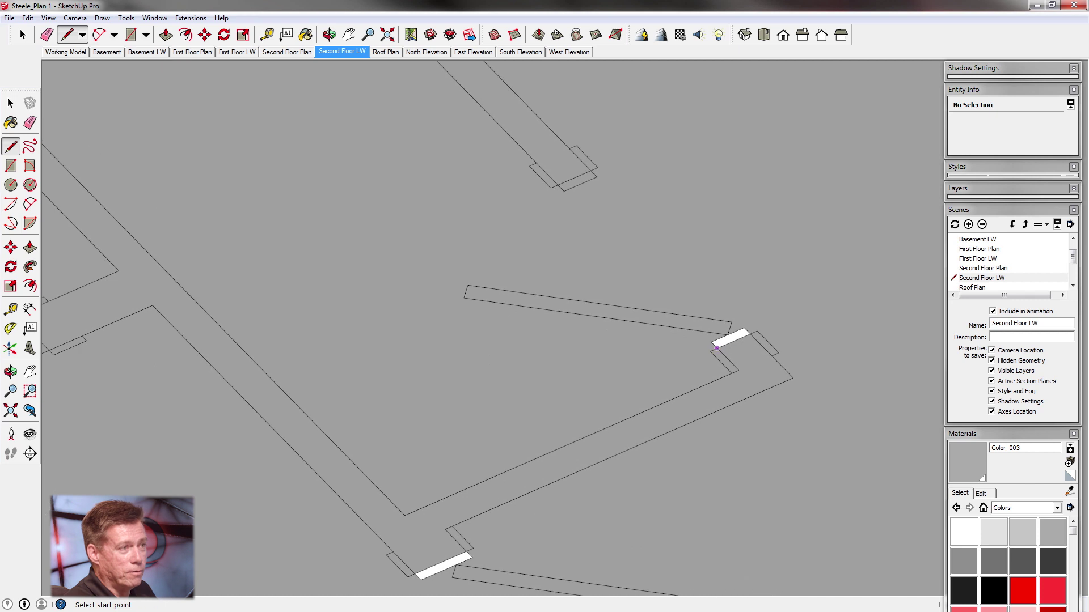
pyautogui.click(749, 334)
pyautogui.scroll(-4, 778, 245)
# Draw lines across the wall ends on both sides of the adjacent door opening to fill the jamb strips with faces
pyautogui.scroll(4, 491, 479)
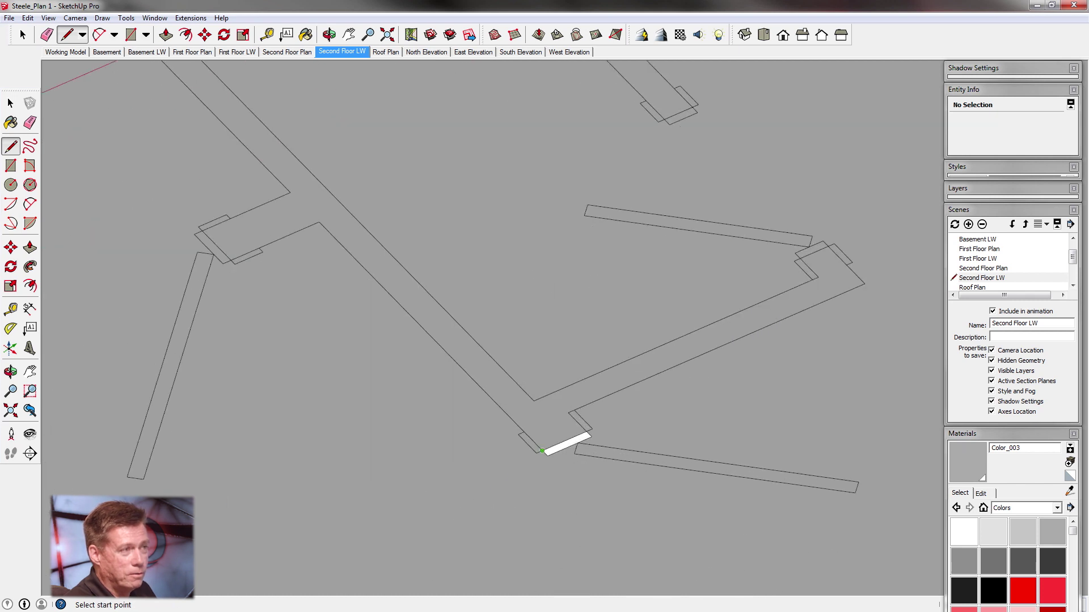
pyautogui.scroll(-4, 586, 431)
pyautogui.scroll(4, 631, 471)
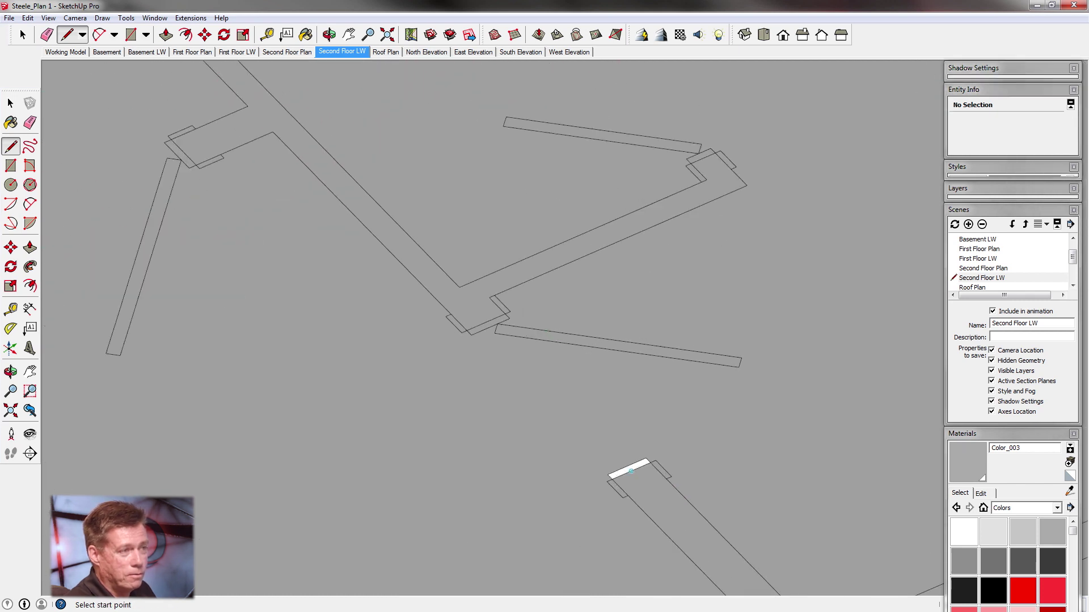
pyautogui.click(650, 462)
pyautogui.scroll(-7, 695, 414)
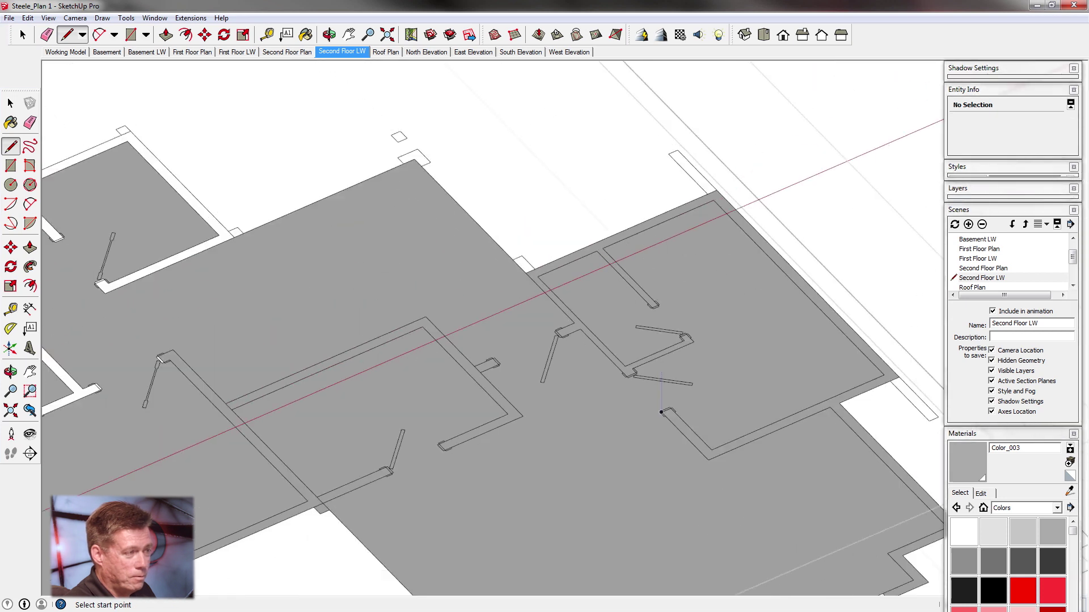
# Trace an edge of the outer corner pier, the small square post beside it and the inner-corner pilaster to create their faces
pyautogui.scroll(3, 465, 139)
pyautogui.scroll(2, 393, 196)
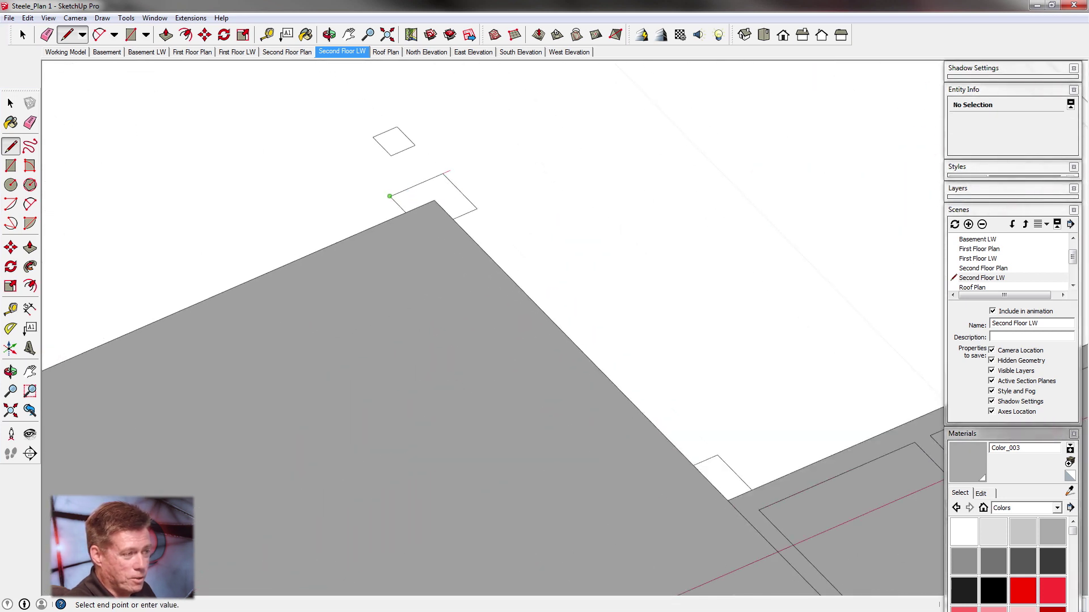
pyautogui.click(389, 196)
pyautogui.click(415, 145)
pyautogui.scroll(-2, 413, 145)
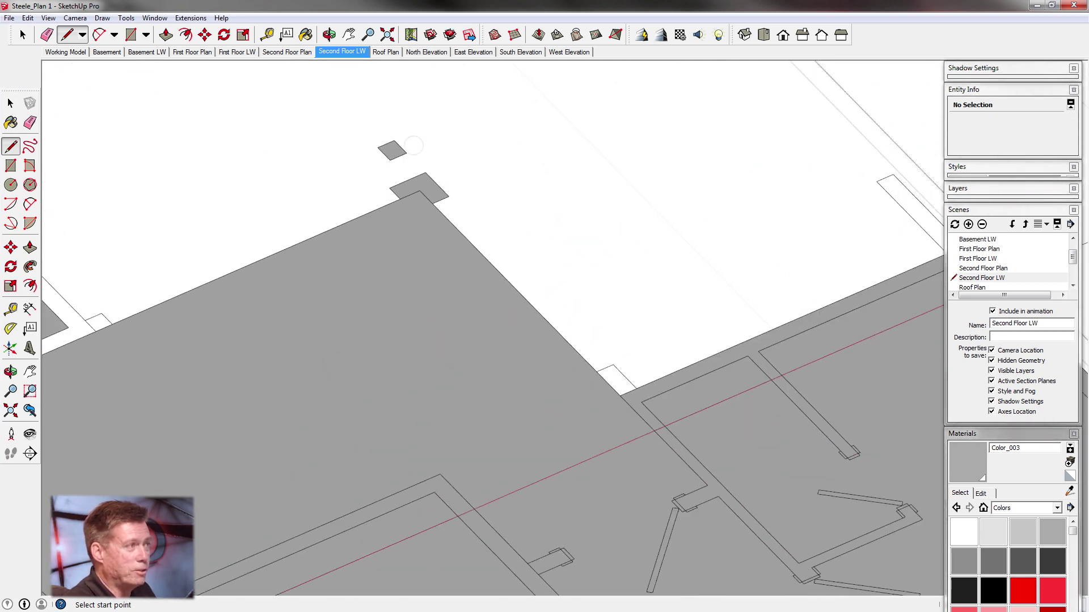
pyautogui.scroll(1, 594, 371)
pyautogui.click(613, 364)
pyautogui.scroll(-3, 442, 357)
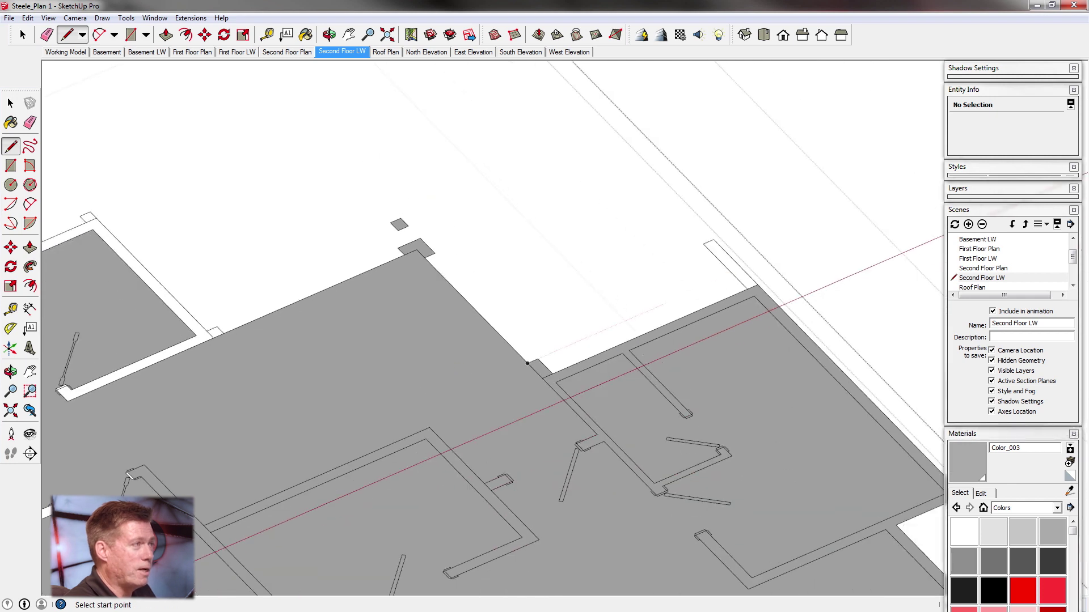
# Trace an edge on the two wall stubs projecting from the exterior wall and on the two small square posts to fill them
pyautogui.scroll(2, 700, 245)
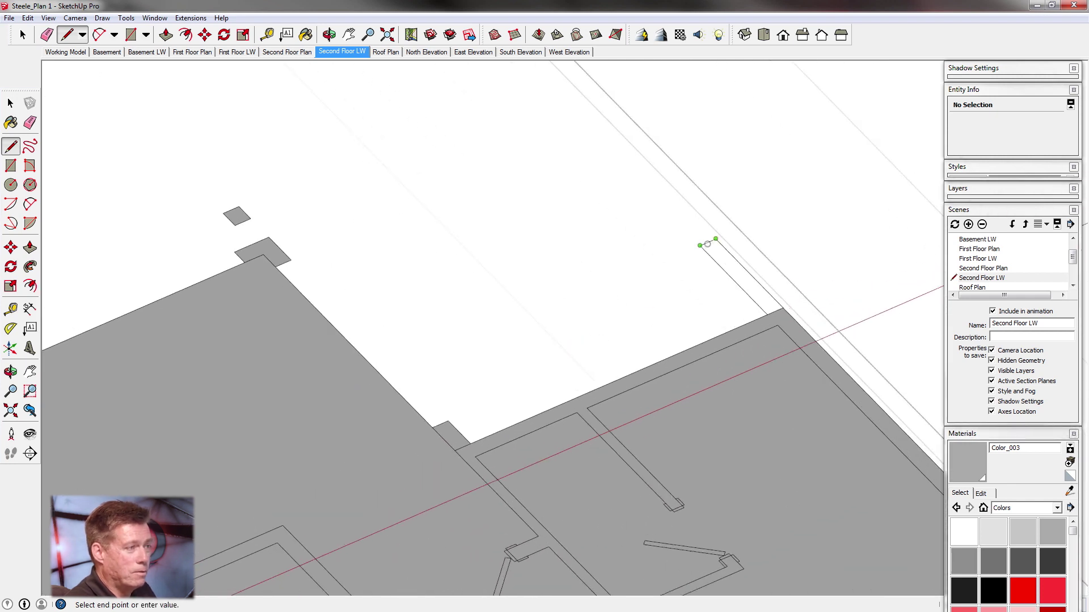
pyautogui.click(707, 243)
pyautogui.scroll(-3, 708, 243)
pyautogui.scroll(2, 615, 152)
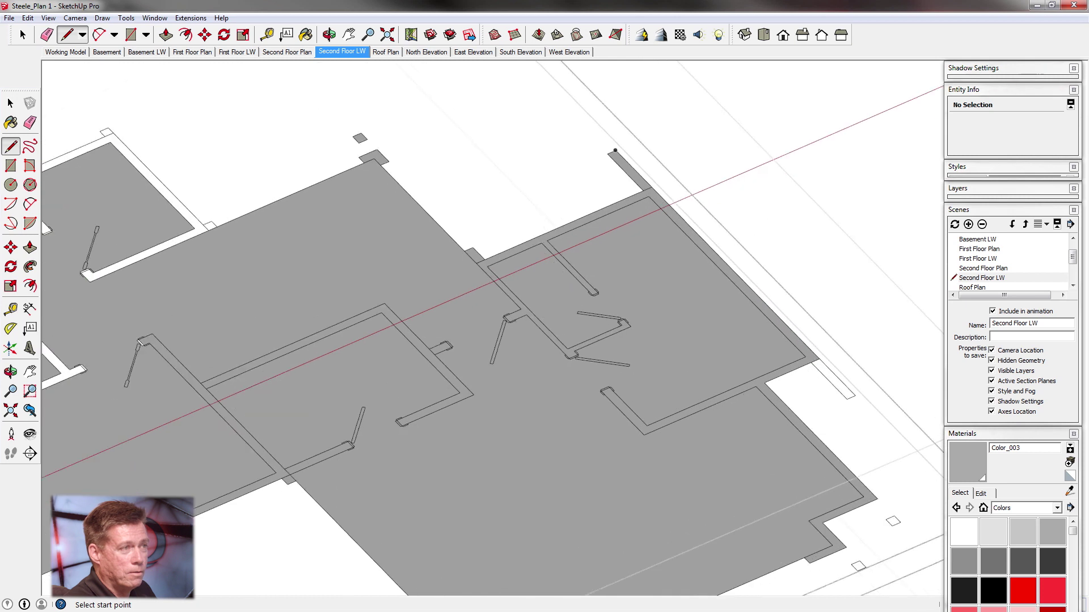
pyautogui.click(846, 398)
pyautogui.scroll(-3, 846, 398)
pyautogui.scroll(5, 697, 385)
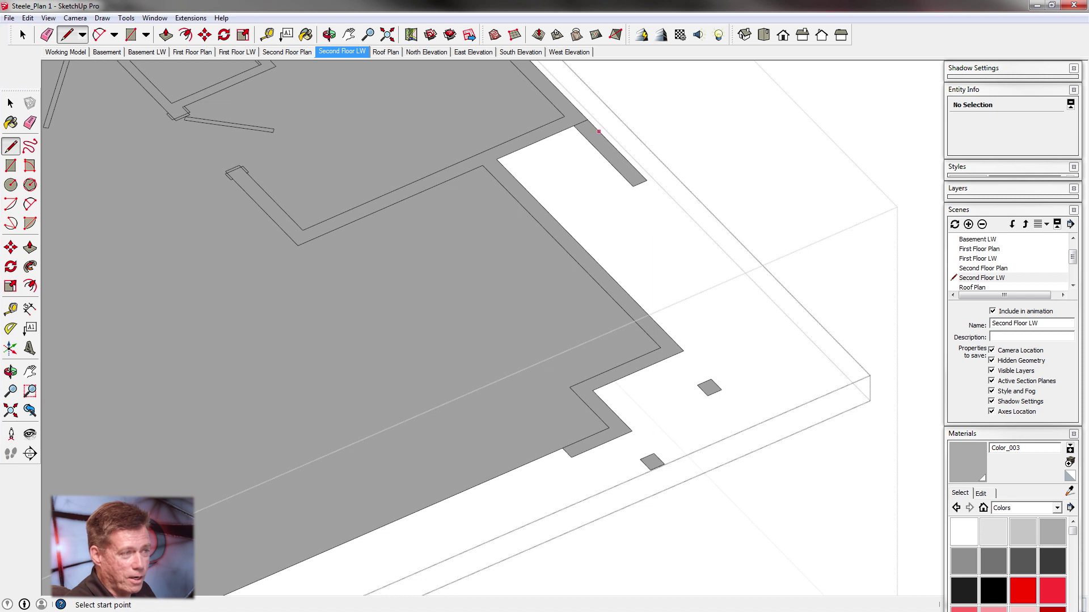
pyautogui.scroll(-3, 656, 189)
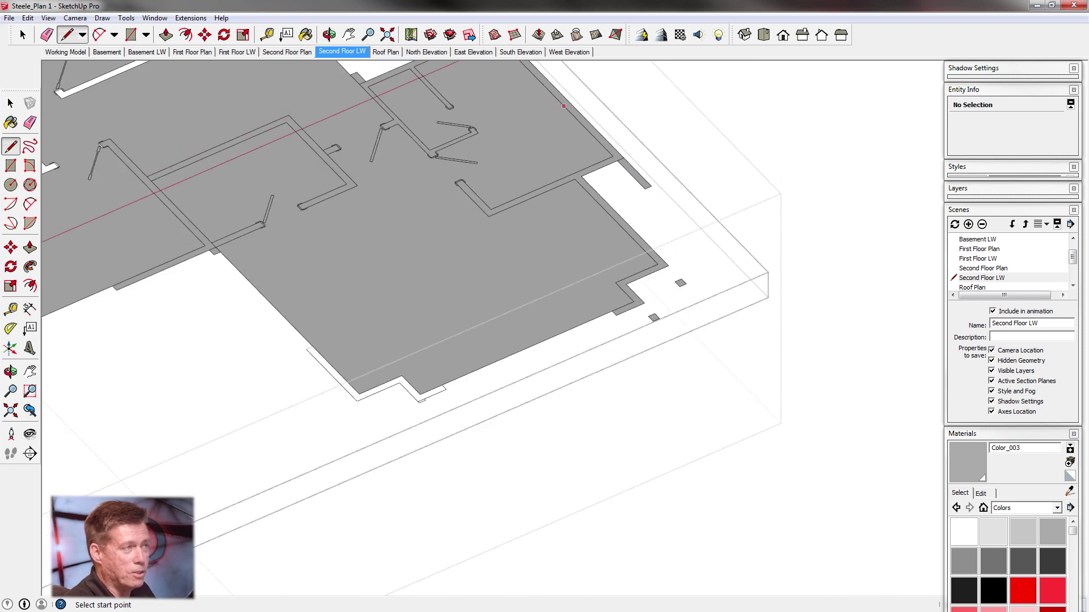
# Trace the outer edges of the stepped exterior wall at the front corner to fill it with faces
pyautogui.scroll(5, 431, 397)
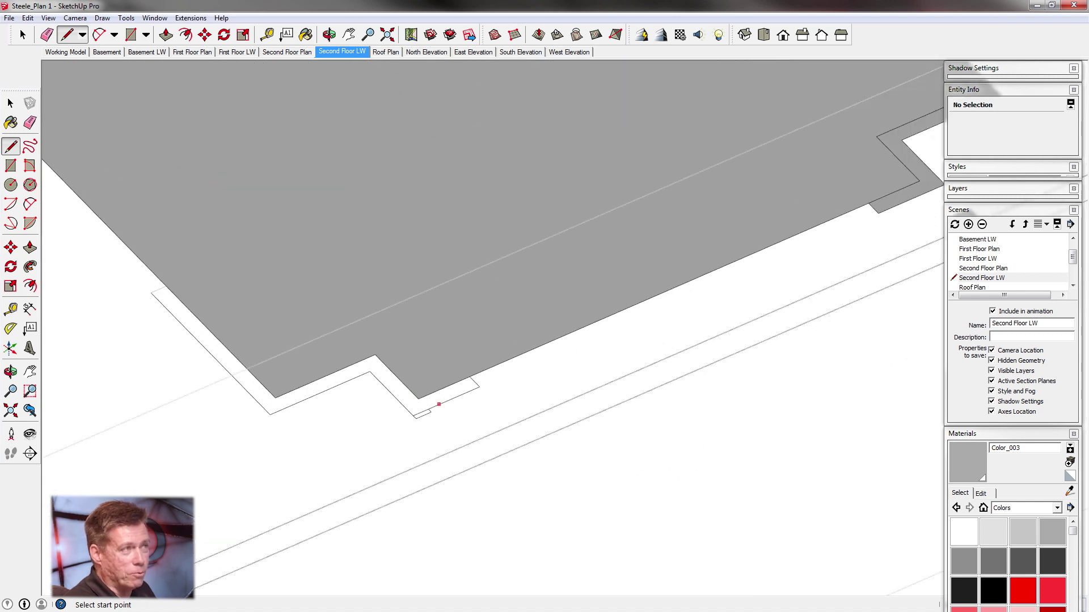
pyautogui.scroll(-6, 413, 415)
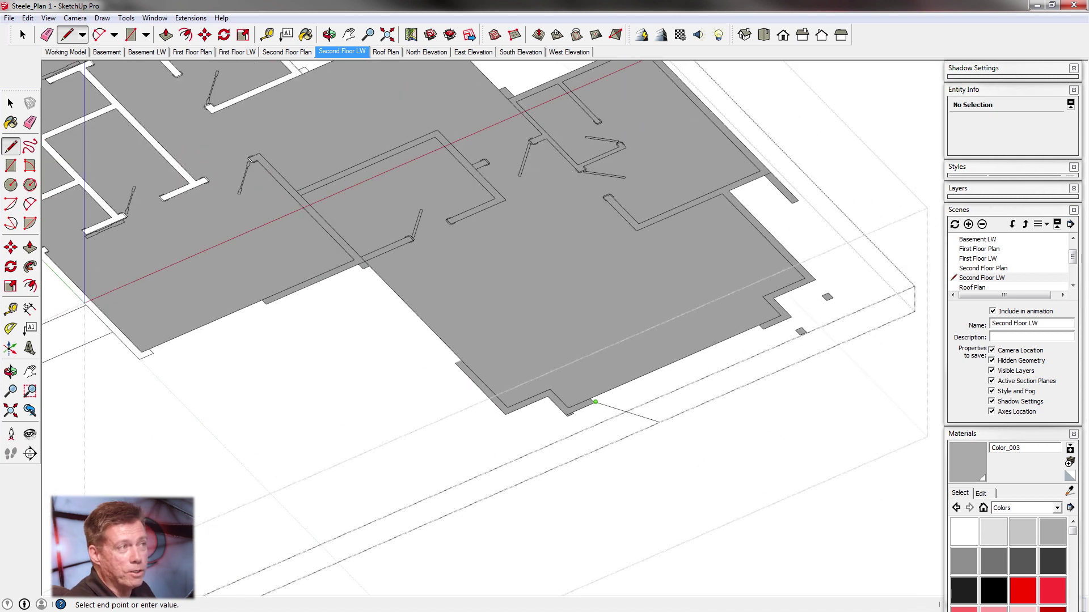
pyautogui.press('Escape')
# Trace the exterior wall corner near the axes origin to fill that wall and its connected interior partitions with faces
pyautogui.scroll(5, 194, 311)
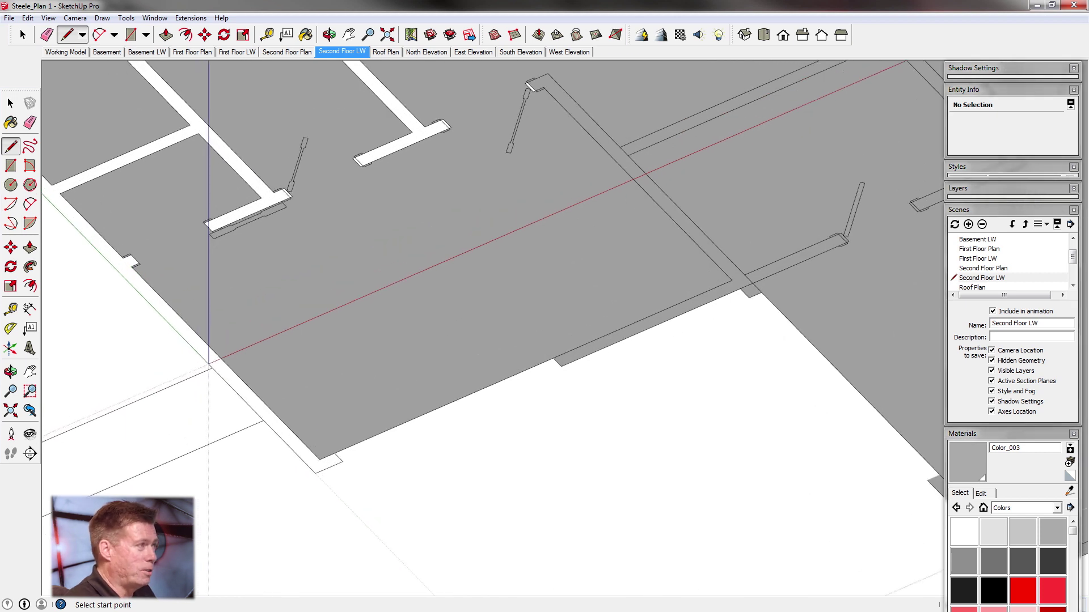
pyautogui.scroll(2, 333, 452)
pyautogui.press('Escape')
pyautogui.scroll(-6, 344, 464)
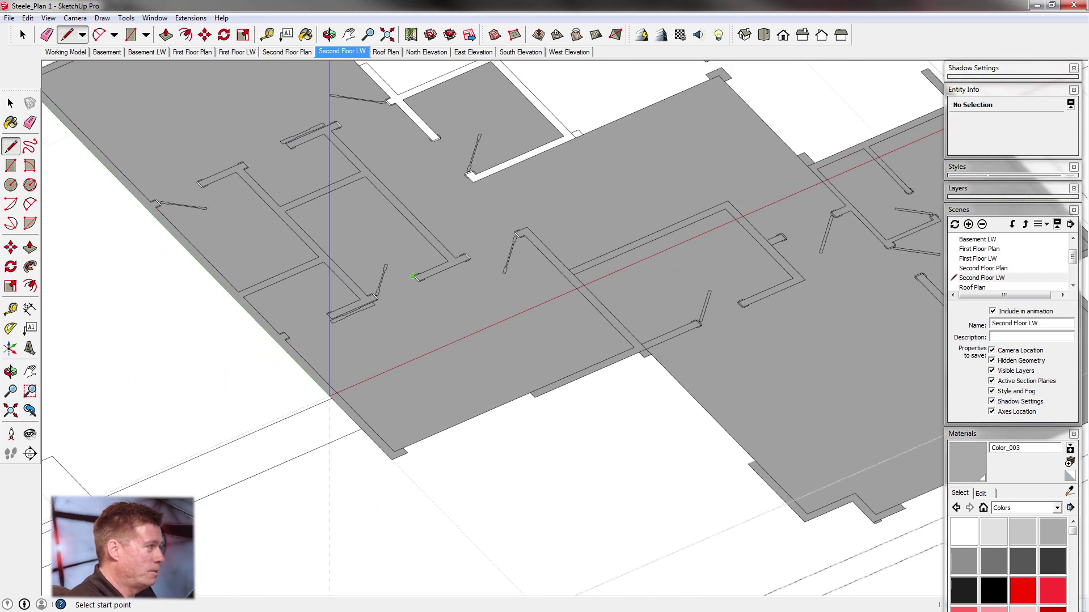
# Draw lines across the ends of the sliding-door wall to fill its jamb strips with faces, and restart the Line tool
pyautogui.scroll(5, 371, 289)
pyautogui.scroll(3, 371, 290)
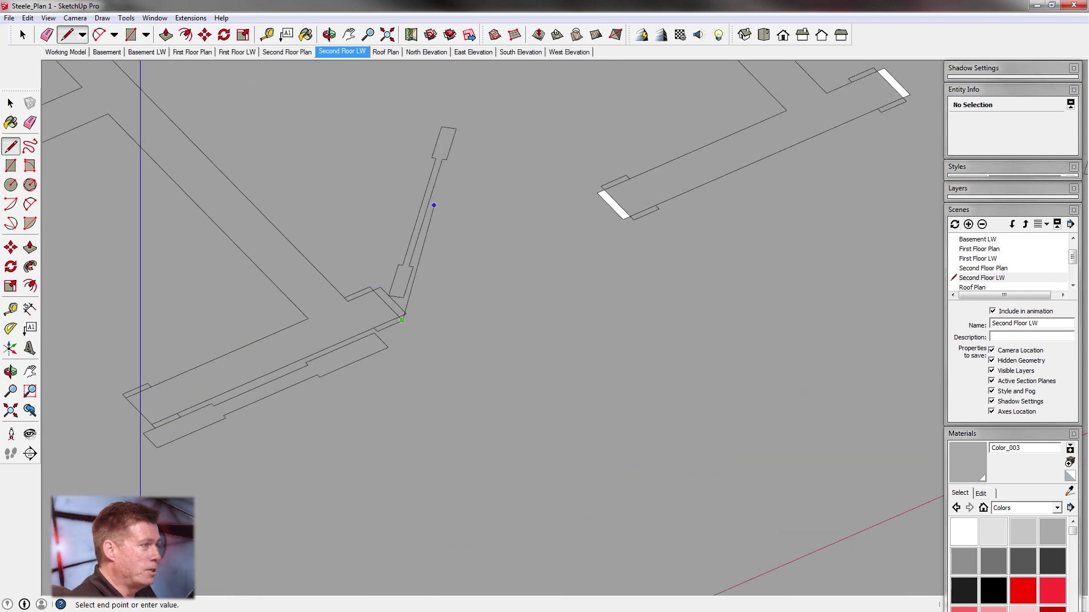
pyautogui.click(46, 34)
pyautogui.click(67, 34)
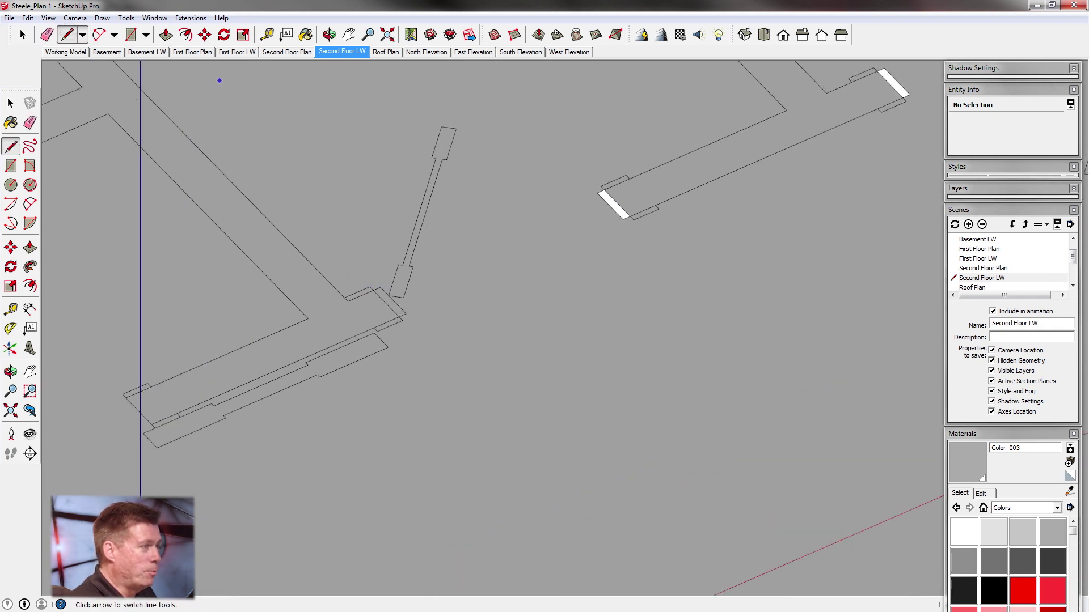
# Draw lines across both ends of the T-shaped partition to fill its end strips with faces
pyautogui.click(633, 220)
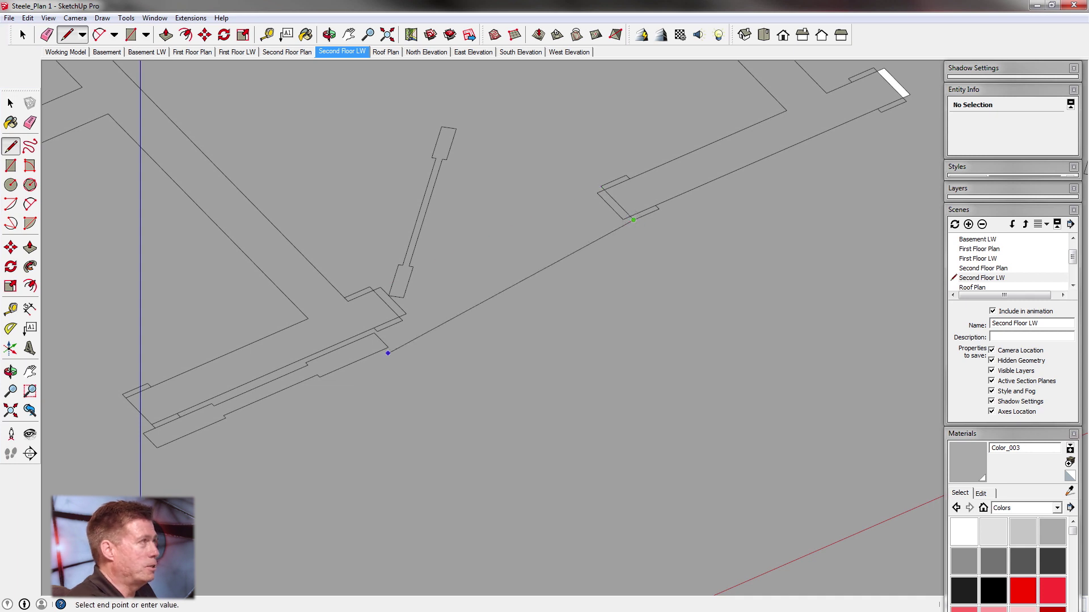
pyautogui.scroll(-3, 320, 424)
pyautogui.scroll(3, 637, 238)
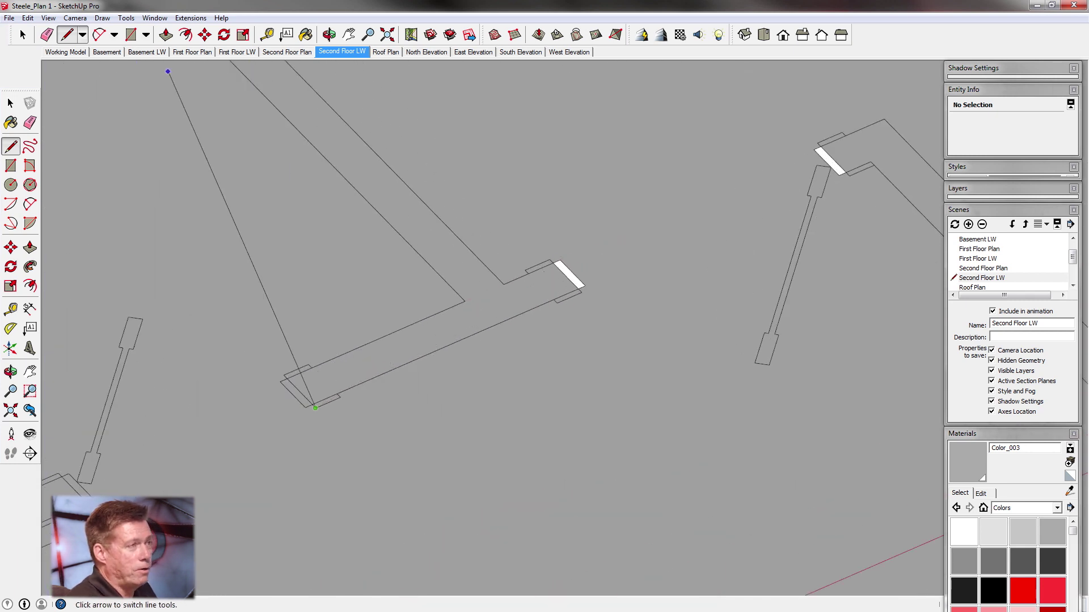
pyautogui.press('Escape')
pyautogui.scroll(3, 549, 260)
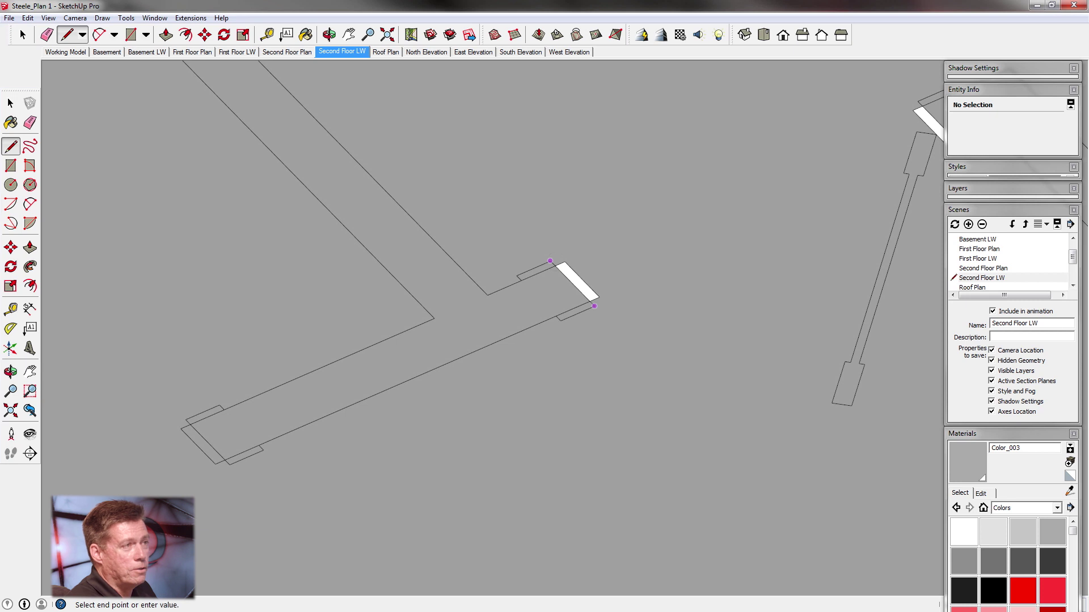
pyautogui.scroll(-3, 553, 300)
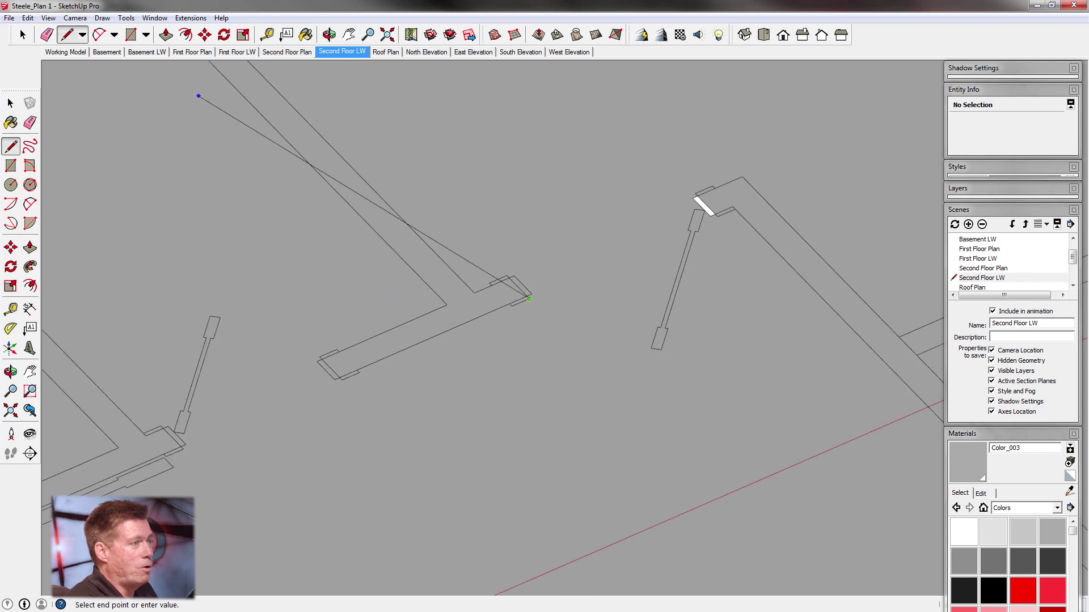
pyautogui.press('Escape')
# Close the door-jamb ends of the two facing L-shaped walls with lines to fill them with faces
pyautogui.scroll(3, 696, 199)
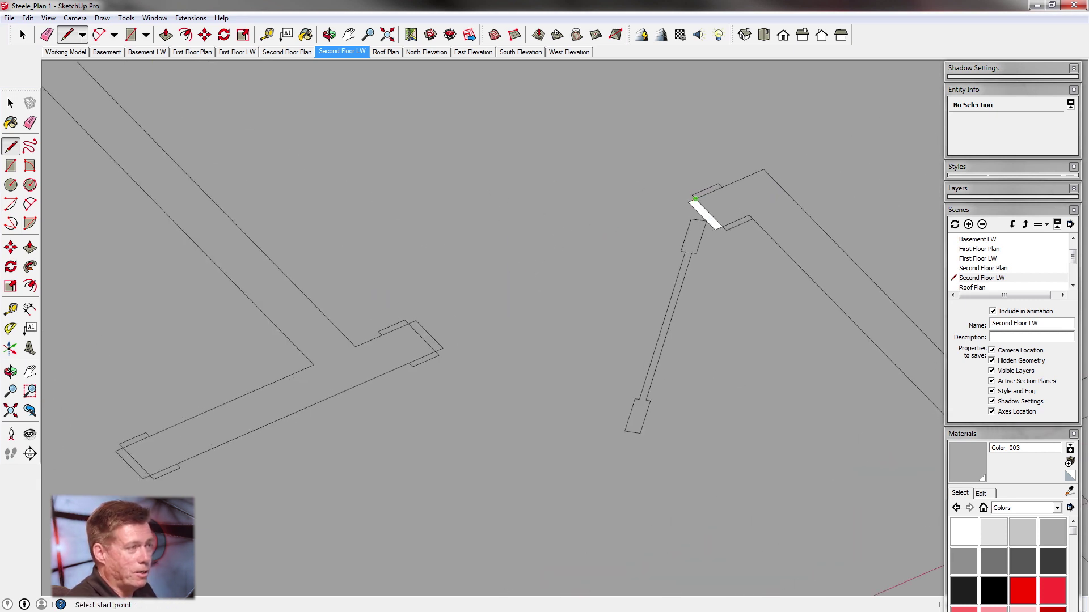
pyautogui.click(722, 226)
pyautogui.scroll(-5, 709, 227)
pyautogui.scroll(5, 553, 244)
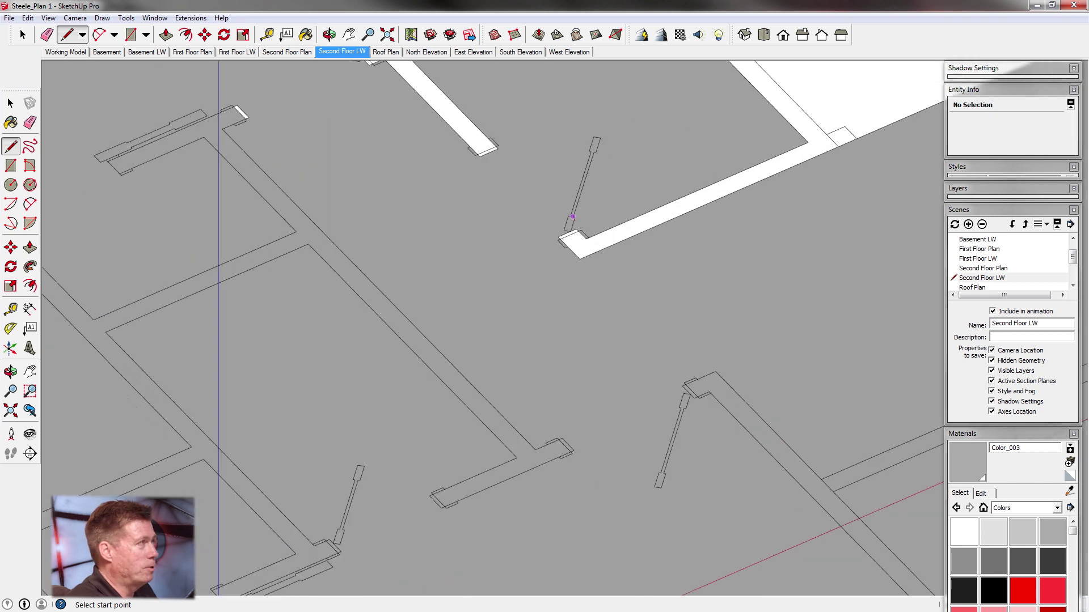
pyautogui.scroll(1, 554, 244)
pyautogui.scroll(-4, 614, 265)
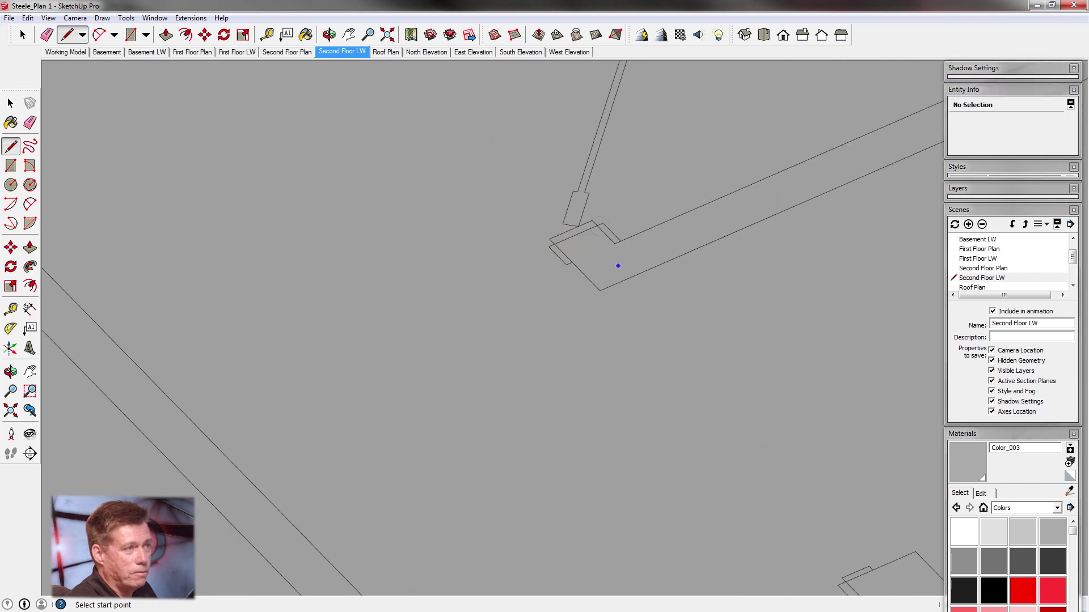
# Draw lines across the free end of the next partition and the door jamb at its other end to fill both strips
pyautogui.scroll(3, 507, 208)
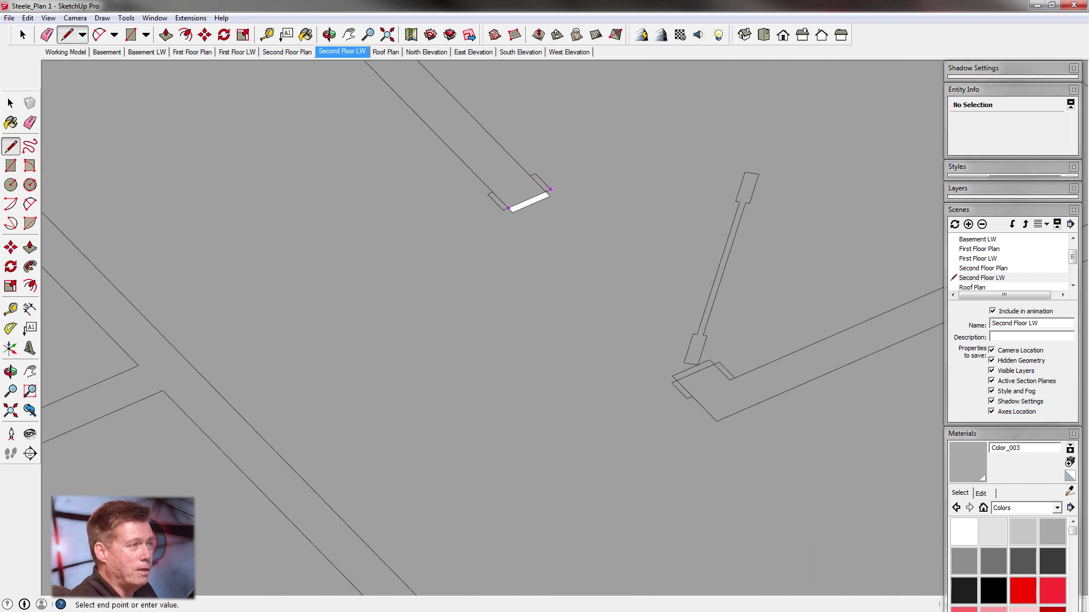
pyautogui.click(549, 189)
pyautogui.scroll(-3, 550, 301)
pyautogui.scroll(4, 408, 127)
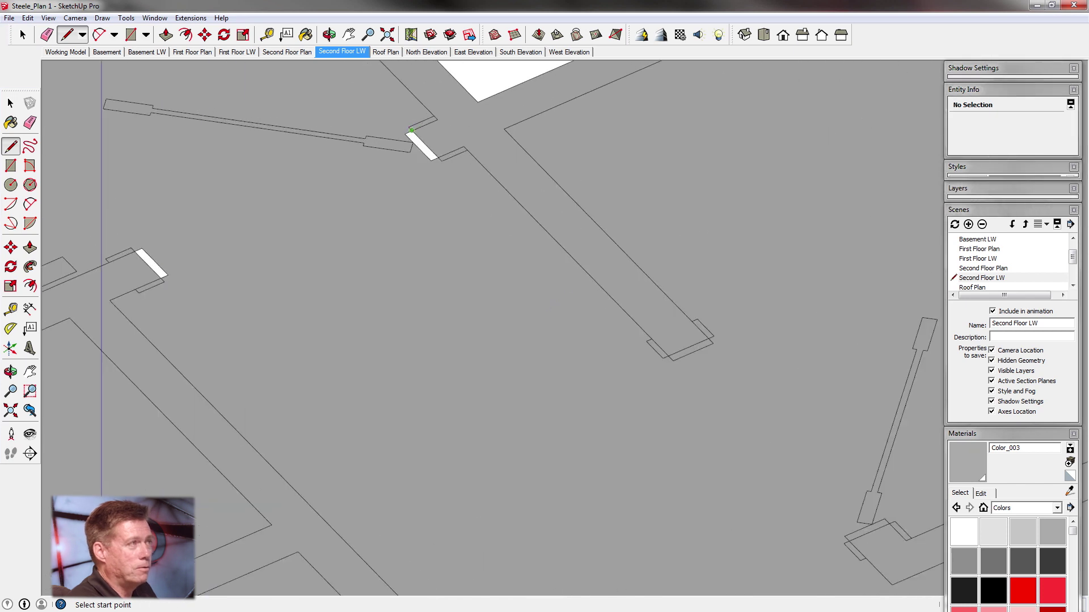
pyautogui.scroll(-3, 439, 155)
# Draw a line across the jamb end of the upper sliding-door wall to fill its strip with a face
pyautogui.scroll(3, 282, 216)
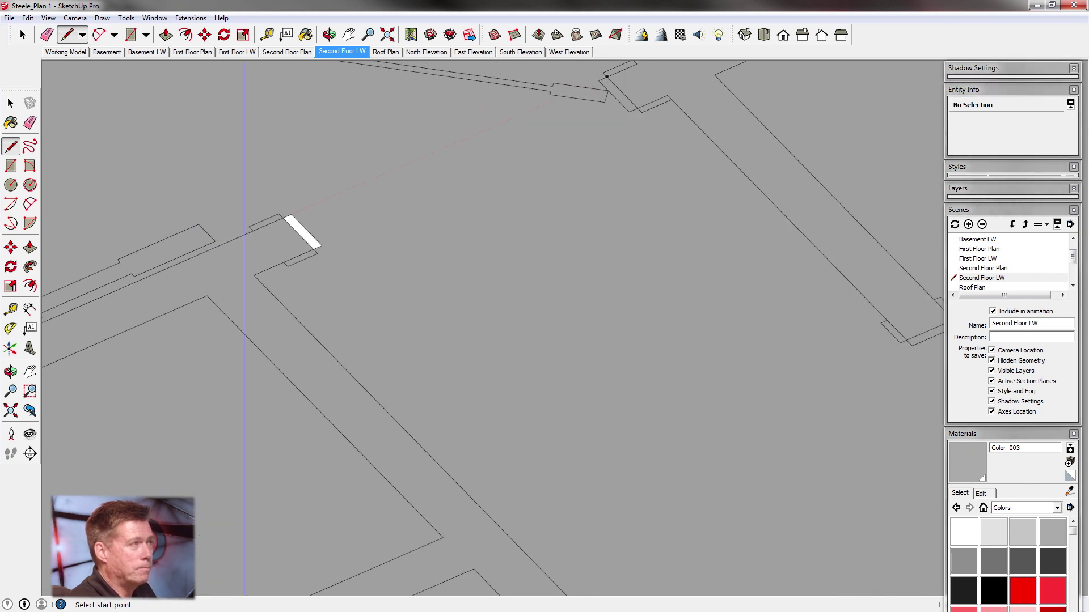
pyautogui.click(317, 251)
pyautogui.scroll(-4, 724, 150)
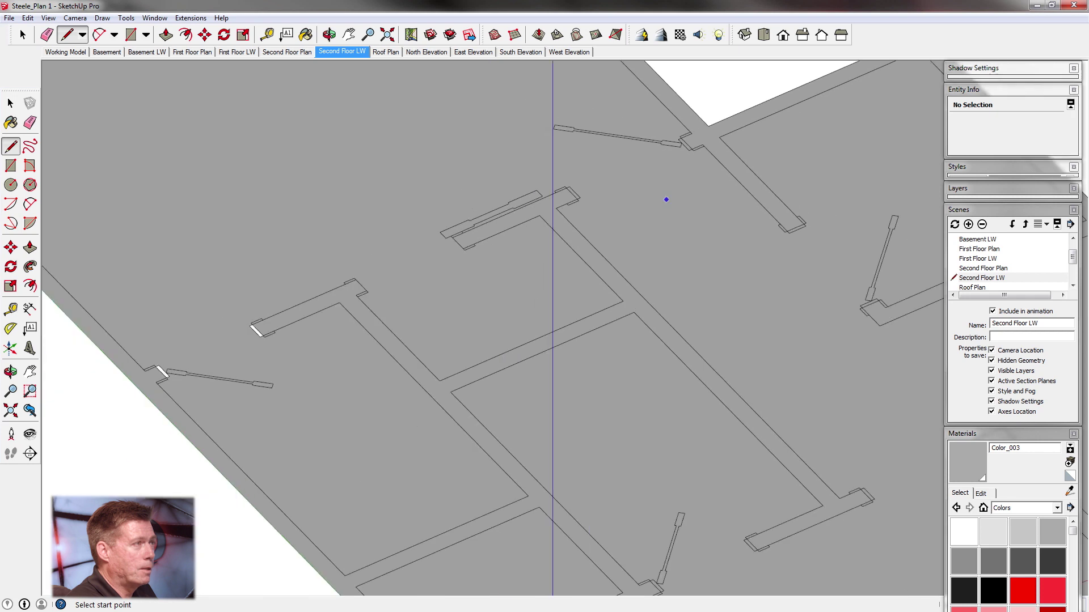
# Draw lines across the free end of the L-shaped wall and the outer wall's facing door jamb to fill both strips with faces
pyautogui.scroll(4, 403, 297)
pyautogui.scroll(2, 403, 298)
pyautogui.click(410, 293)
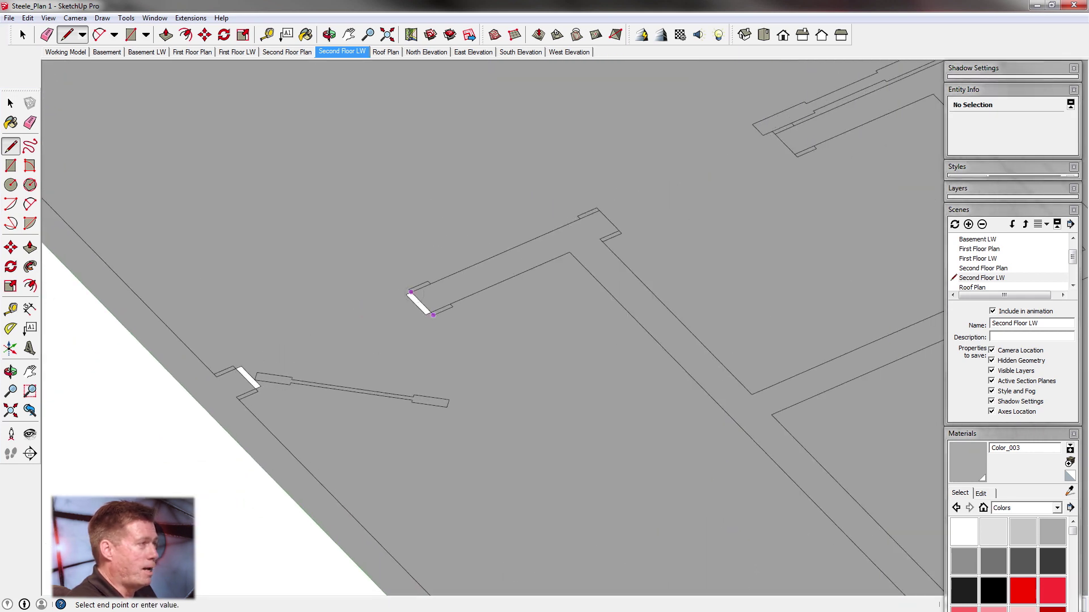
pyautogui.scroll(2, 250, 376)
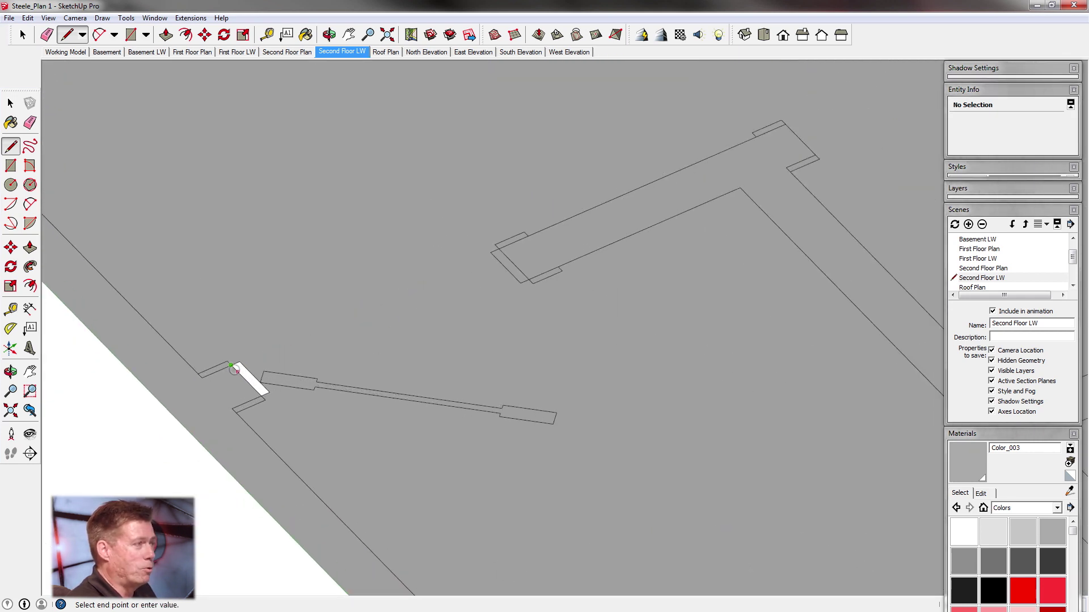
pyautogui.click(261, 396)
pyautogui.scroll(-6, 261, 396)
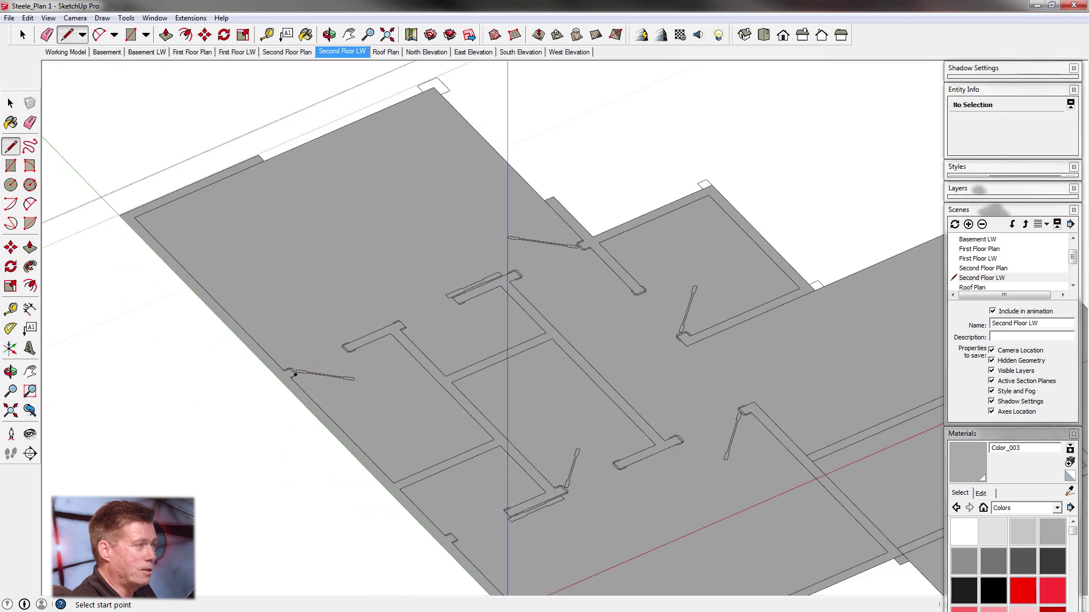
# Trace an edge of the three small outlined projections along the upper exterior wall corners to fill them with faces
pyautogui.scroll(3, 392, 173)
pyautogui.click(389, 177)
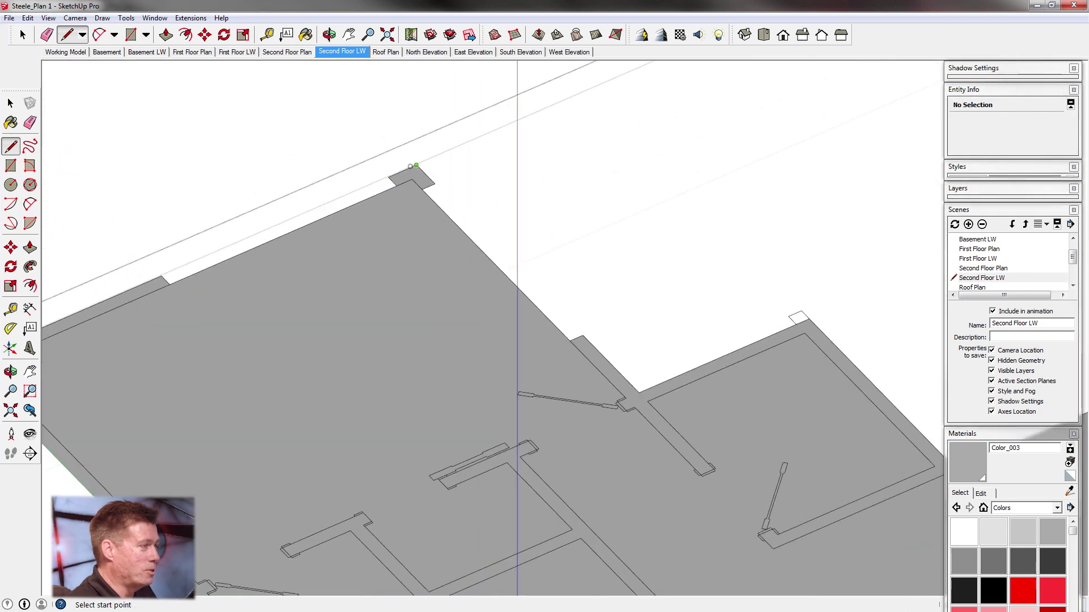
pyautogui.scroll(-5, 389, 176)
pyautogui.scroll(4, 610, 259)
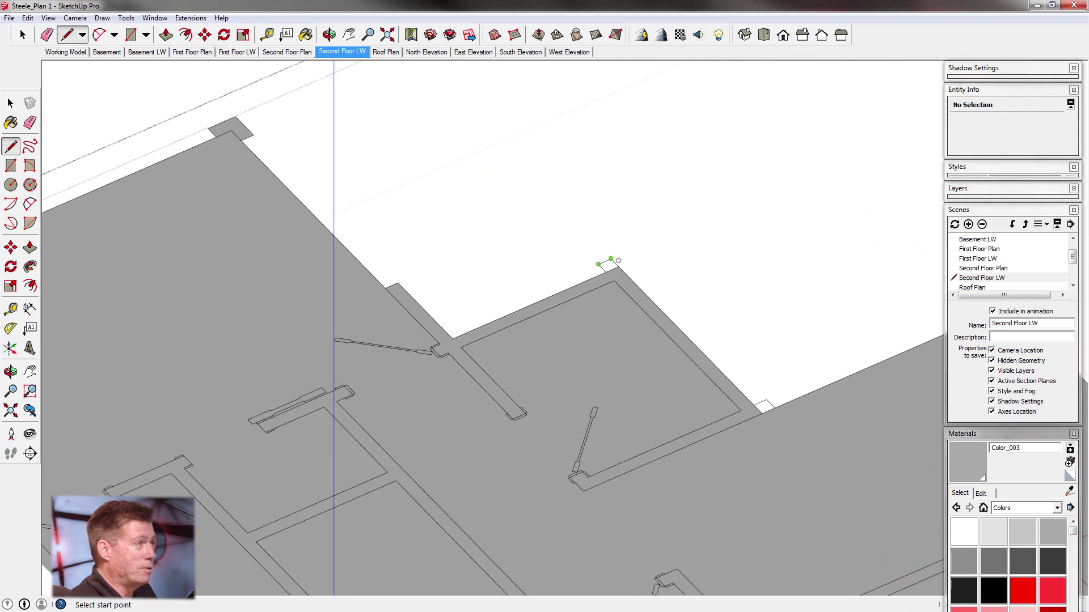
pyautogui.click(611, 259)
pyautogui.scroll(3, 737, 404)
pyautogui.click(750, 390)
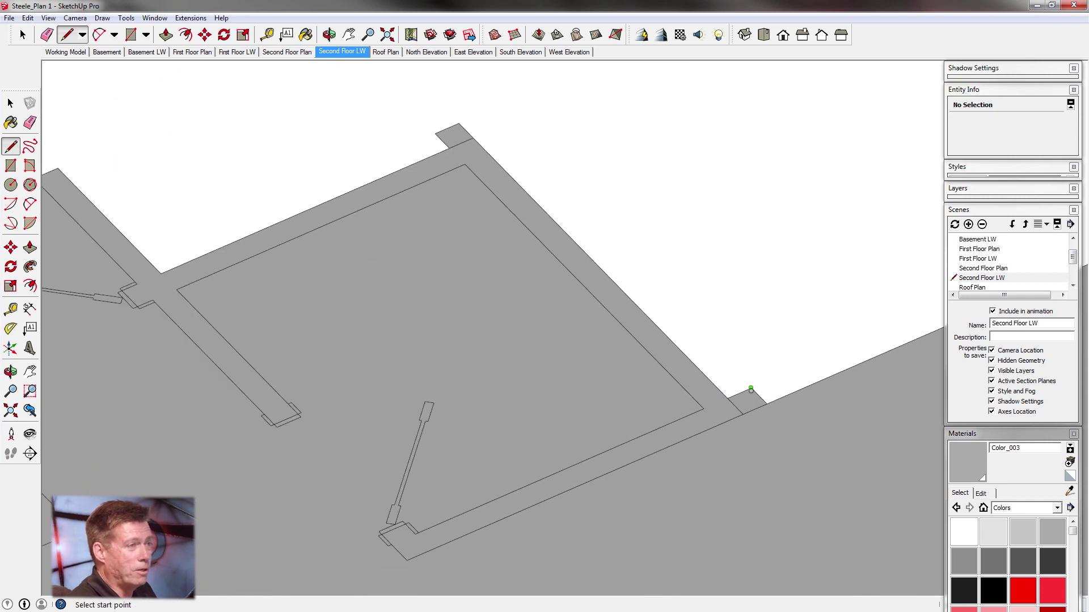
pyautogui.scroll(-6, 425, 239)
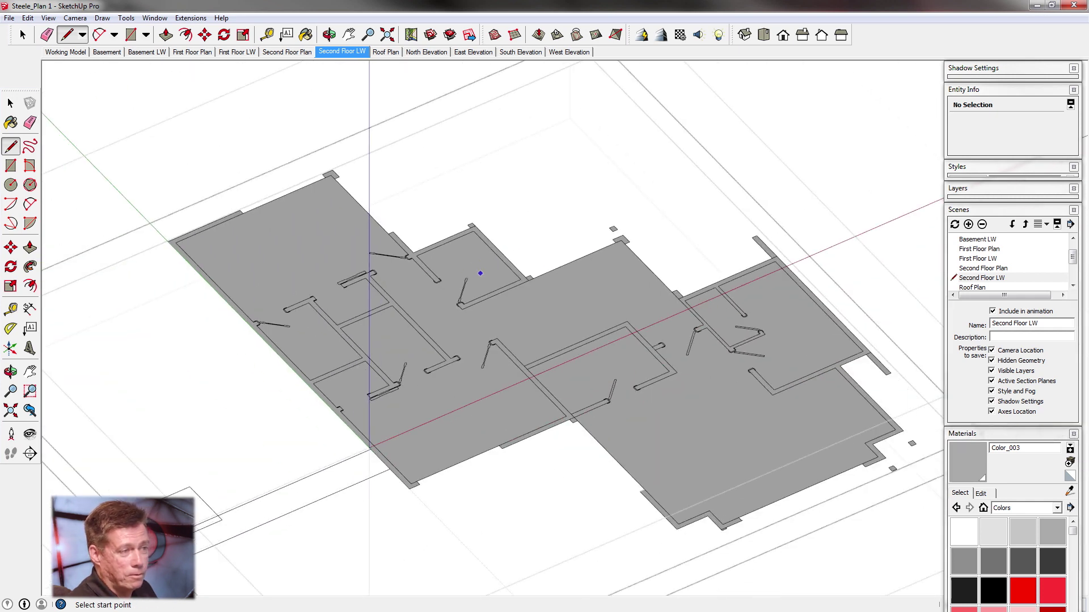
# Trace an edge of the box and of the long strip extending outside the building's lower-left corner to fill both with faces
pyautogui.scroll(3, 180, 530)
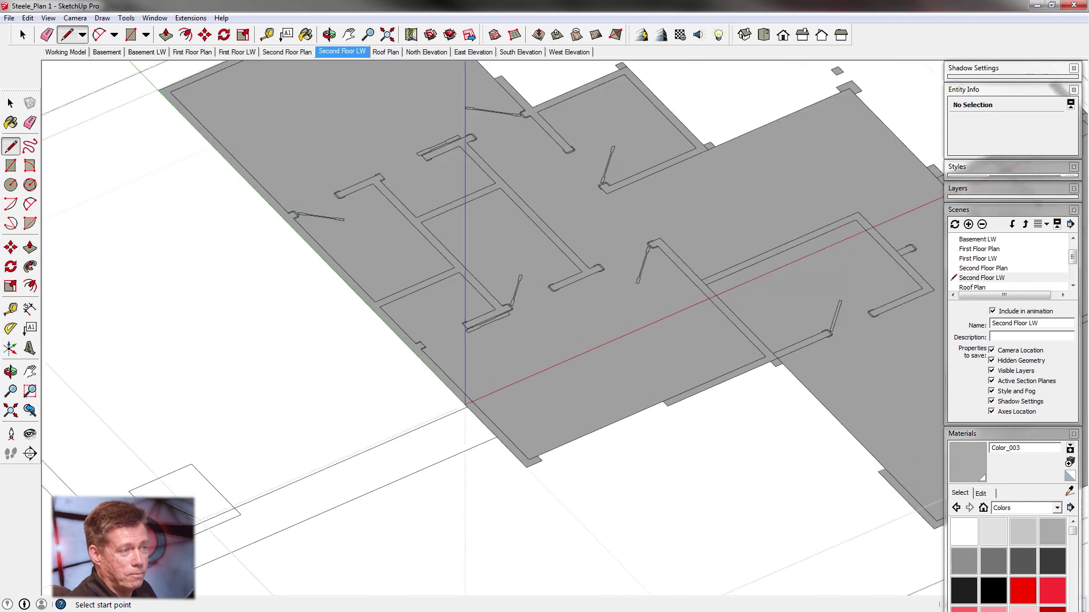
pyautogui.click(240, 505)
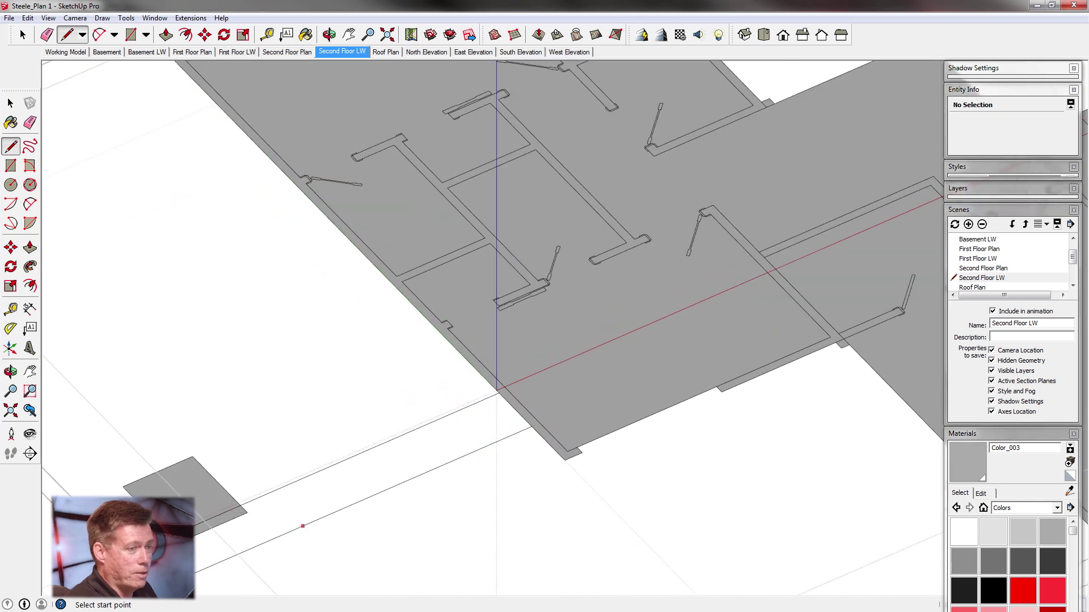
pyautogui.click(532, 426)
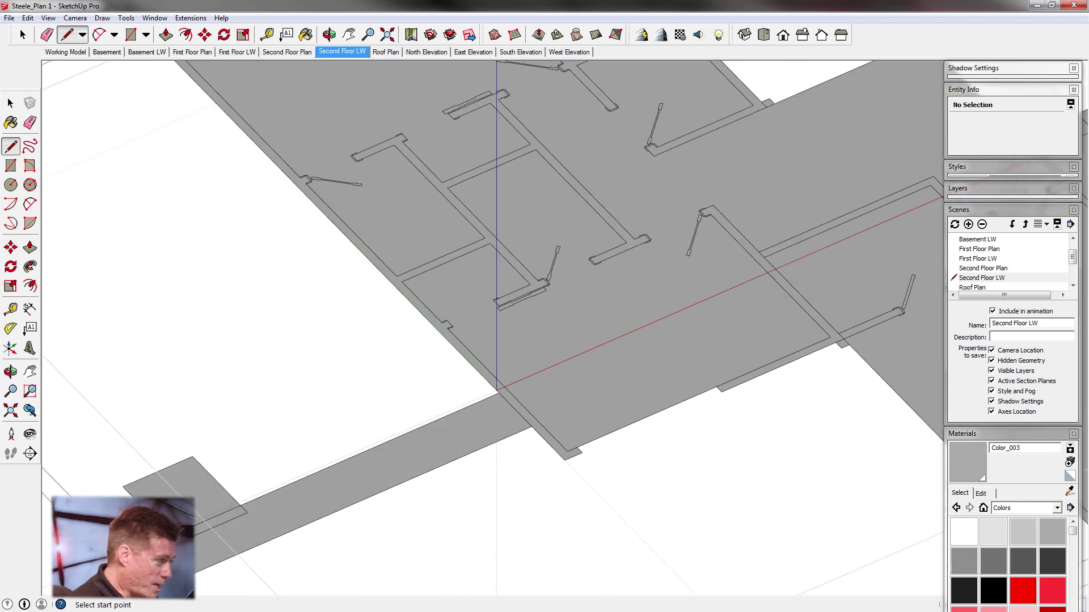
# Erase the overlapping edges where the exterior box meets the long strip so they merge into one shape
pyautogui.scroll(-3, 363, 459)
pyautogui.click(46, 35)
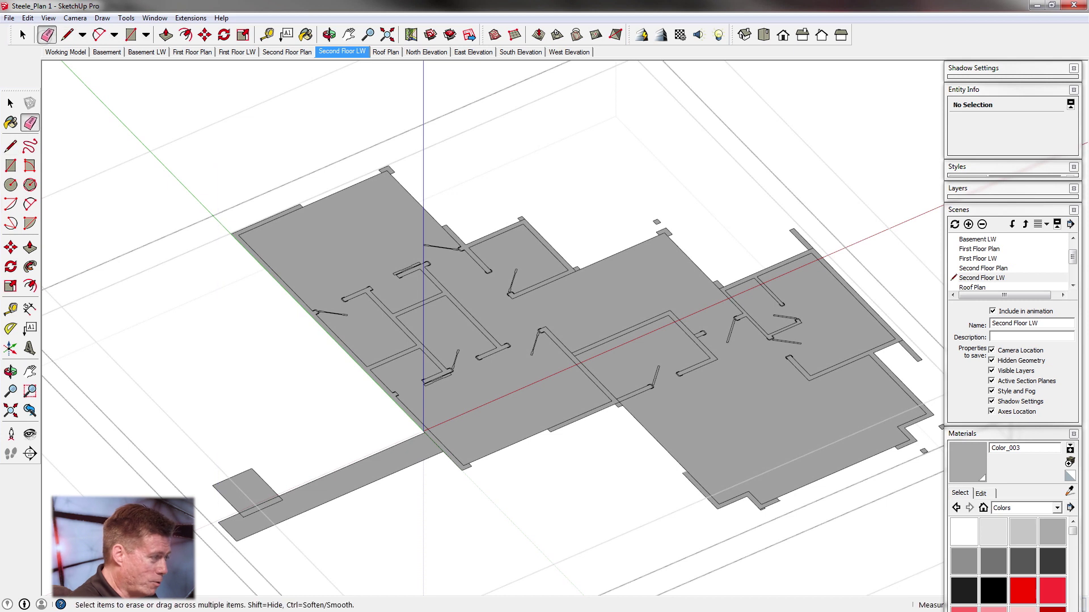
pyautogui.scroll(6, 220, 523)
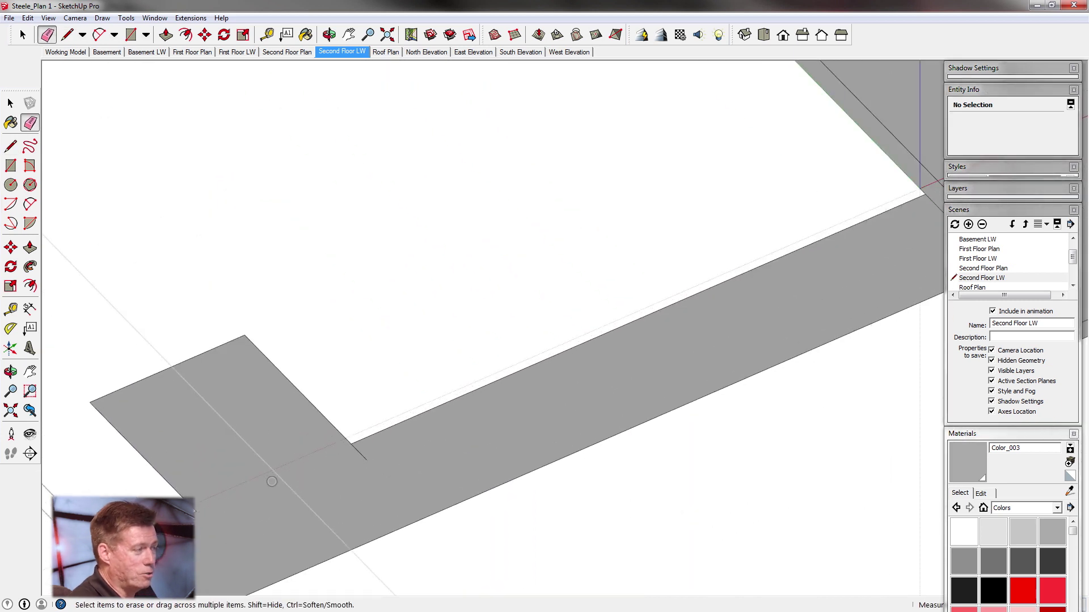
pyautogui.click(358, 452)
pyautogui.scroll(-5, 356, 456)
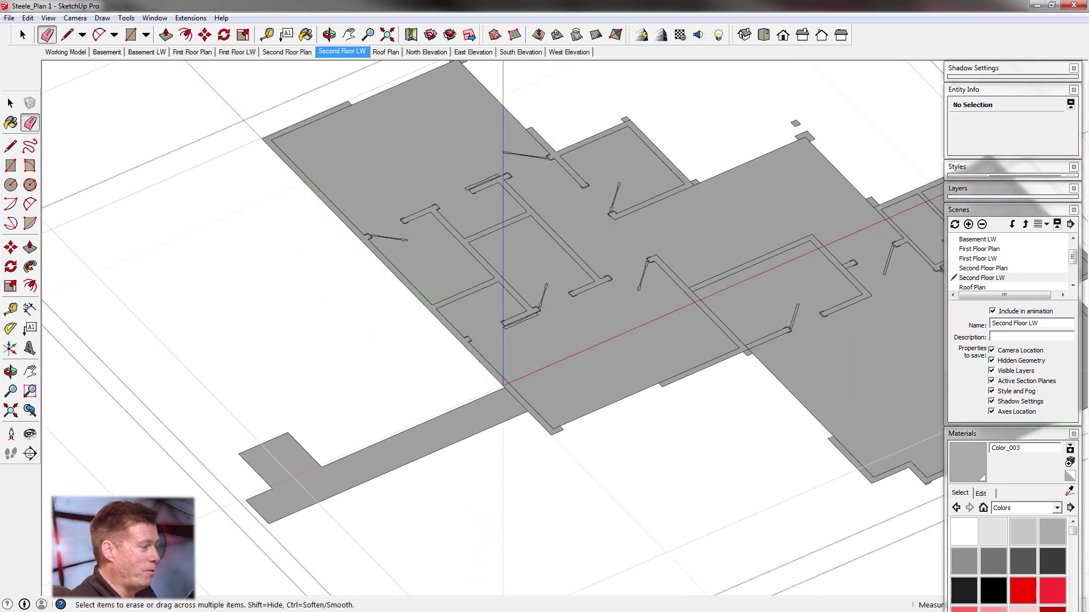
# Remove the large floor face between the walls so that only the wall faces stay grey
pyautogui.scroll(2, 585, 317)
pyautogui.rightClick(510, 372)
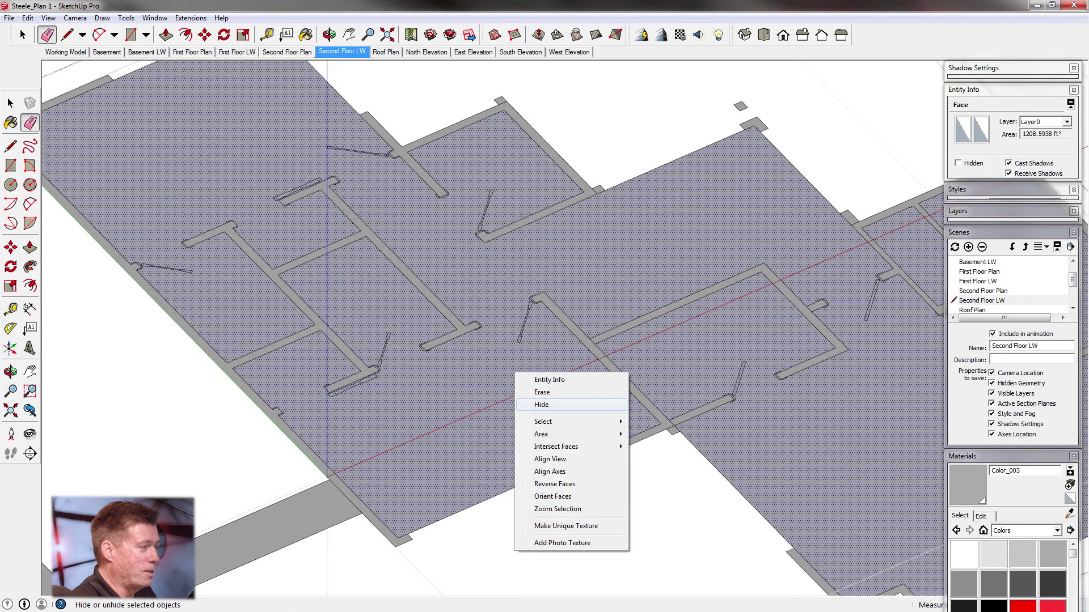
pyautogui.click(513, 391)
pyautogui.scroll(-3, 446, 354)
pyautogui.scroll(3, 608, 291)
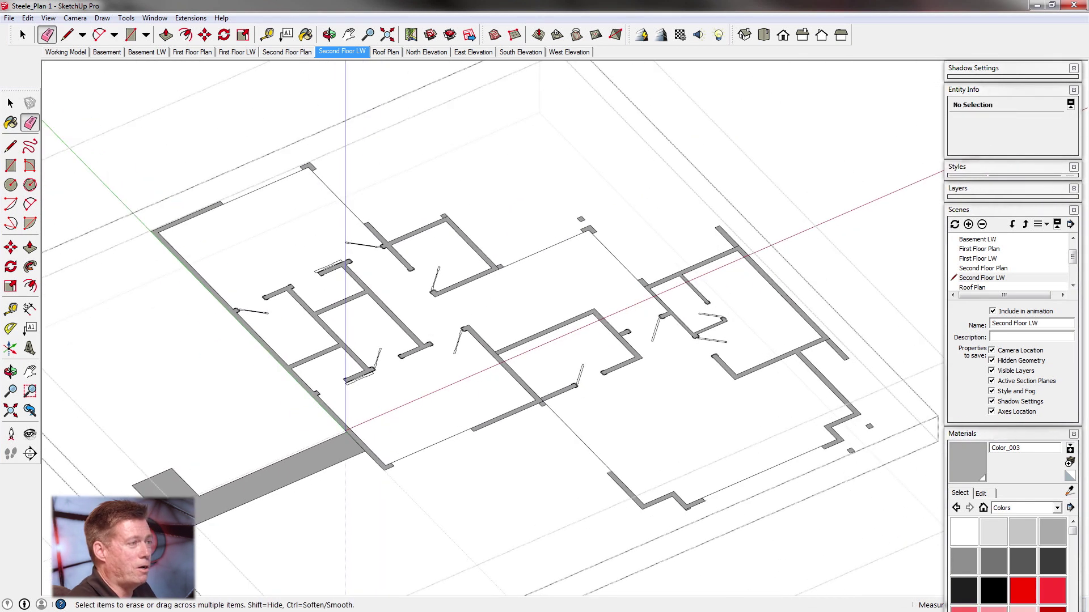
pyautogui.scroll(3, 238, 256)
pyautogui.scroll(-2, 409, 268)
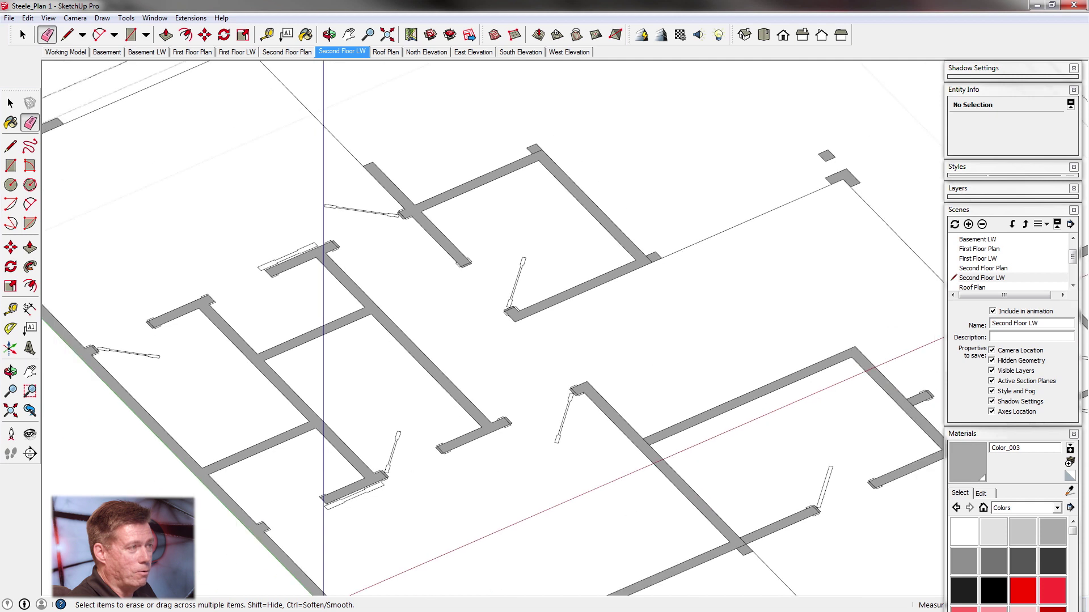
# Open the single barn door component beside the upper sliding-door wall for editing
pyautogui.press('l')
pyautogui.scroll(6, 297, 275)
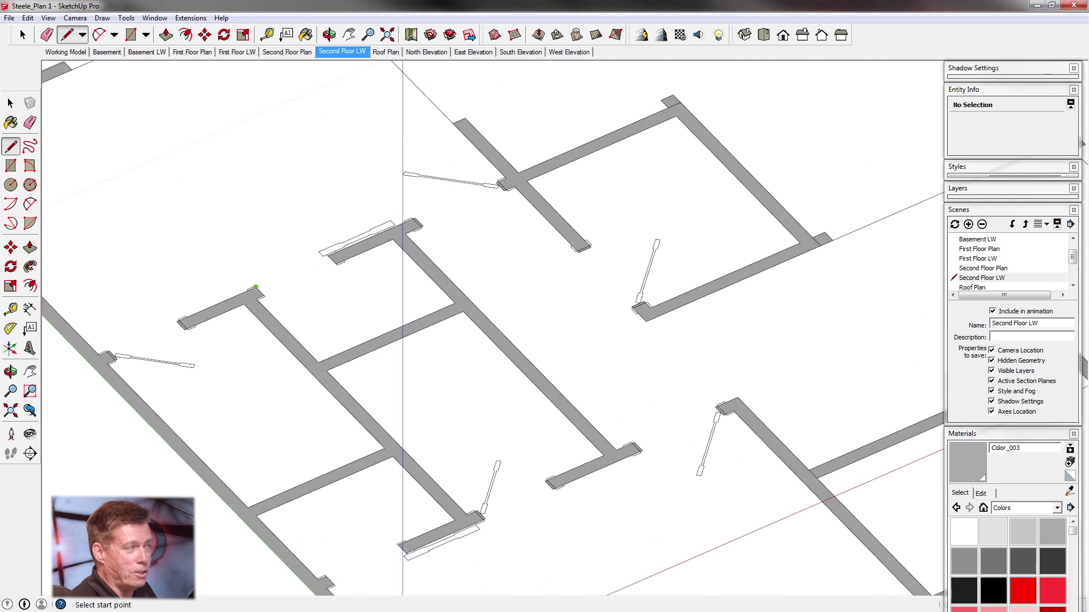
pyautogui.scroll(3, 297, 256)
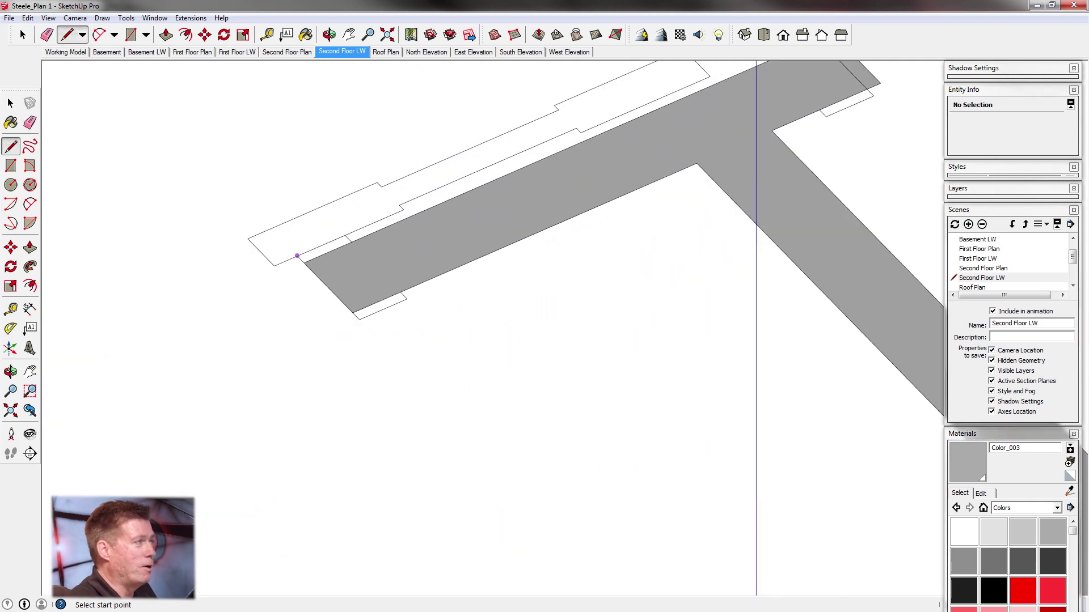
pyautogui.scroll(-2, 363, 254)
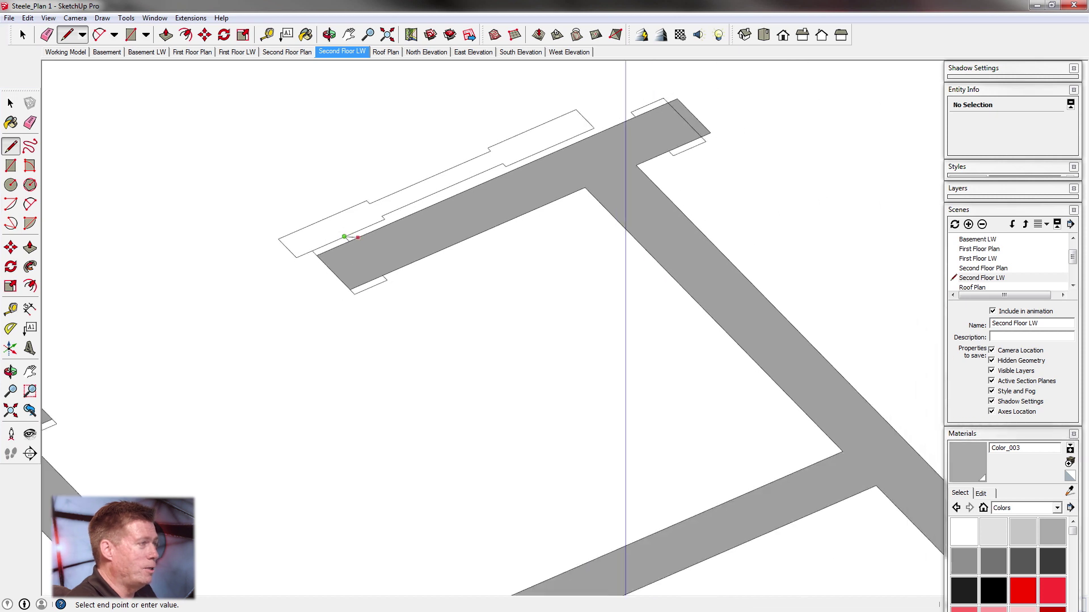
pyautogui.rightClick(385, 218)
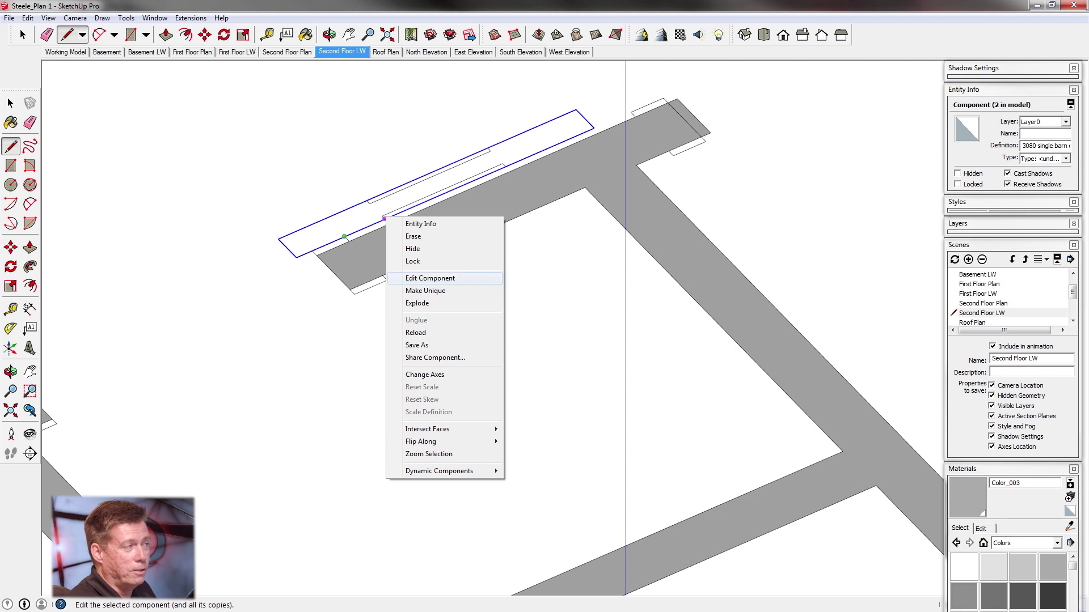
pyautogui.click(430, 278)
pyautogui.scroll(2, 344, 236)
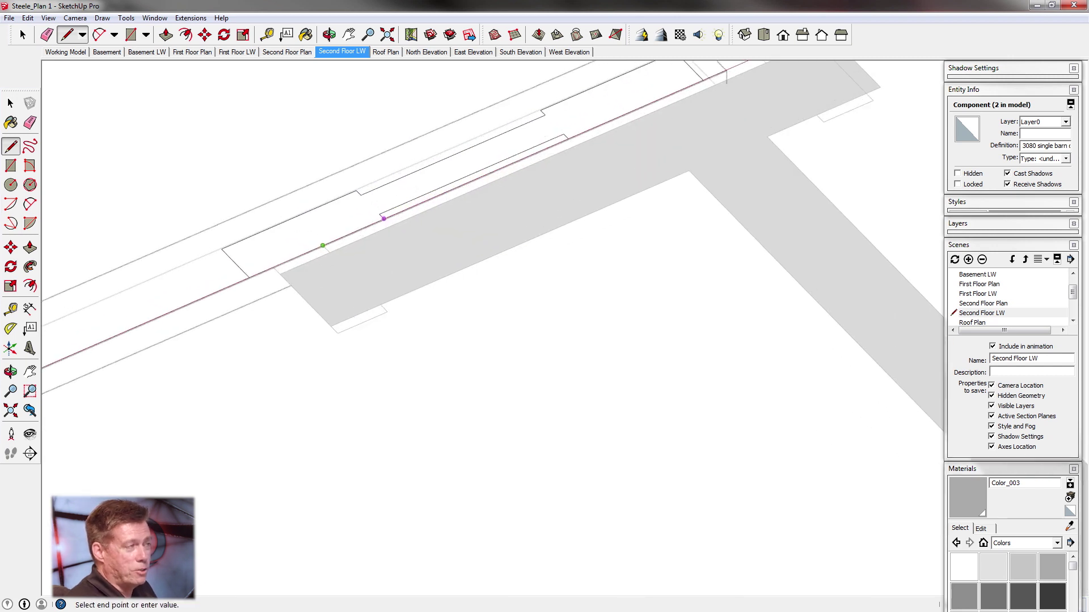
pyautogui.scroll(-3, 387, 219)
pyautogui.scroll(4, 389, 220)
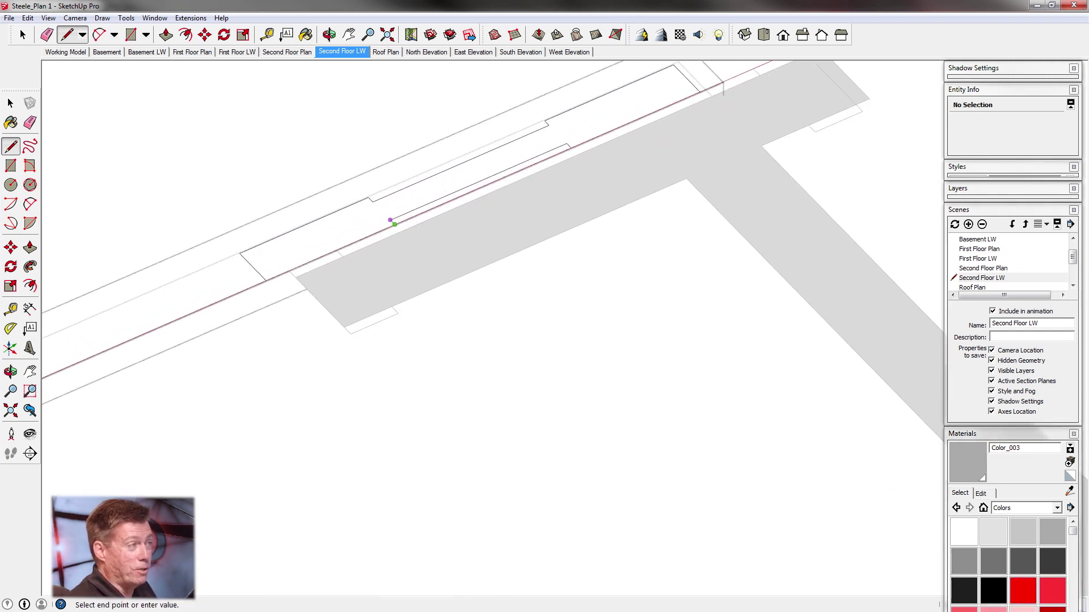
# Open the nested surface-slide component of the barn door for editing and leave it again
pyautogui.rightClick(377, 218)
pyautogui.click(424, 224)
pyautogui.scroll(3, 417, 216)
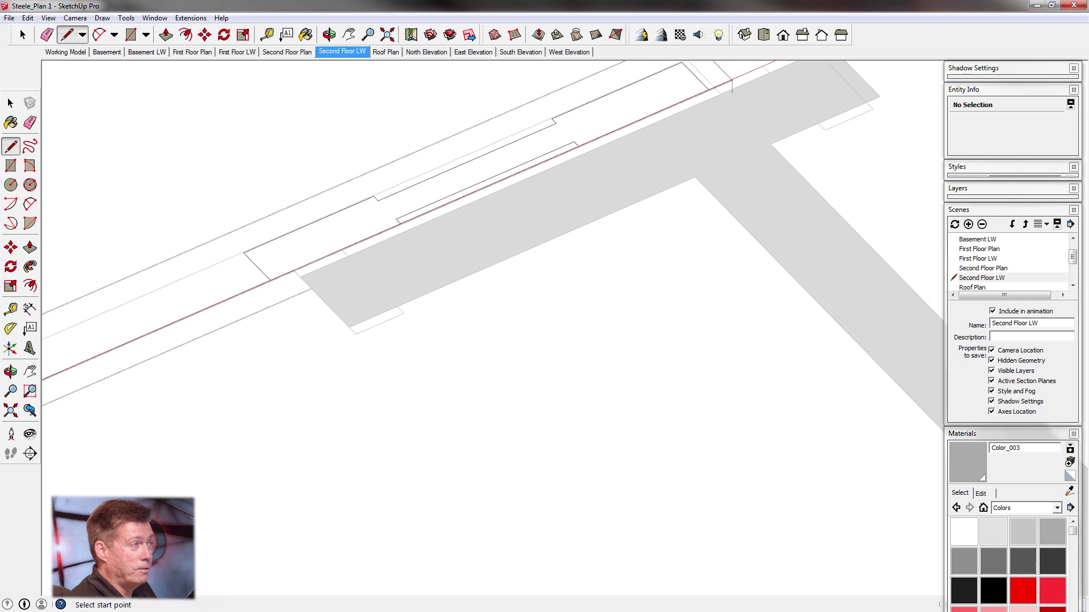
pyautogui.rightClick(417, 216)
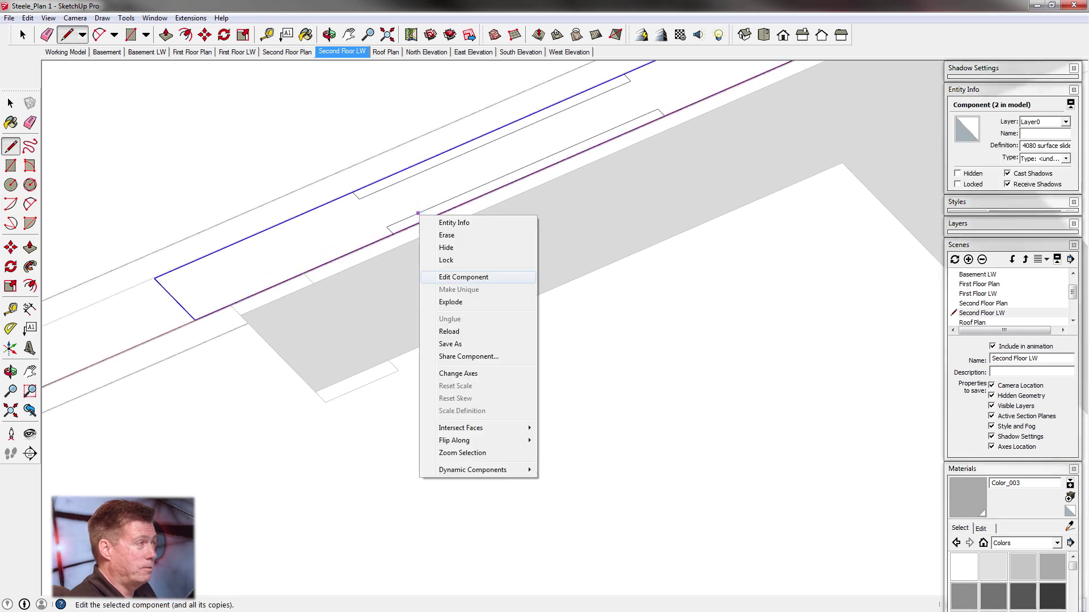
pyautogui.click(463, 277)
pyautogui.press('space')
pyautogui.scroll(-2, 411, 196)
pyautogui.click(336, 297)
pyautogui.scroll(9, 335, 301)
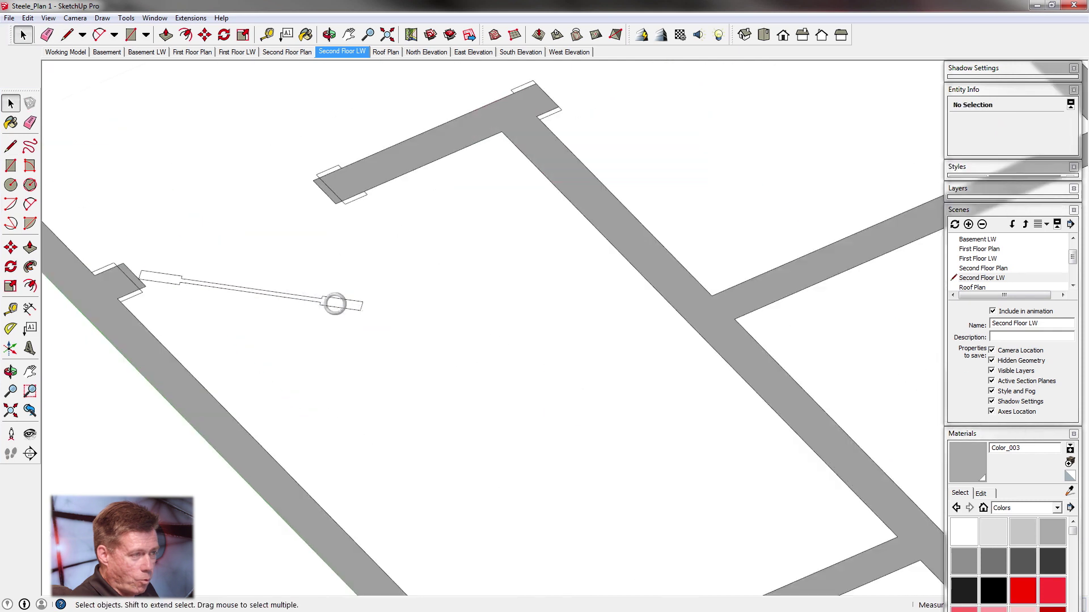
# Edit the hinged door at the outer wall and draw a line across its leaf end to fill the leaf with a face
pyautogui.rightClick(337, 307)
pyautogui.click(367, 377)
pyautogui.rightClick(336, 307)
pyautogui.click(379, 368)
pyautogui.rightClick(361, 307)
pyautogui.click(379, 314)
pyautogui.press('l')
pyautogui.scroll(2, 376, 310)
pyautogui.click(382, 285)
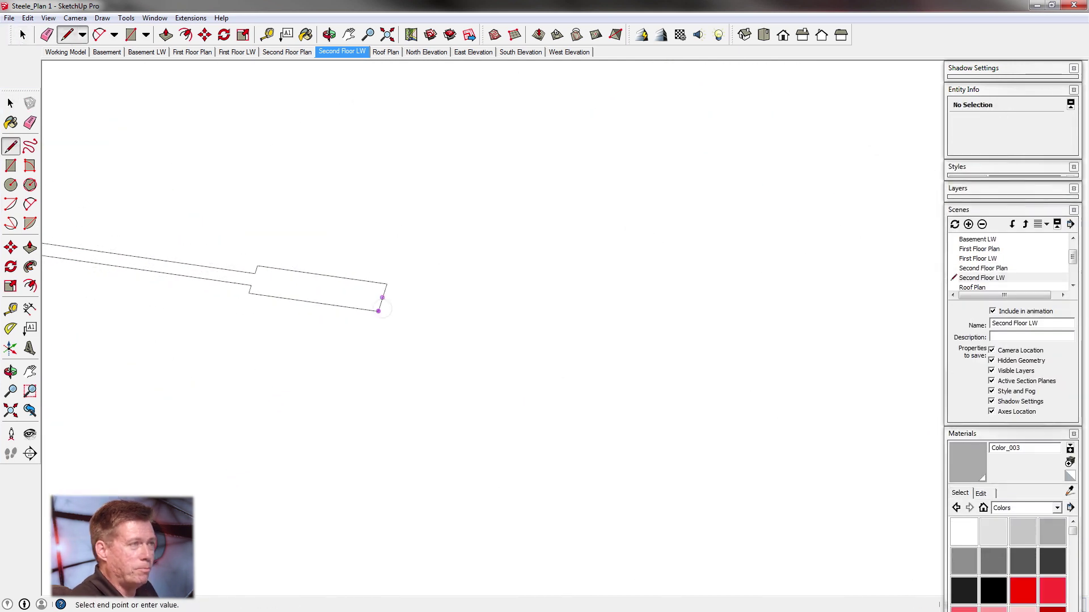
pyautogui.rightClick(363, 315)
pyautogui.click(388, 376)
pyautogui.press('space')
pyautogui.scroll(-3, 413, 341)
# Open the 2680 interior door component for editing, leave it, and select all of the second-floor linework
pyautogui.rightClick(404, 245)
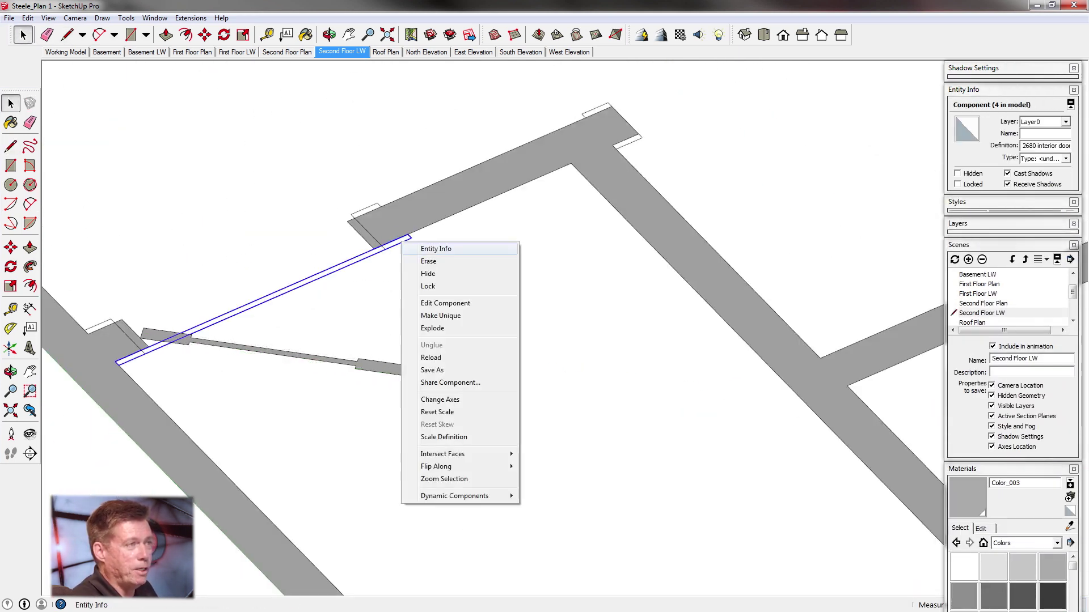
pyautogui.click(445, 302)
pyautogui.scroll(-3, 380, 298)
pyautogui.click(318, 332)
pyautogui.click(425, 257)
pyautogui.click(312, 301)
pyautogui.scroll(-7, 312, 290)
pyautogui.moveTo(312, 291); pyautogui.dragTo(272, 266, button='middle')
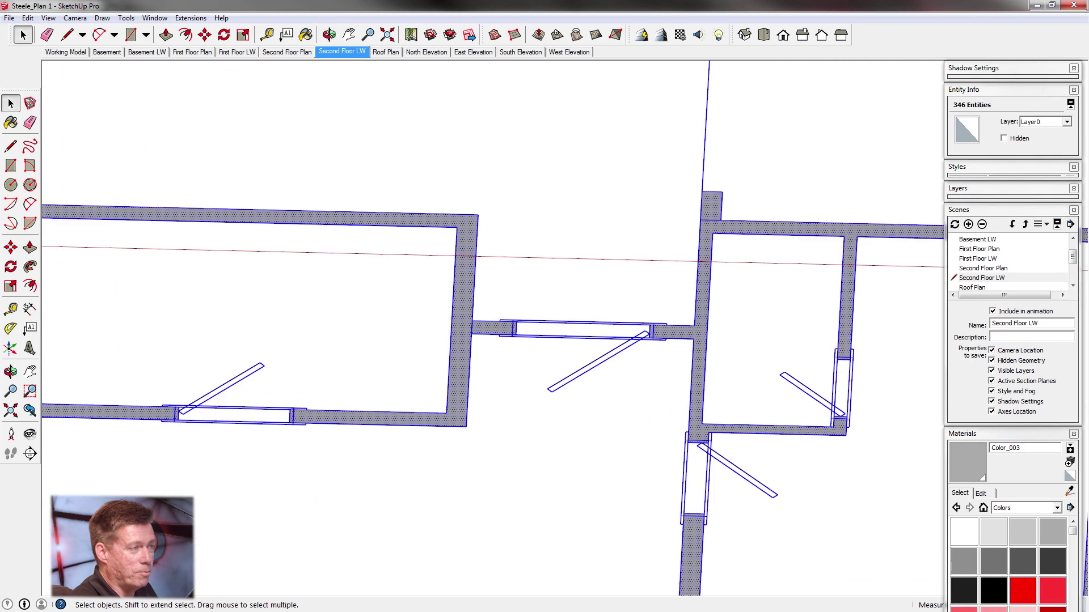
pyautogui.rightClick(629, 345)
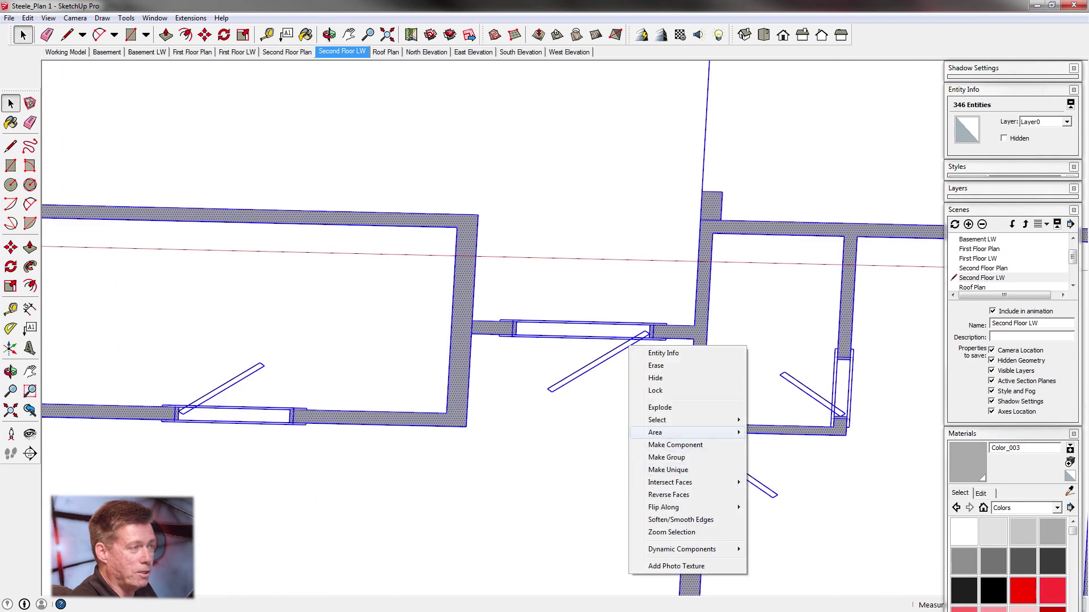
pyautogui.press('Escape')
# Draw lines across the jamb trim on both sides of the doorway in the short cross wall to fill the trim strips
pyautogui.click(659, 339)
pyautogui.scroll(7, 656, 339)
pyautogui.press('l')
pyautogui.click(631, 289)
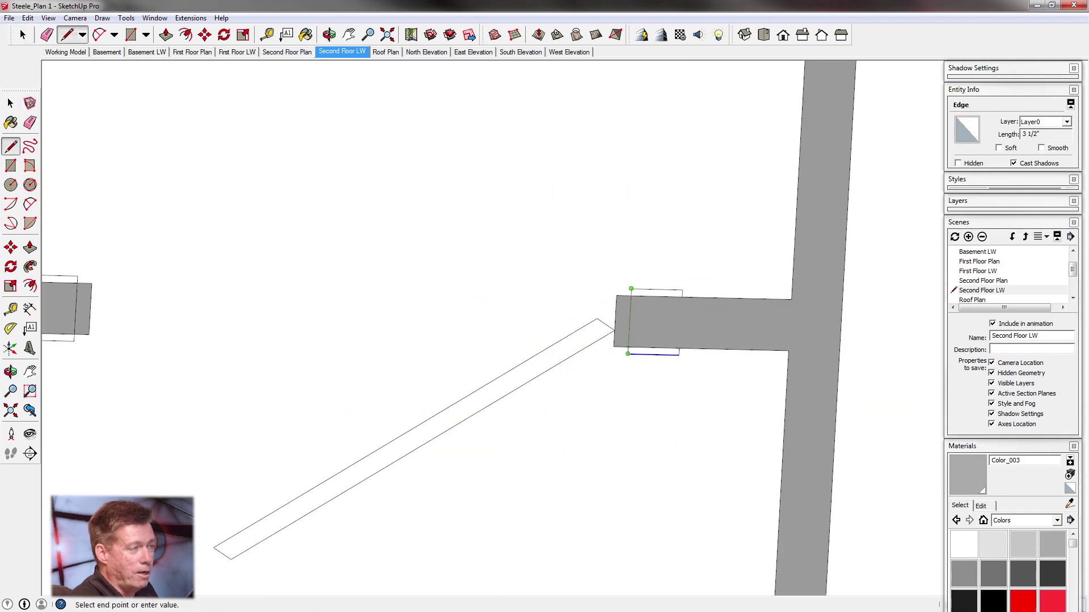
pyautogui.click(628, 354)
pyautogui.scroll(-3, 628, 352)
pyautogui.scroll(3, 321, 323)
pyautogui.click(323, 295)
pyautogui.click(320, 357)
pyautogui.scroll(-3, 319, 357)
pyautogui.scroll(1, 412, 426)
# Trace the trim edges at both jambs of the next doorway to fill their strips with faces
pyautogui.click(437, 426)
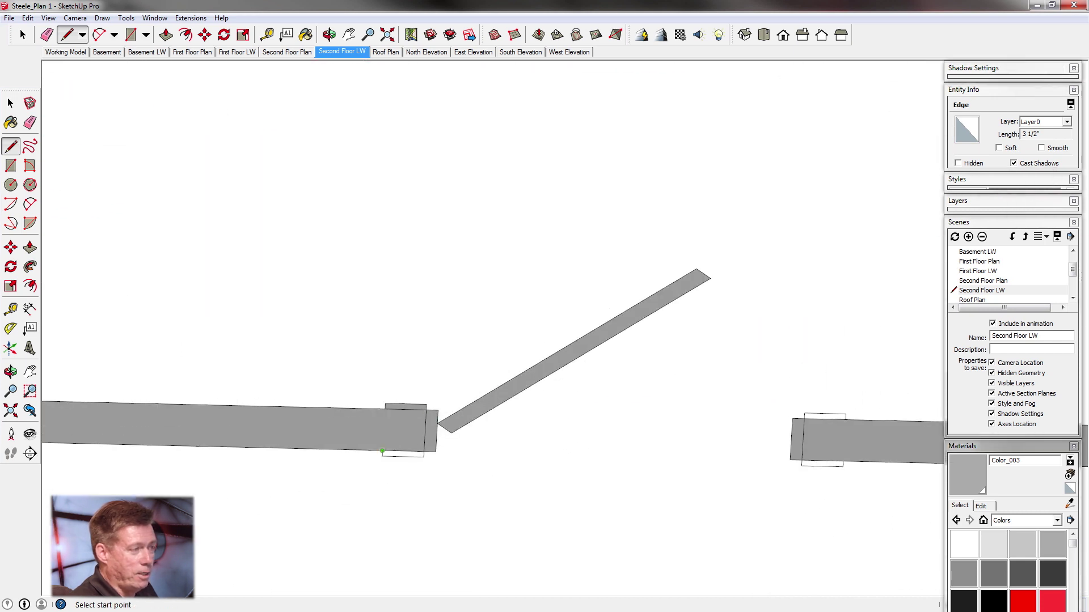
pyautogui.click(422, 457)
pyautogui.scroll(1, 822, 431)
pyautogui.click(801, 417)
pyautogui.click(851, 418)
# Draw lines across the jamb trim at the end of the corner wall beside the hinged door to fill its strips
pyautogui.scroll(-5, 842, 431)
pyautogui.scroll(5, 520, 226)
pyautogui.click(520, 226)
pyautogui.click(537, 240)
pyautogui.scroll(2, 562, 190)
pyautogui.click(559, 189)
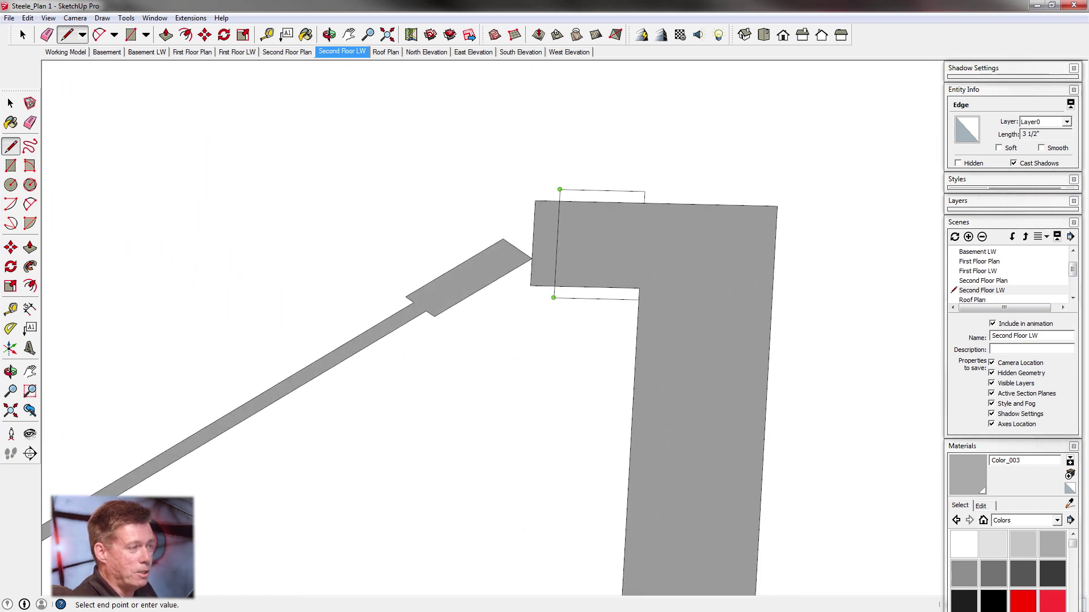
pyautogui.click(554, 296)
pyautogui.click(341, 284)
# Draw a line along the trim at the T-shaped partition's end to fill its strip with a face
pyautogui.scroll(-5, 652, 348)
pyautogui.scroll(5, 294, 335)
pyautogui.click(303, 289)
pyautogui.click(359, 290)
pyautogui.scroll(-5, 696, 317)
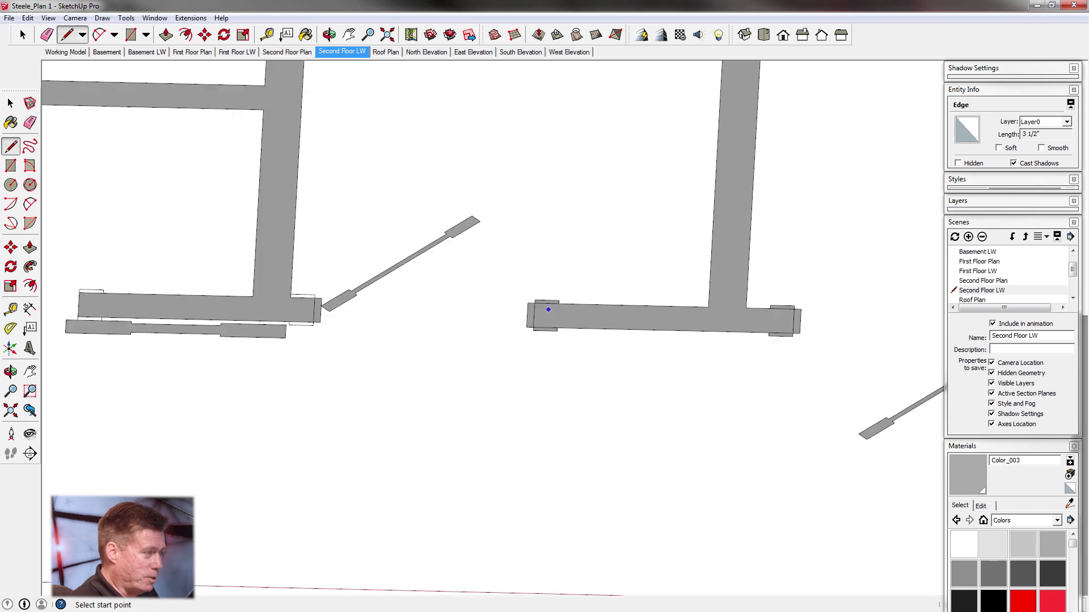
# Trace the trim edges at both ends of the wall behind the lower barn door to fill the strips with faces
pyautogui.scroll(5, 266, 288)
pyautogui.click(324, 305)
pyautogui.scroll(-3, 320, 361)
pyautogui.scroll(3, 68, 346)
pyautogui.click(68, 308)
pyautogui.click(126, 309)
# Draw a line along the trim of the short wall stub on the outer wall to fill its strip with a face
pyautogui.scroll(-4, 554, 333)
pyautogui.scroll(5, 306, 337)
pyautogui.click(309, 337)
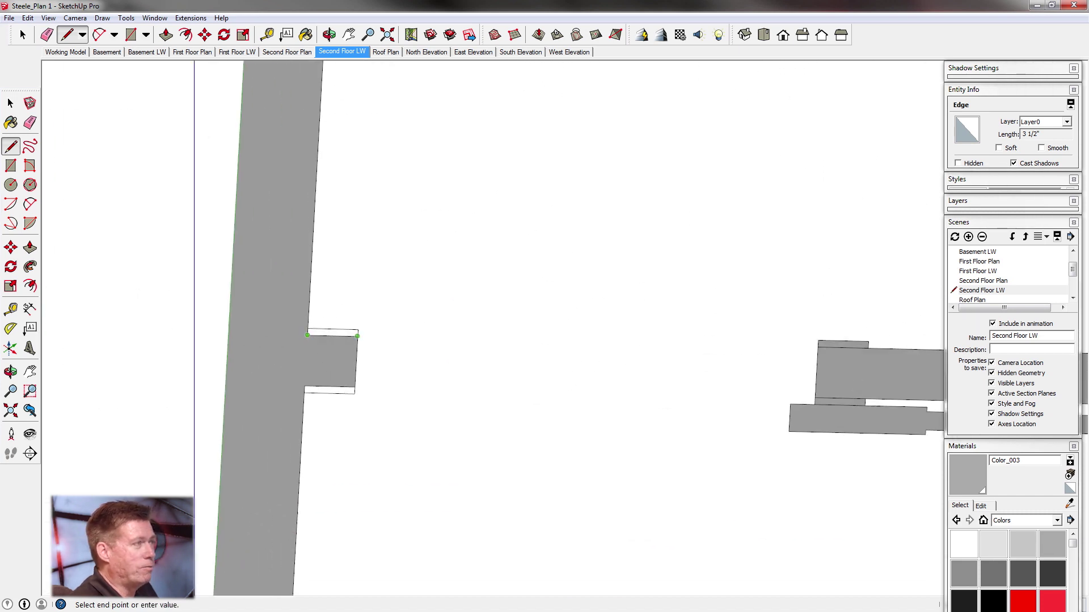
pyautogui.click(357, 337)
# Draw lines along both wall faces at the L-shaped wall's ends, facing the upper barn door, to fill the trim strips
pyautogui.scroll(-4, 301, 387)
pyautogui.scroll(6, 397, 187)
pyautogui.click(250, 175)
pyautogui.click(288, 176)
pyautogui.click(568, 182)
pyautogui.click(603, 183)
pyautogui.click(600, 219)
pyautogui.click(565, 218)
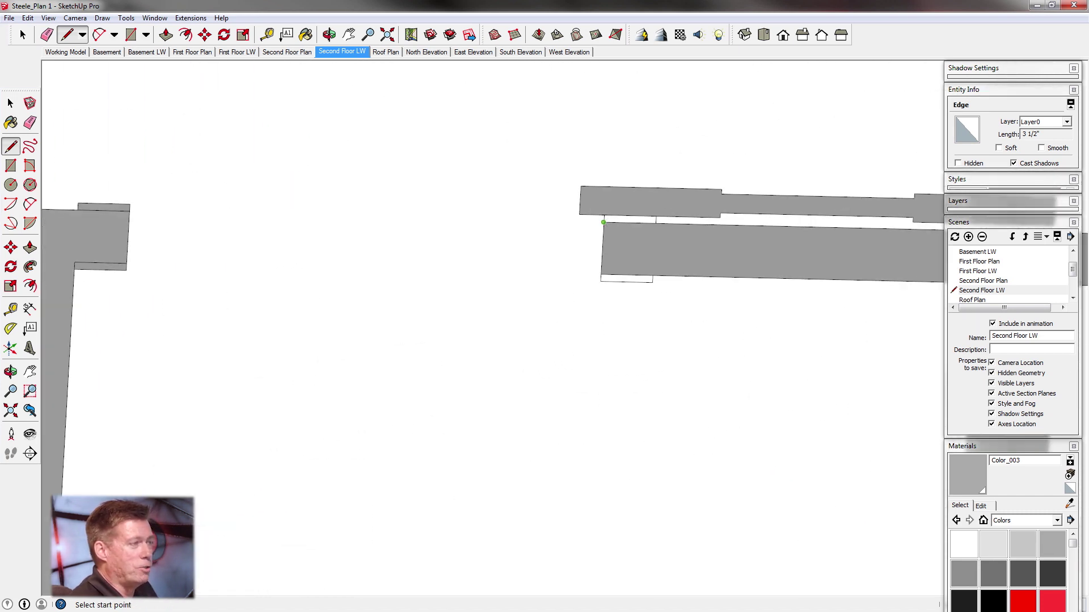
# Draw lines along the trim edges at the wall ends beside the barn door to fill their strips with faces
pyautogui.click(653, 276)
pyautogui.scroll(-5, 652, 275)
pyautogui.scroll(5, 716, 269)
pyautogui.click(700, 316)
pyautogui.click(754, 318)
# Draw lines across the trim at the cross-shaped junction's stub and the neighbouring wall end to fill the strips with faces
pyautogui.scroll(-5, 753, 318)
pyautogui.scroll(5, 805, 315)
pyautogui.click(625, 315)
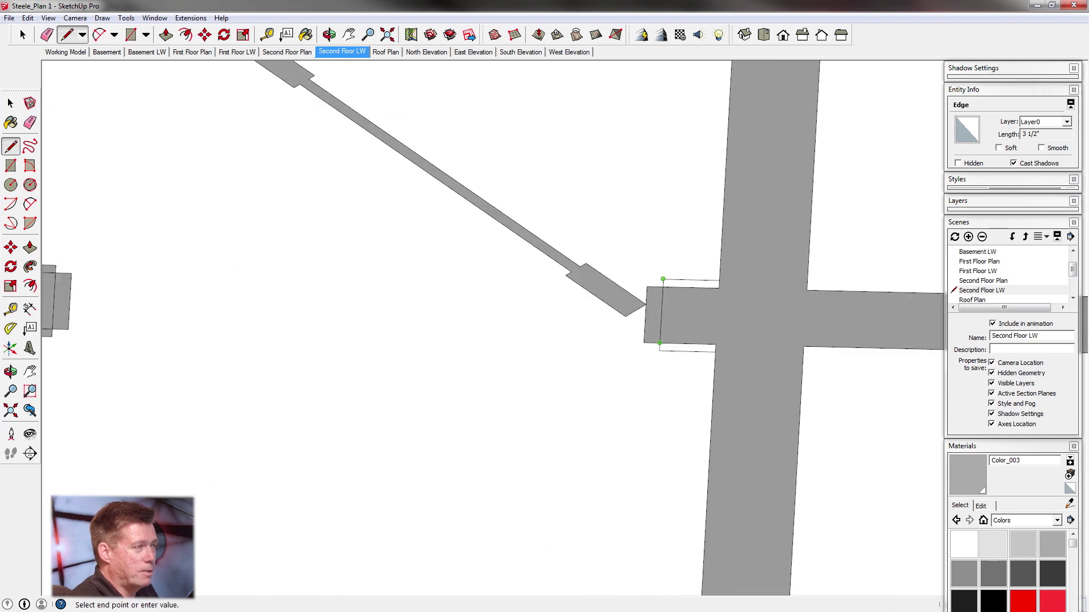
pyautogui.scroll(-5, 597, 257)
pyautogui.scroll(7, 625, 346)
pyautogui.click(585, 241)
pyautogui.click(712, 243)
# Draw lines across the trim at the two wall corners where the angled door leaves hinge to fill the strips
pyautogui.scroll(-1, 649, 249)
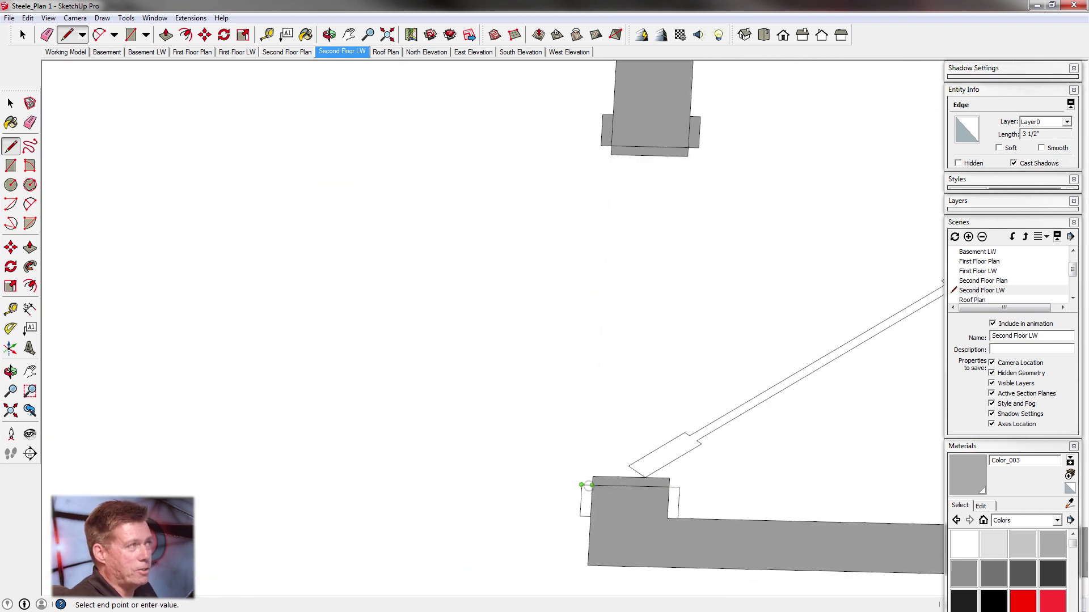
pyautogui.click(581, 486)
pyautogui.click(681, 488)
pyautogui.scroll(1, 628, 467)
pyautogui.scroll(-8, 627, 142)
pyautogui.scroll(6, 610, 429)
pyautogui.click(609, 431)
pyautogui.click(680, 433)
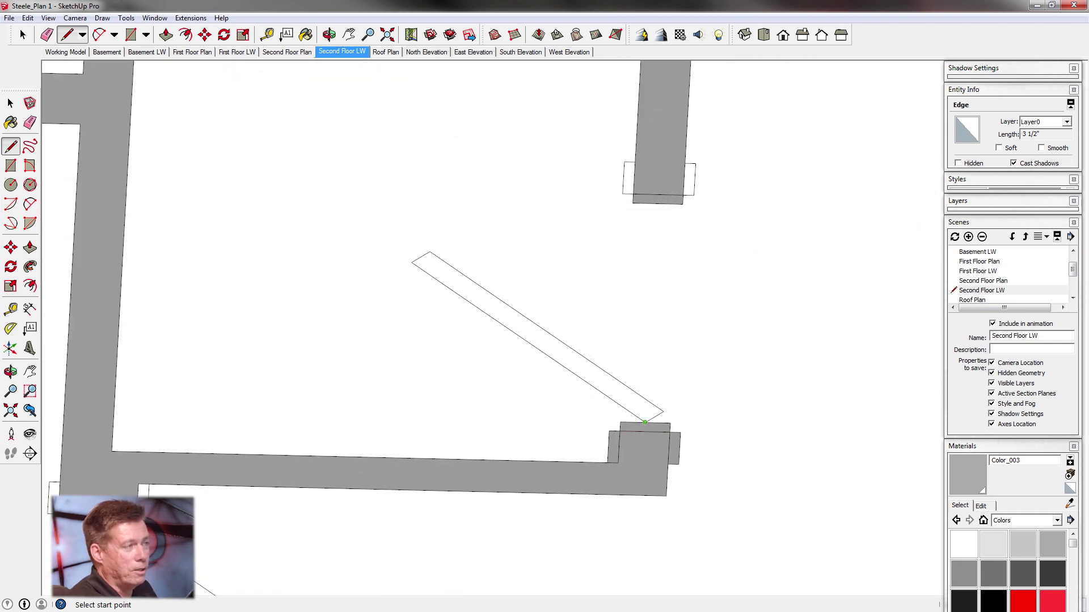
# Retrace the hinged end of the plain door leaf and draw a line across the opposite wall end's trim to fill both with faces
pyautogui.click(646, 422)
pyautogui.click(663, 411)
pyautogui.click(622, 193)
pyautogui.click(694, 196)
# Draw a line across the next wall junction's trim and retrace the adjacent door leaf's hinged end to fill them with faces
pyautogui.scroll(-5, 694, 195)
pyautogui.scroll(6, 498, 283)
pyautogui.click(455, 333)
pyautogui.click(566, 336)
pyautogui.click(506, 358)
pyautogui.click(523, 347)
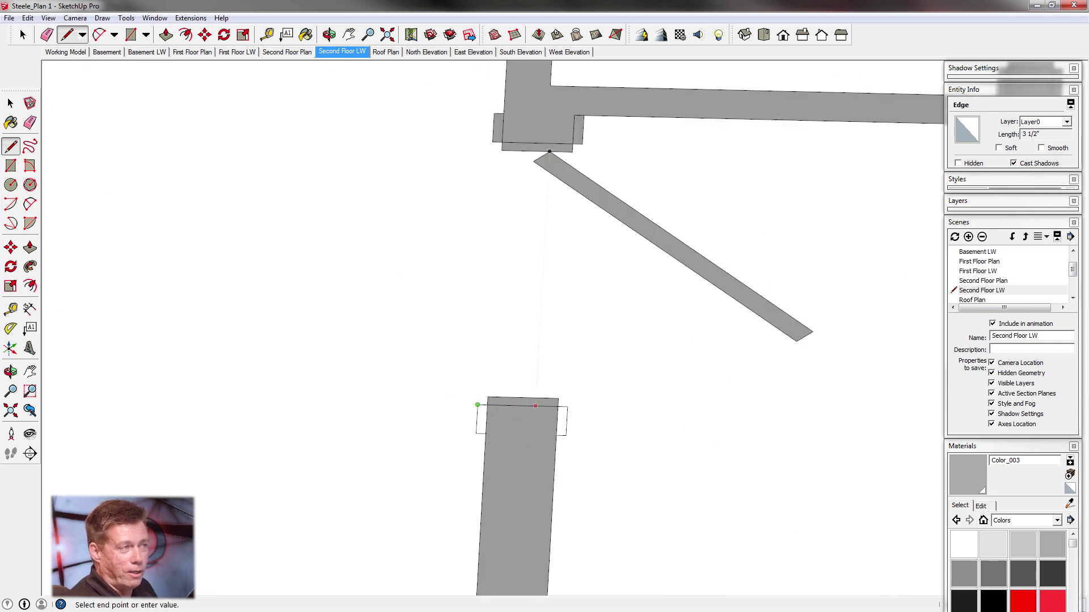
# Examine the finished slice in 3D and the section lines along the second-floor exterior walls in the Working Model scene
pyautogui.scroll(-1, 578, 369)
pyautogui.moveTo(578, 368); pyautogui.dragTo(348, 34, button='middle')
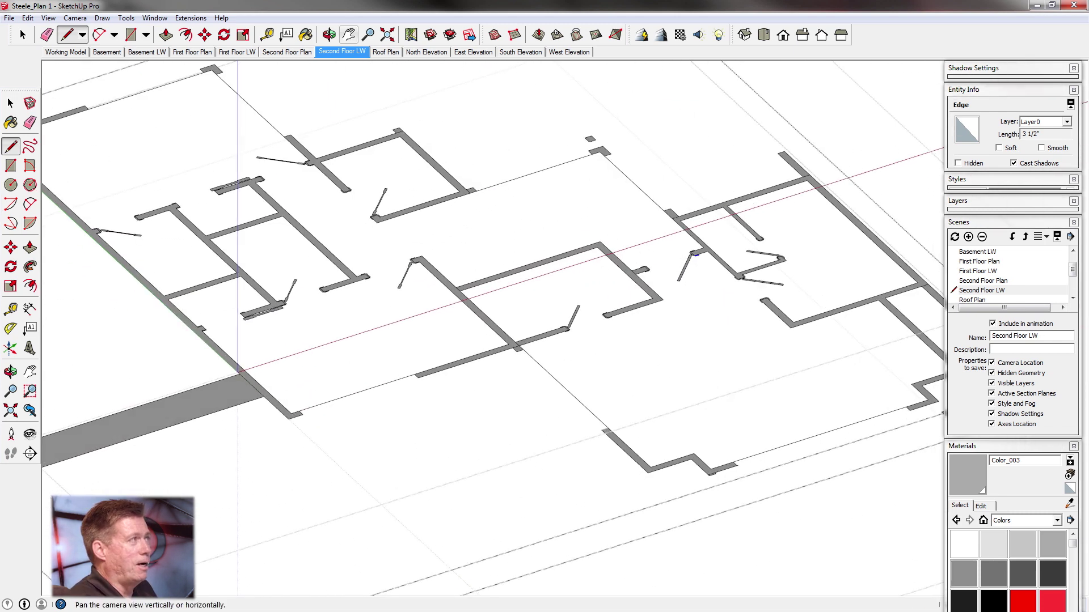
pyautogui.click(66, 52)
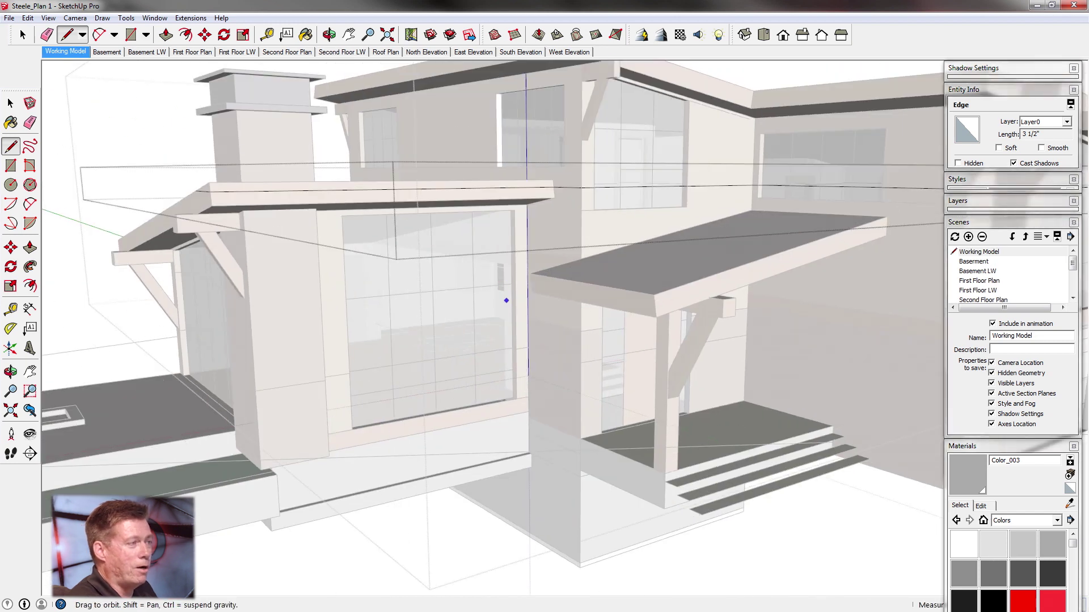
pyautogui.moveTo(506, 301); pyautogui.dragTo(525, 450, button='middle')
pyautogui.scroll(10, 706, 275)
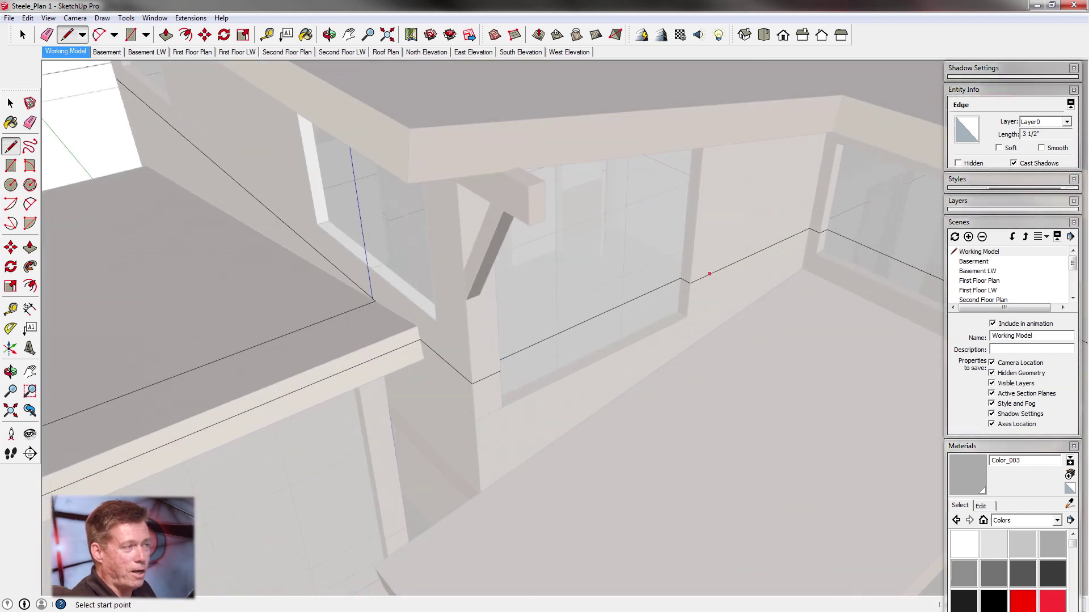
pyautogui.scroll(2, 686, 285)
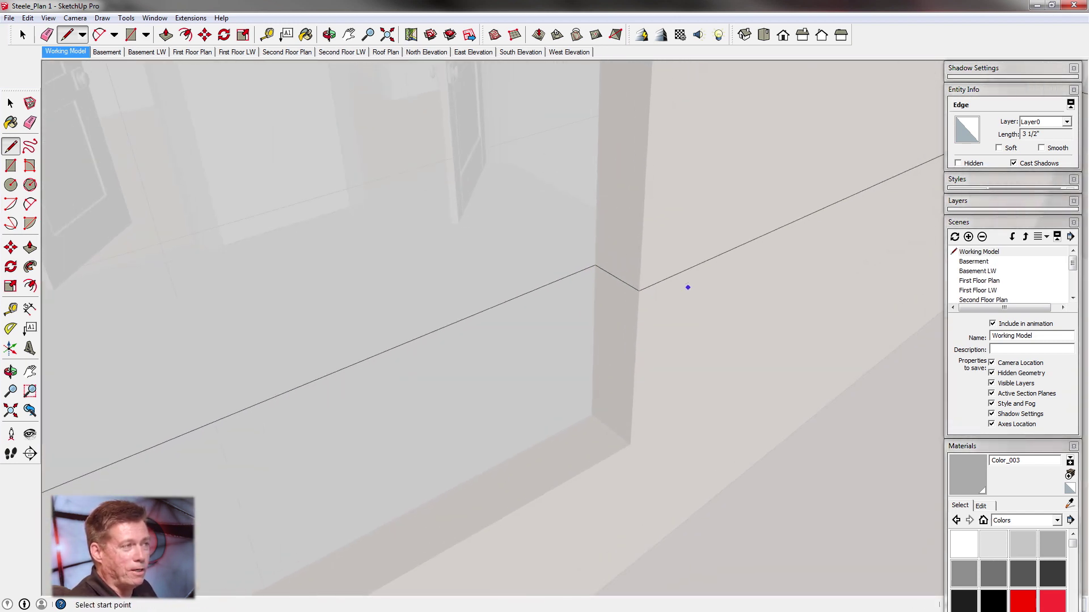
pyautogui.scroll(-4, 491, 332)
pyautogui.moveTo(537, 298); pyautogui.dragTo(485, 305, button='middle')
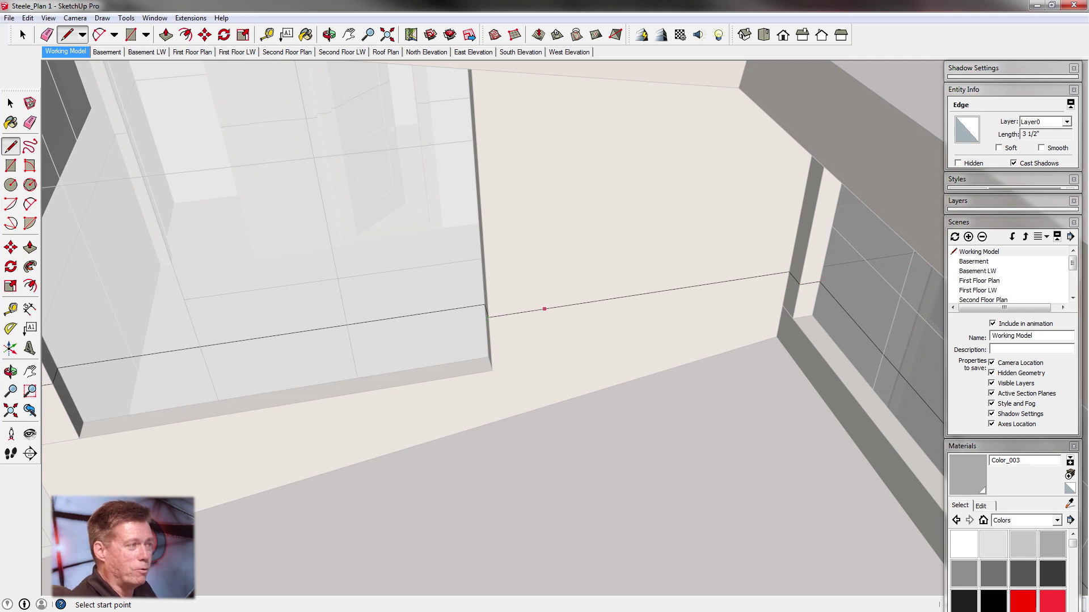
pyautogui.moveTo(484, 305); pyautogui.dragTo(558, 292, button='middle')
pyautogui.scroll(-3, 425, 277)
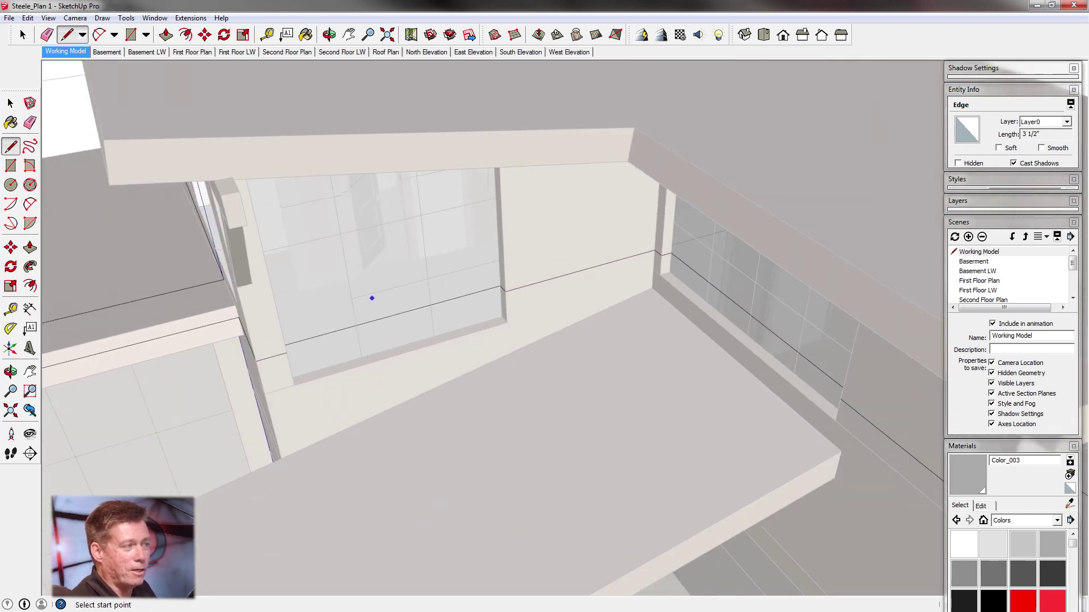
pyautogui.moveTo(372, 299); pyautogui.dragTo(431, 292, button='middle')
pyautogui.scroll(-6, 532, 281)
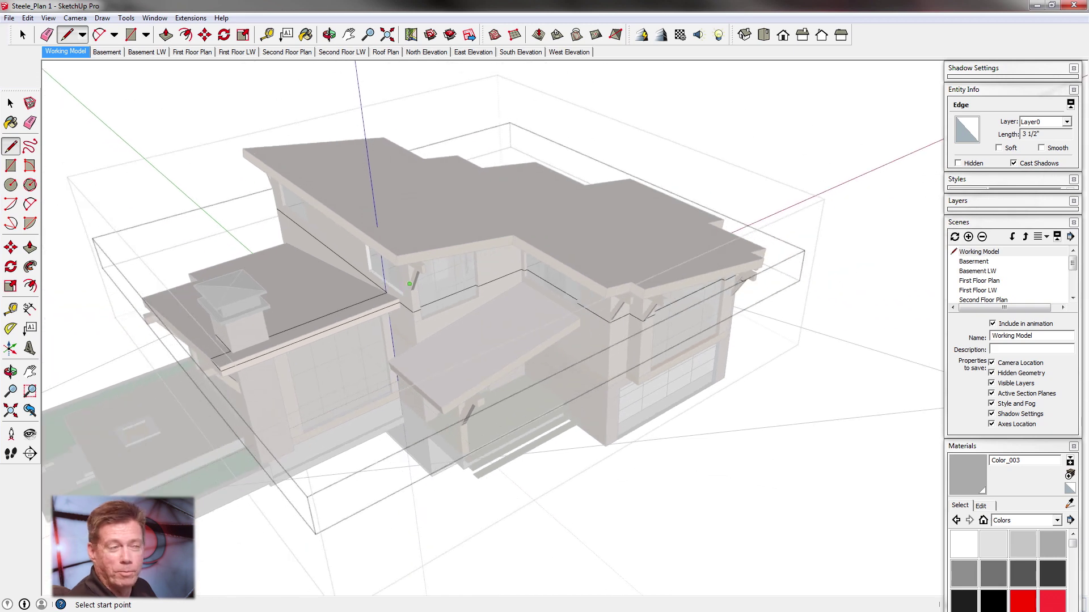
pyautogui.moveTo(616, 311); pyautogui.dragTo(645, 227, button='middle')
pyautogui.scroll(3, 632, 340)
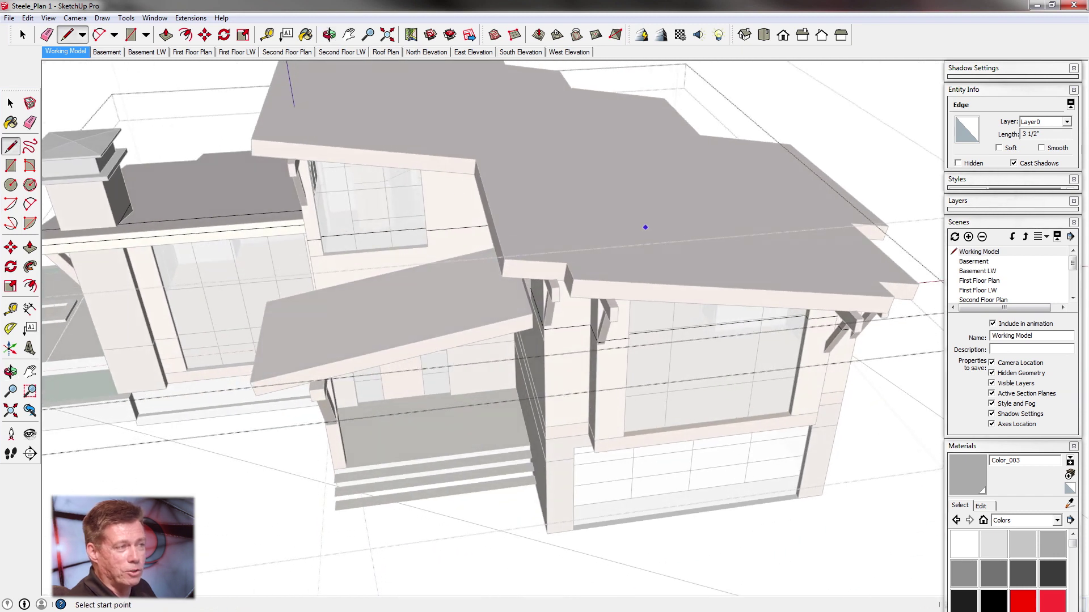
# Close the linework group and the second-floor group that contains it
pyautogui.press('space')
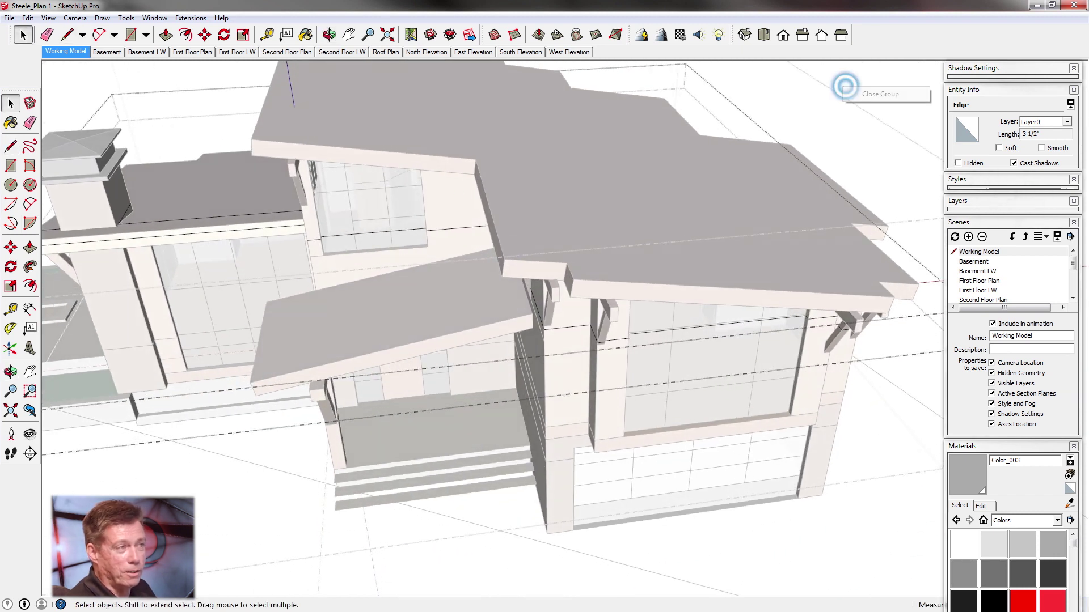
pyautogui.click(880, 94)
pyautogui.rightClick(894, 97)
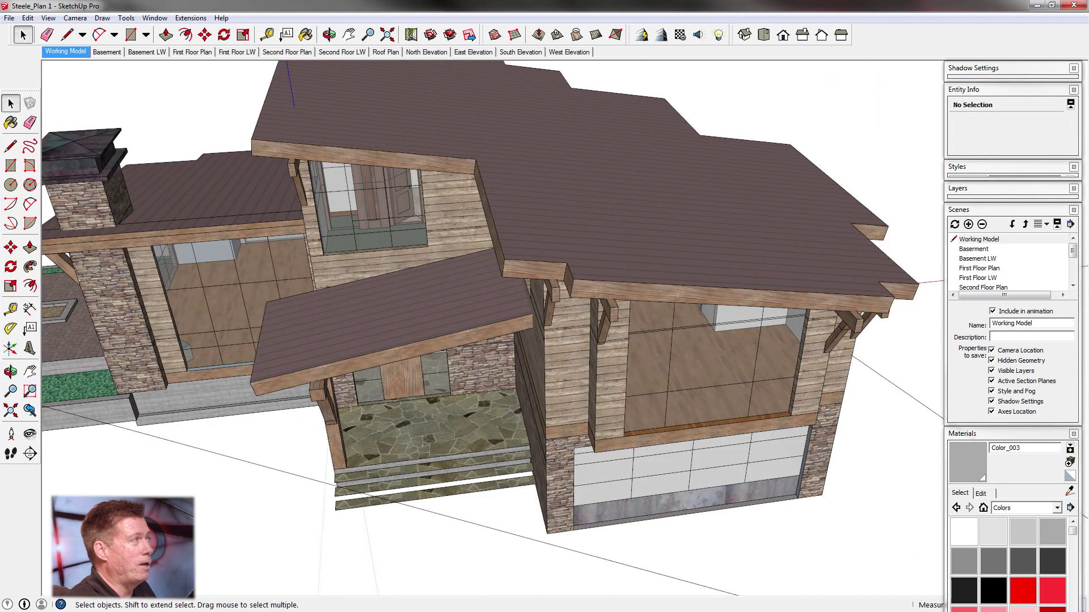
# Review the linework plans in the Second Floor LW, First Floor LW and Basement LW scenes, finishing on Second Floor LW
pyautogui.click(341, 52)
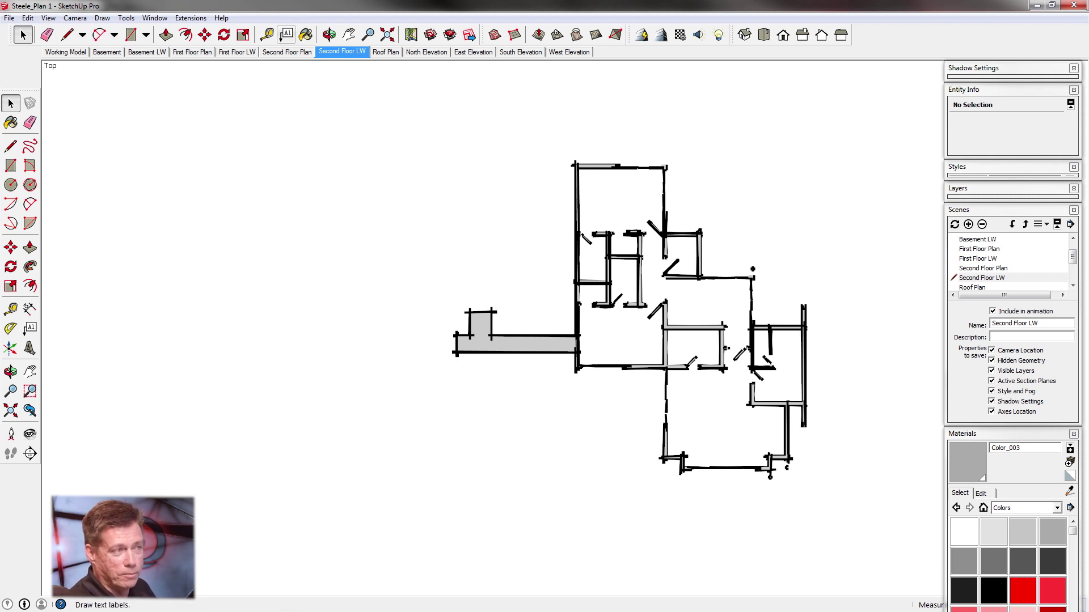
pyautogui.click(236, 52)
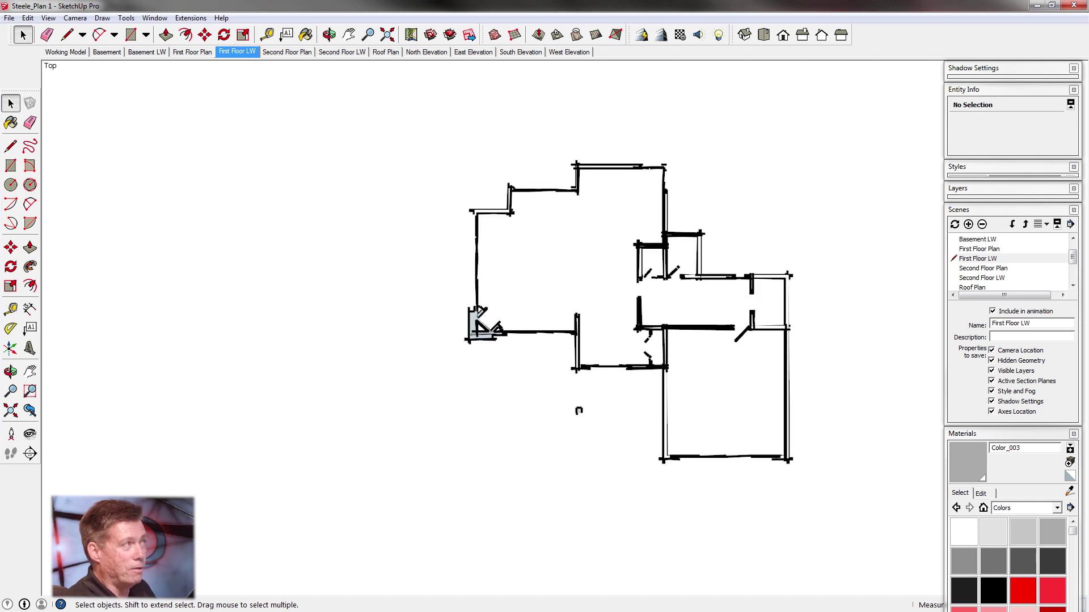
pyautogui.click(147, 52)
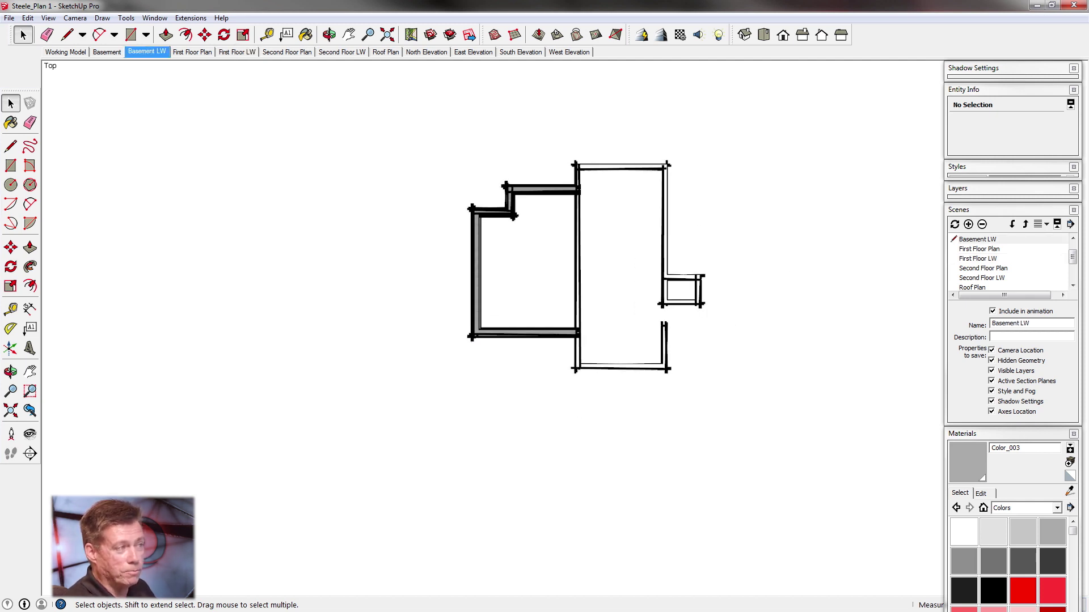
pyautogui.click(341, 52)
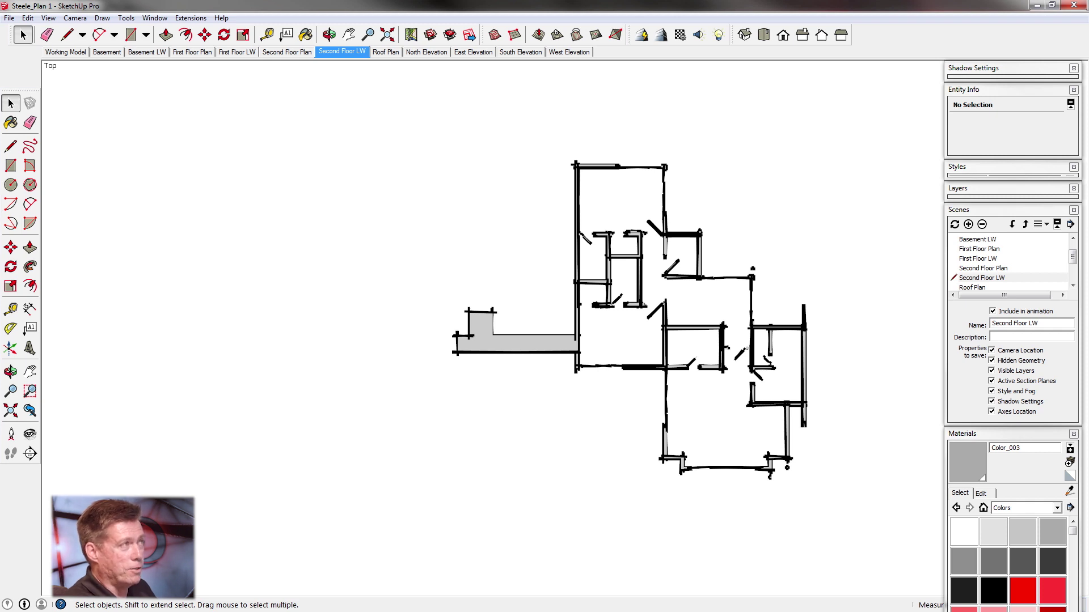
# Open the second-floor group in the Working Model scene, select a nested group to inspect the structure, and close the group
pyautogui.click(65, 51)
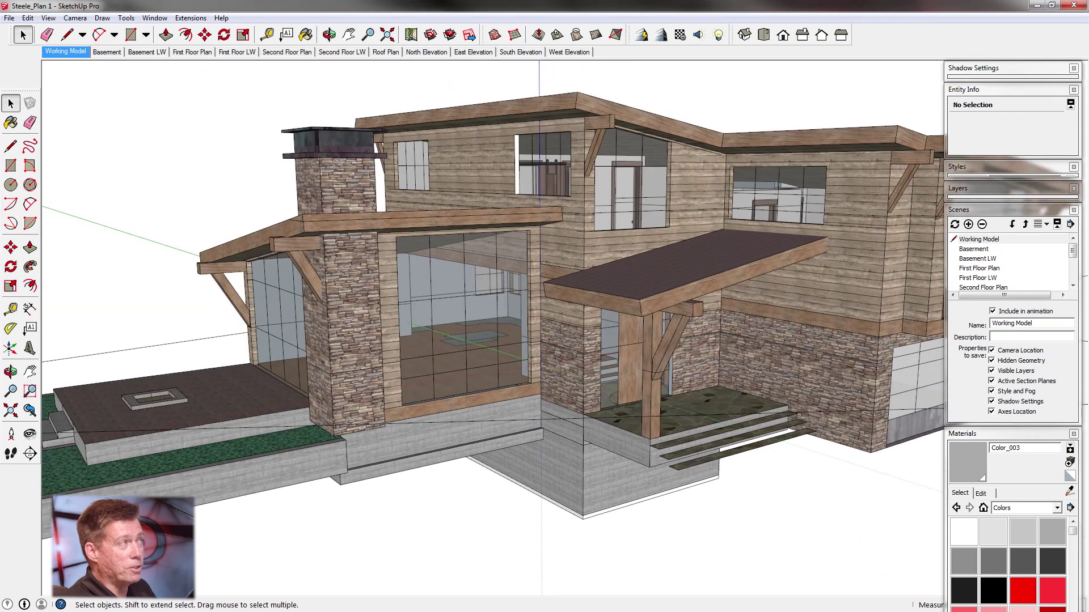
pyautogui.scroll(2, 595, 226)
pyautogui.click(589, 233)
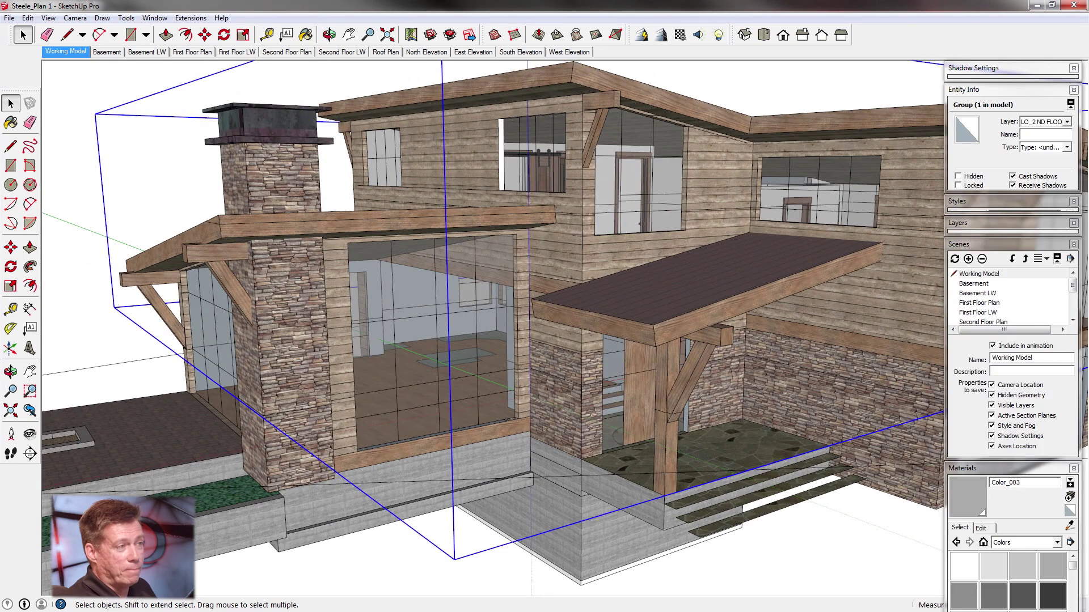
pyautogui.rightClick(689, 194)
pyautogui.click(725, 266)
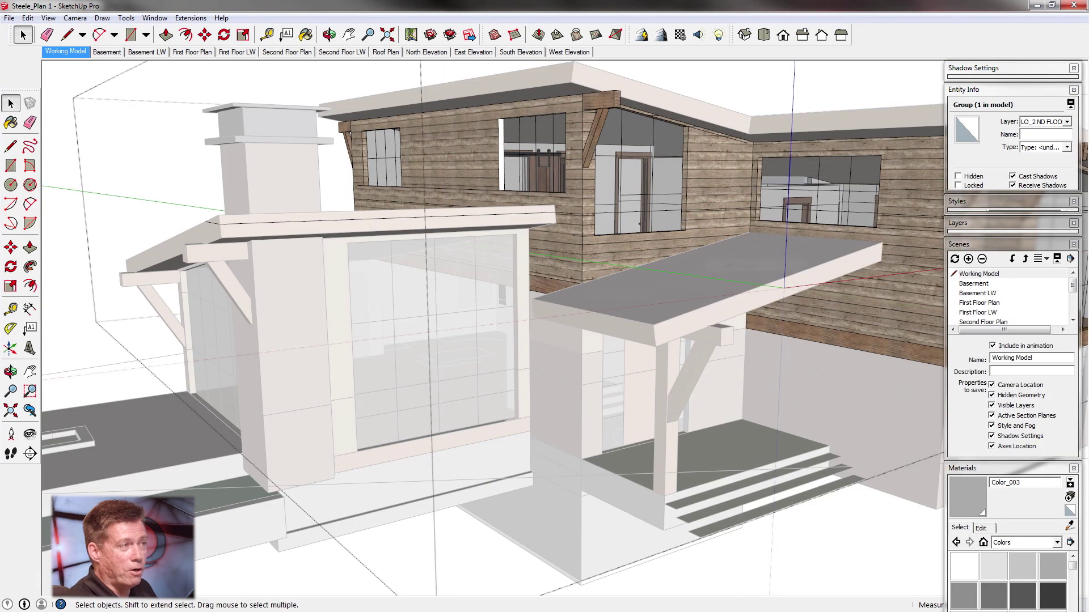
pyautogui.click(705, 208)
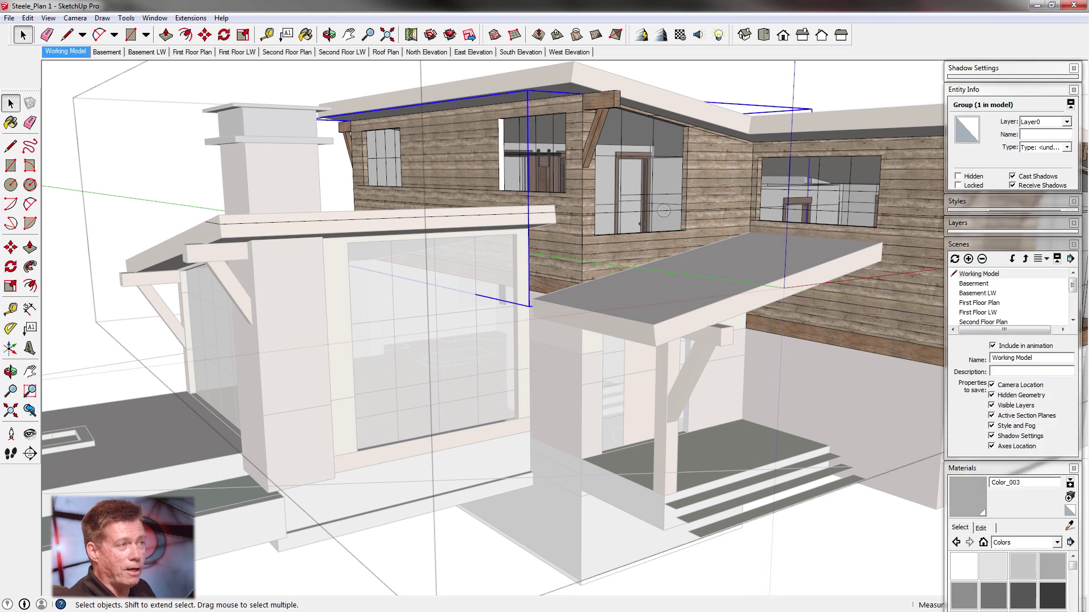
pyautogui.scroll(-5, 487, 242)
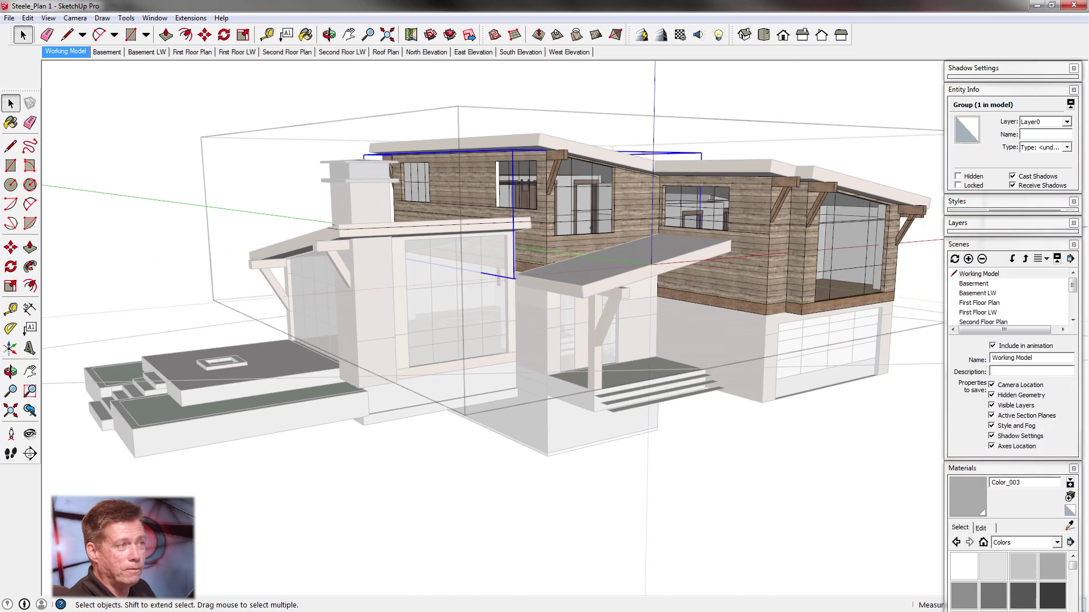
pyautogui.scroll(-1, 535, 148)
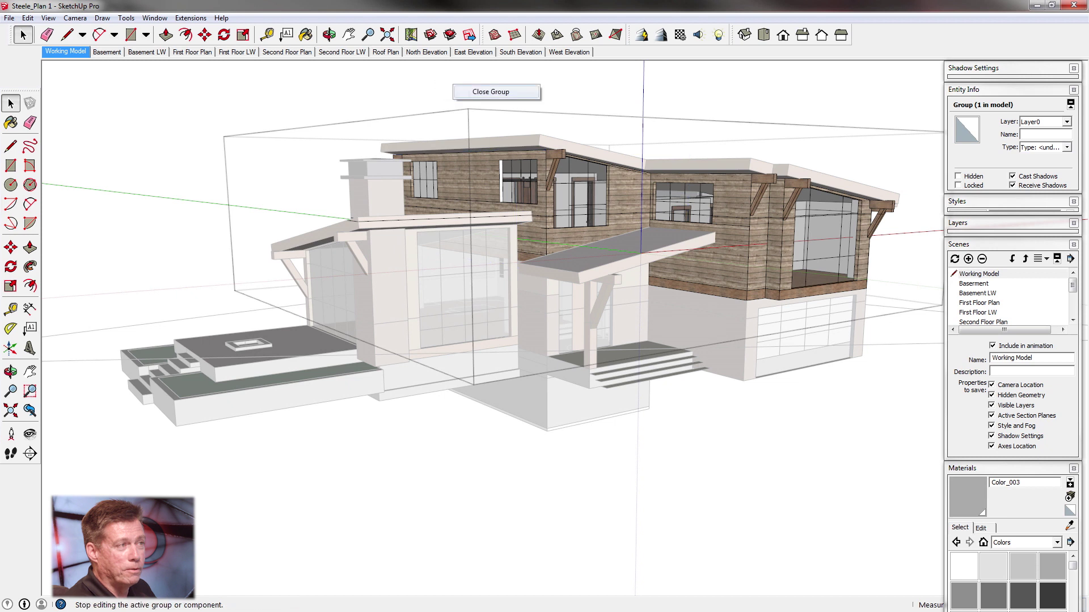
pyautogui.click(457, 85)
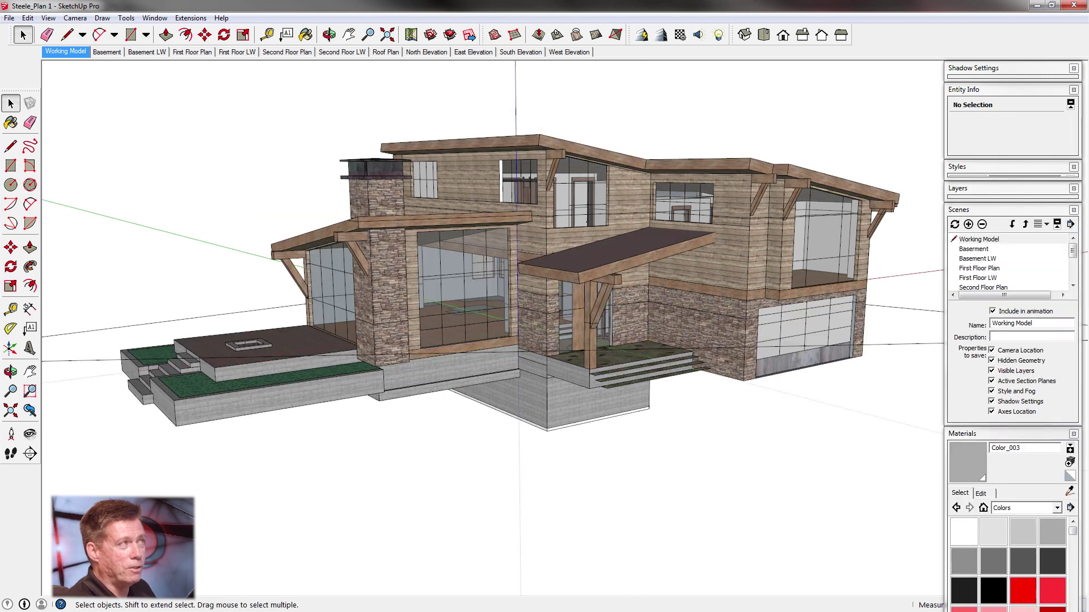
# Open the second-floor group and its nested SP_LW linework group for editing in the Second Floor LW scene
pyautogui.click(342, 52)
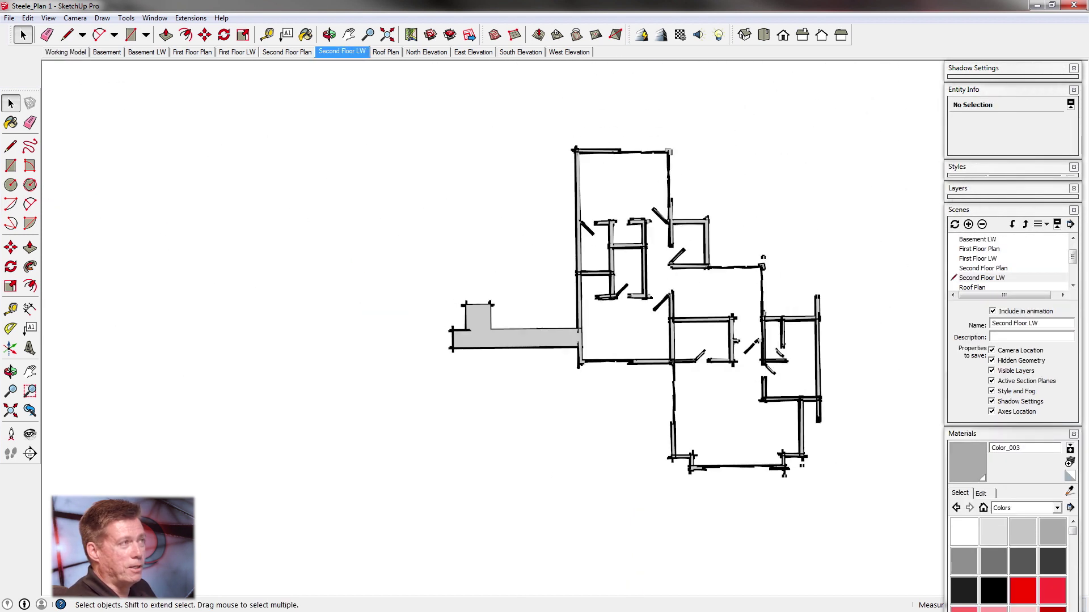
pyautogui.rightClick(567, 330)
pyautogui.click(618, 400)
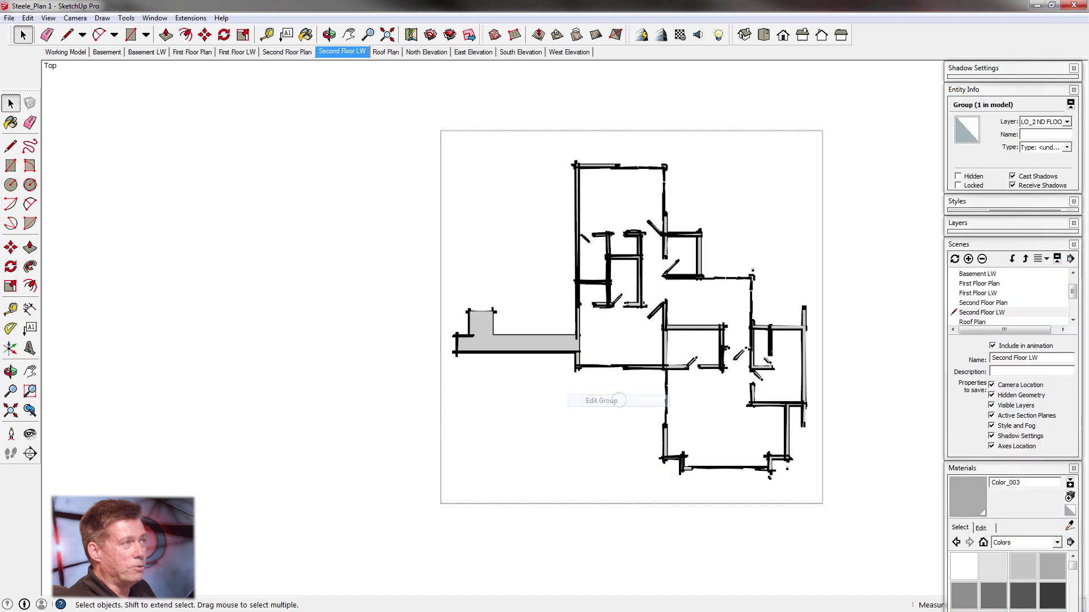
pyautogui.rightClick(568, 339)
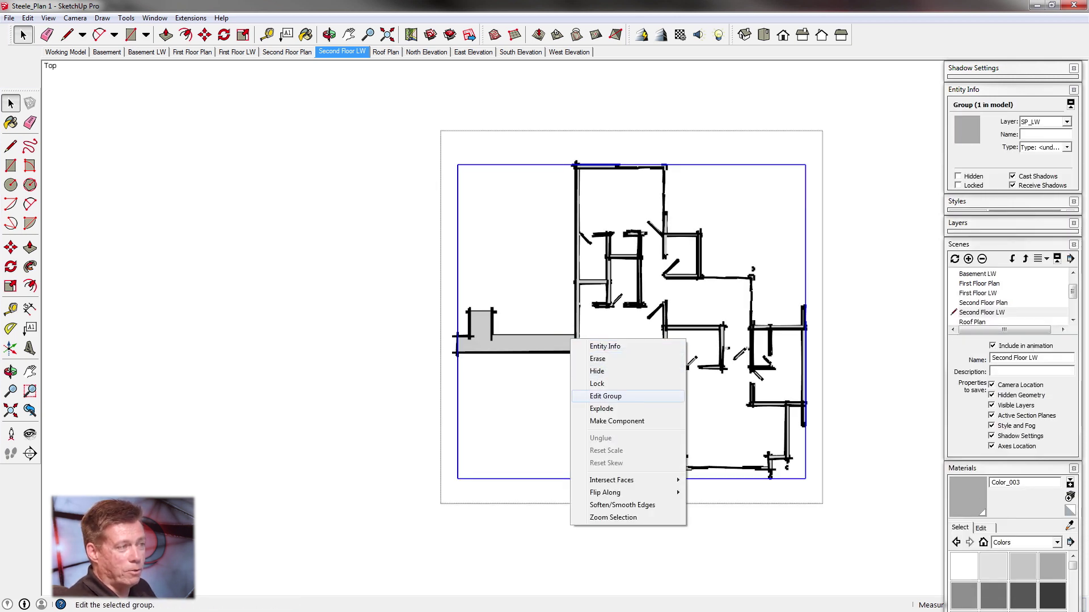
pyautogui.click(628, 397)
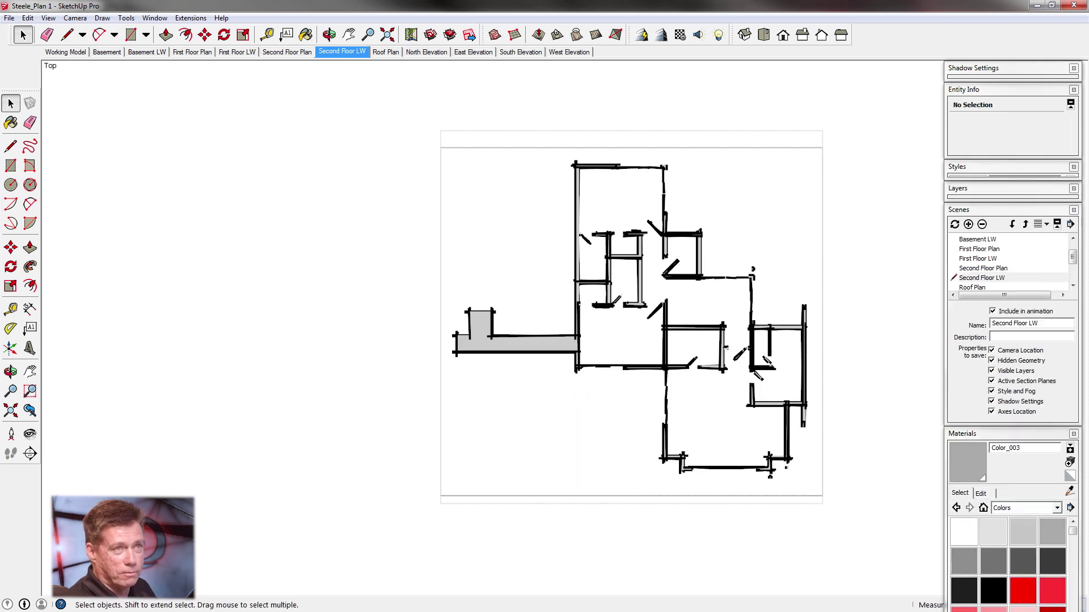
# View the open linework group from below and behind in the Working Model scene and close that nested group
pyautogui.click(64, 52)
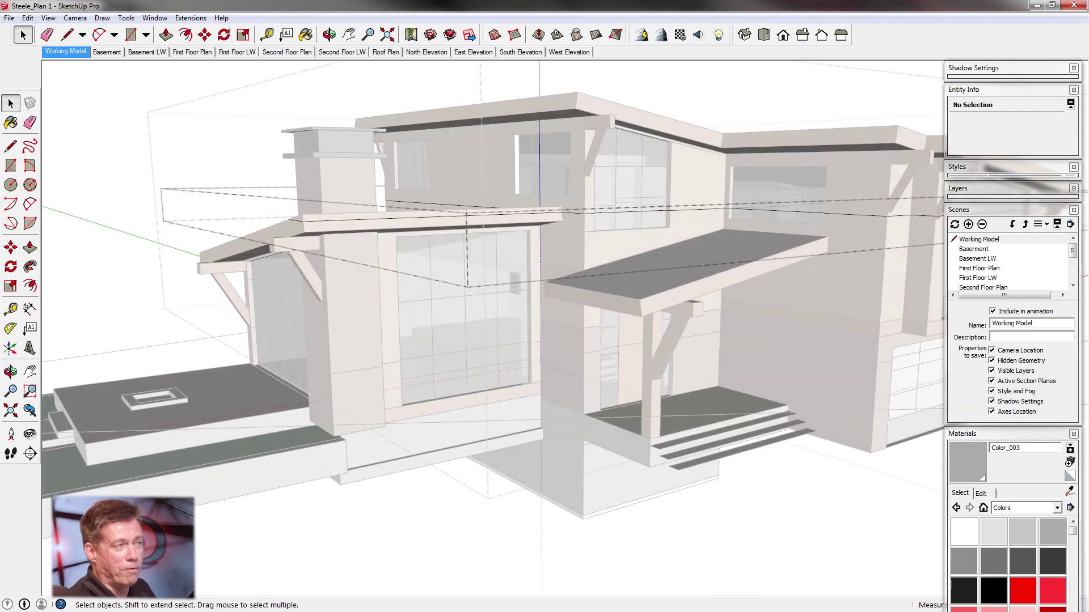
pyautogui.moveTo(465, 318); pyautogui.dragTo(340, 238, button='middle')
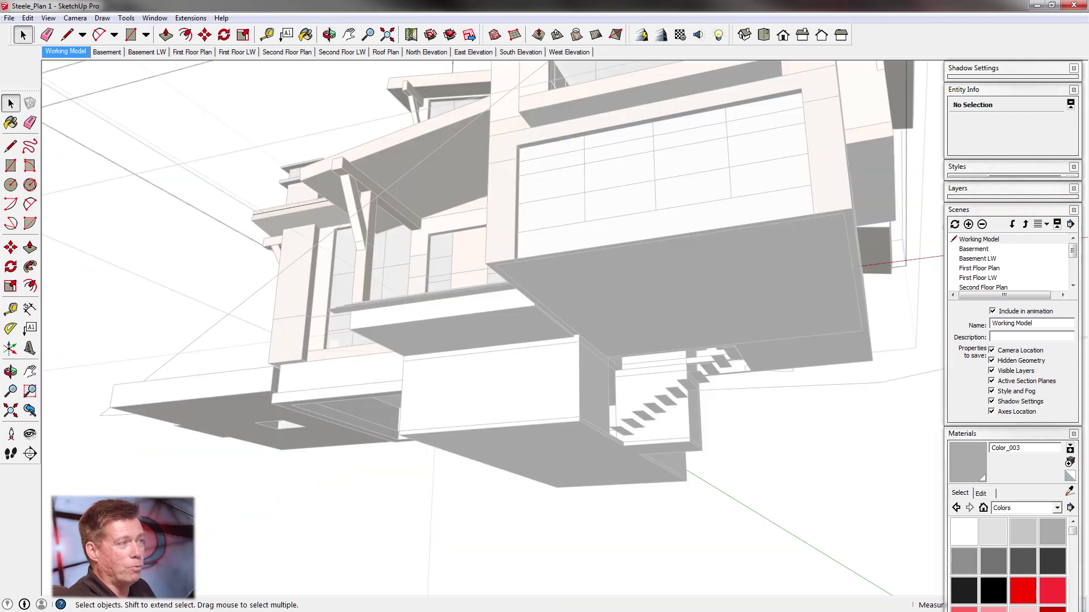
pyautogui.moveTo(443, 431); pyautogui.dragTo(783, 295, button='middle')
pyautogui.scroll(-3, 570, 260)
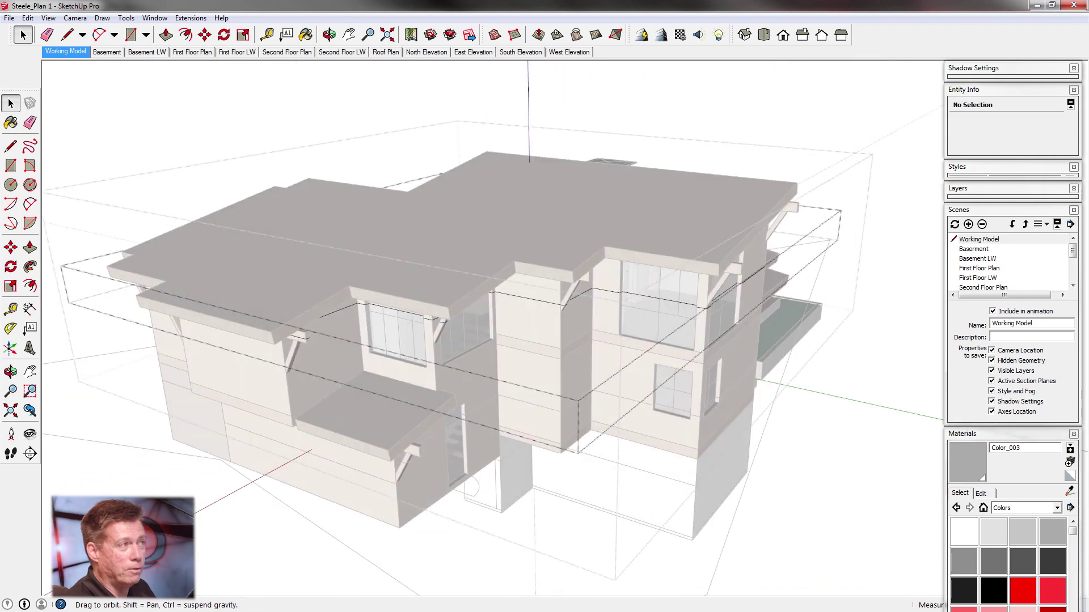
pyautogui.moveTo(431, 295); pyautogui.dragTo(417, 286, button='middle')
pyautogui.rightClick(782, 194)
pyautogui.click(828, 216)
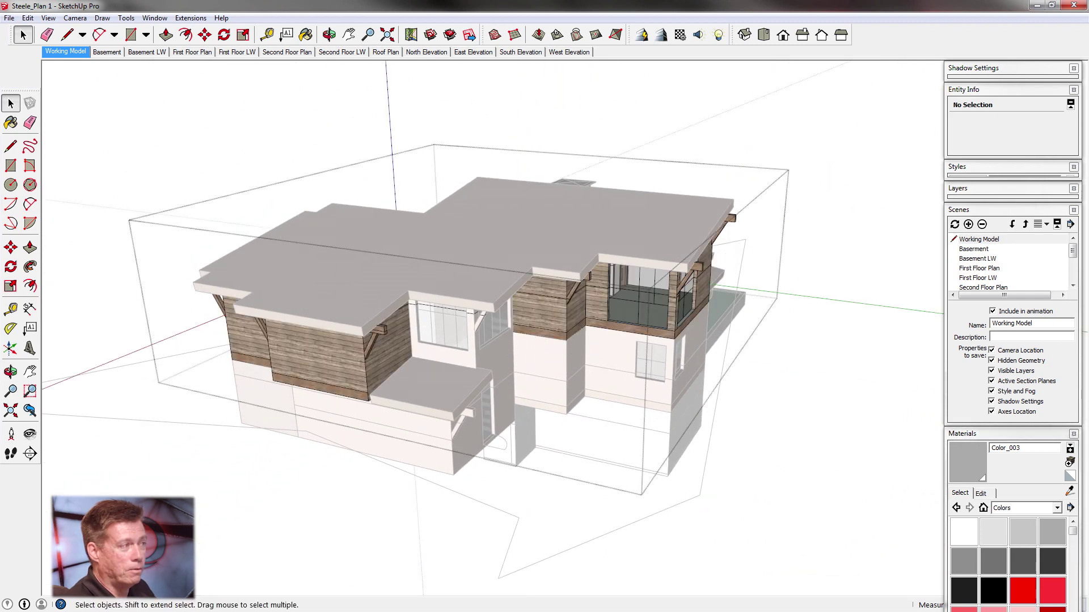
# View the model from the garage side and close the second-floor group
pyautogui.moveTo(238, 255); pyautogui.dragTo(439, 244, button='middle')
pyautogui.scroll(-3, 440, 244)
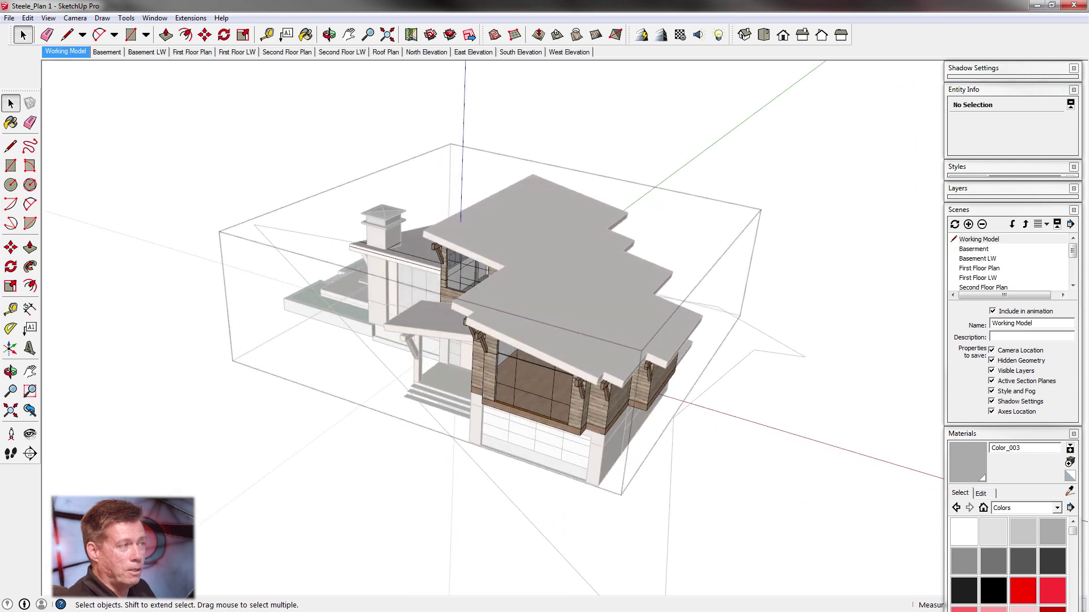
pyautogui.rightClick(288, 117)
pyautogui.click(325, 121)
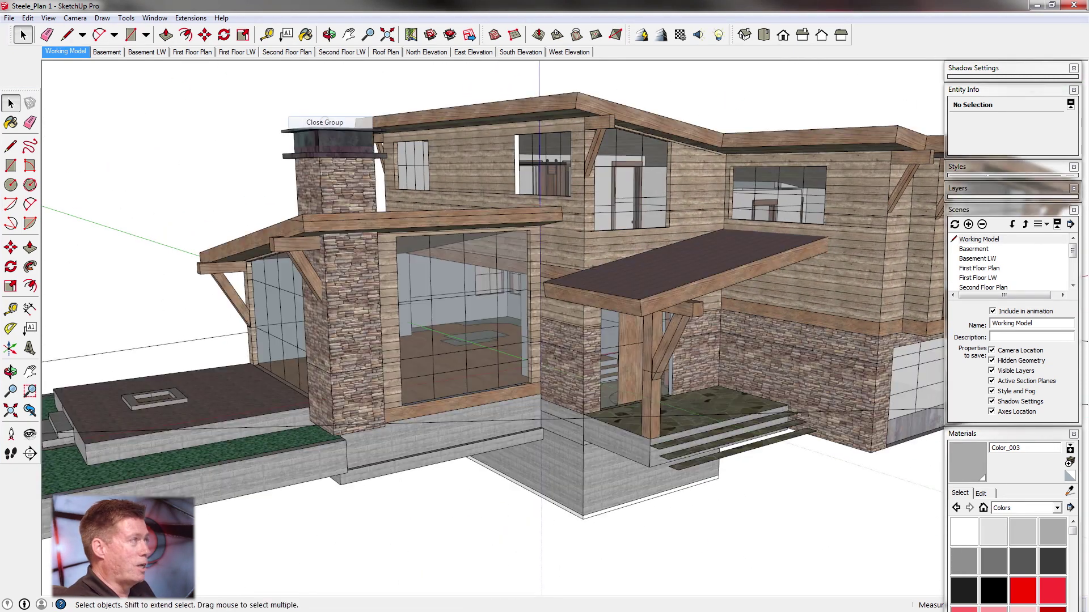
# Examine the whole house in the Working Model scene from the terrace and chimney side, from above and closer to the entry
pyautogui.moveTo(324, 159); pyautogui.dragTo(312, 261, button='middle')
pyautogui.scroll(-3, 311, 260)
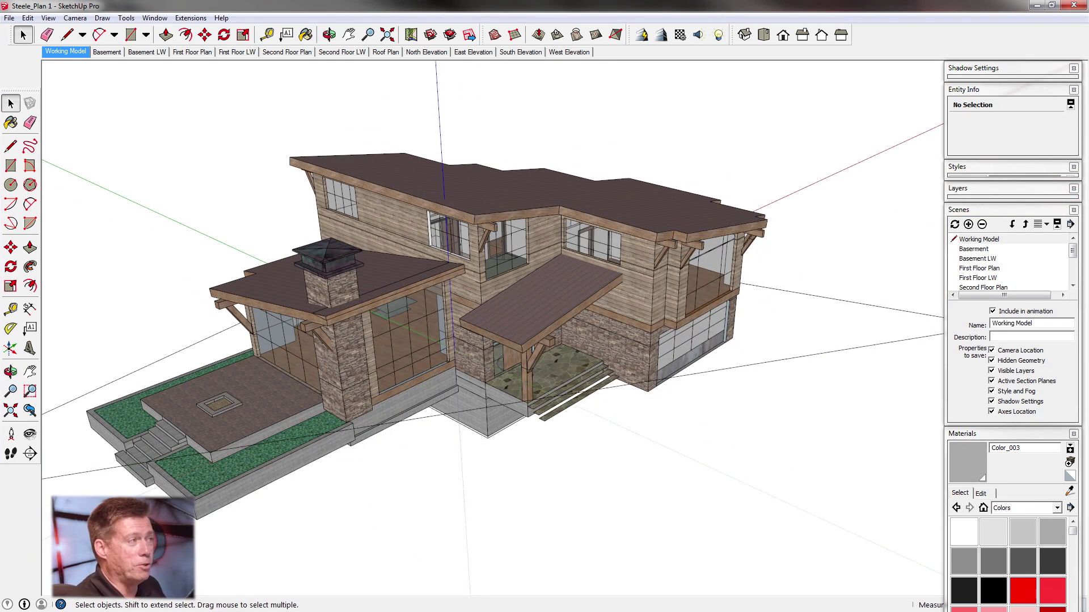
pyautogui.moveTo(453, 295); pyautogui.dragTo(425, 306, button='middle')
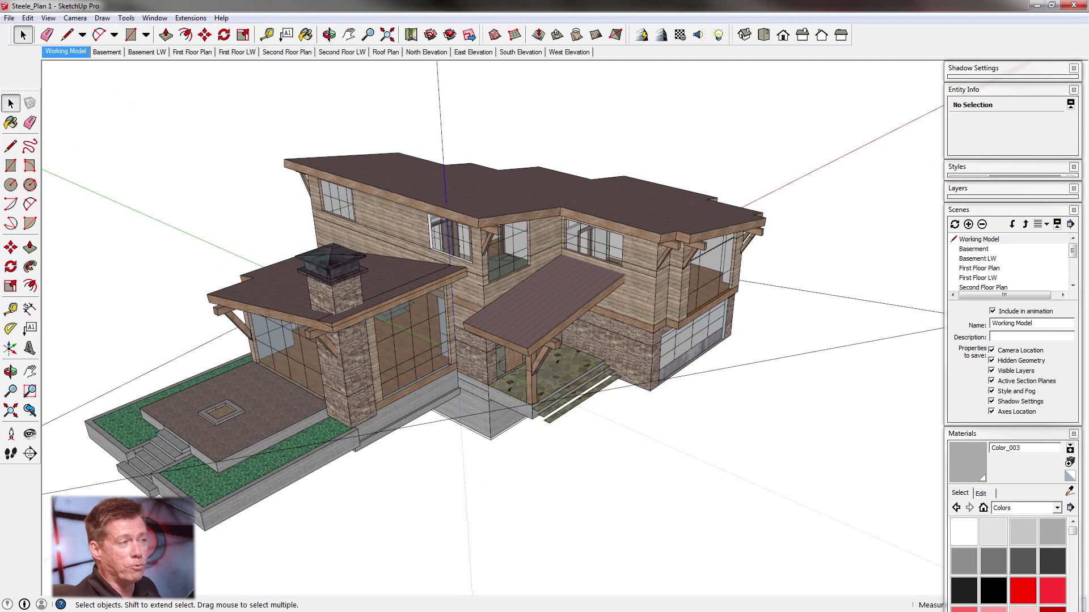
pyautogui.scroll(-2, 560, 284)
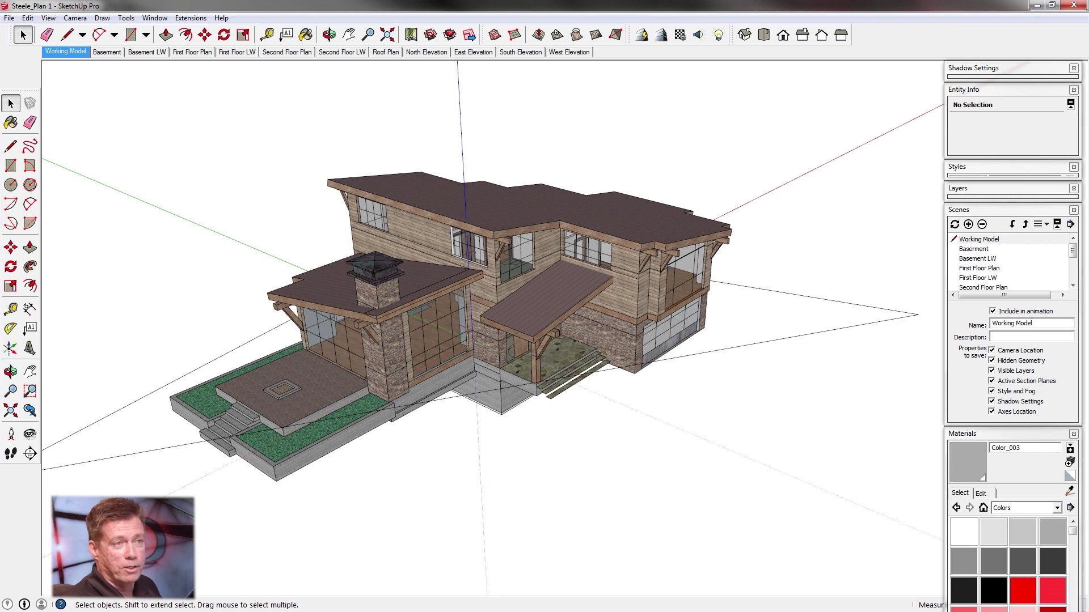
pyautogui.moveTo(431, 306)
pyautogui.mouseDown(button='middle')
pyautogui.moveTo(542, 310)
pyautogui.moveTo(559, 292)
pyautogui.moveTo(601, 283)
pyautogui.moveTo(443, 289)
pyautogui.mouseUp(button='middle')
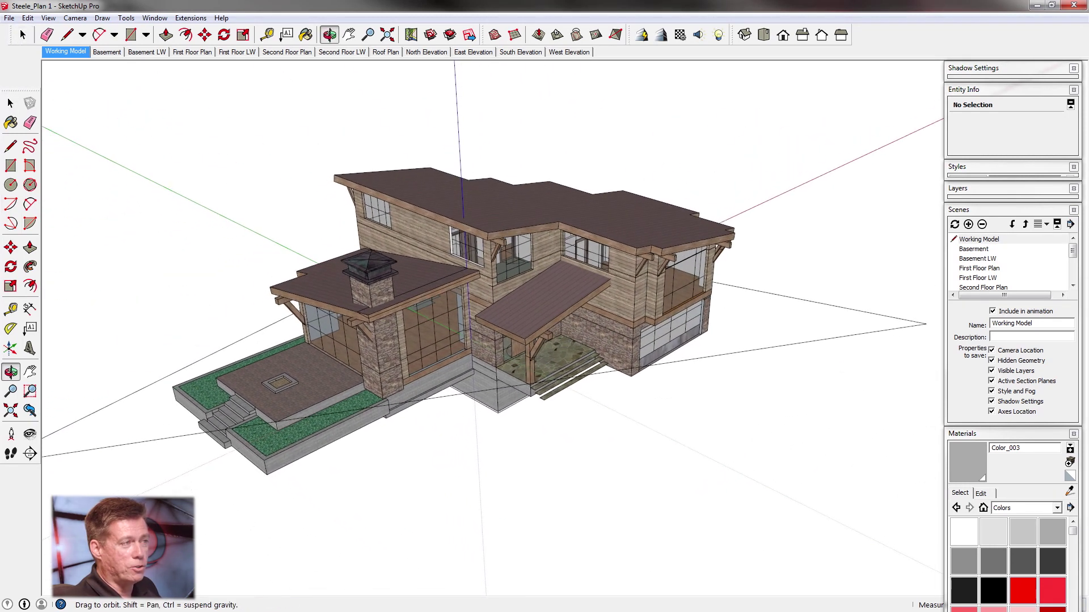
pyautogui.scroll(3, 621, 284)
pyautogui.moveTo(621, 284); pyautogui.dragTo(487, 213, button='middle')
pyautogui.scroll(-1, 624, 352)
pyautogui.scroll(-1, 567, 266)
pyautogui.moveTo(598, 269)
pyautogui.mouseDown(button='middle')
pyautogui.moveTo(587, 266)
pyautogui.moveTo(621, 289)
pyautogui.moveTo(536, 252)
pyautogui.moveTo(575, 261)
pyautogui.moveTo(493, 258)
pyautogui.moveTo(601, 289)
pyautogui.mouseUp(button='middle')
pyautogui.press('space')
pyautogui.scroll(3, 587, 262)
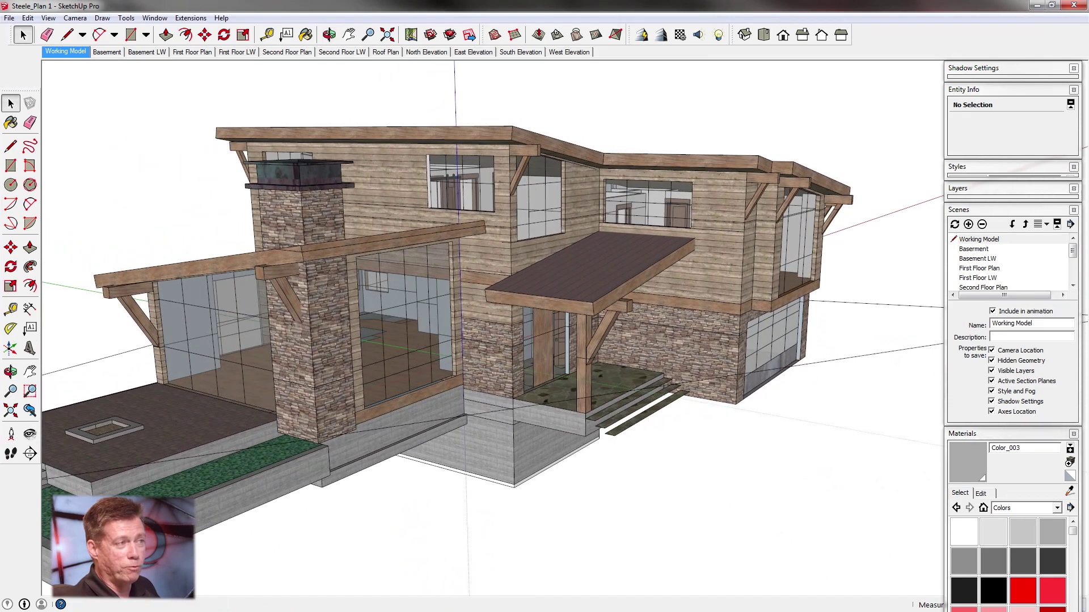
# Inspect the front of the house around the covered entry, steps and garage
pyautogui.scroll(-3, 709, 301)
pyautogui.moveTo(487, 307); pyautogui.dragTo(742, 313, button='middle')
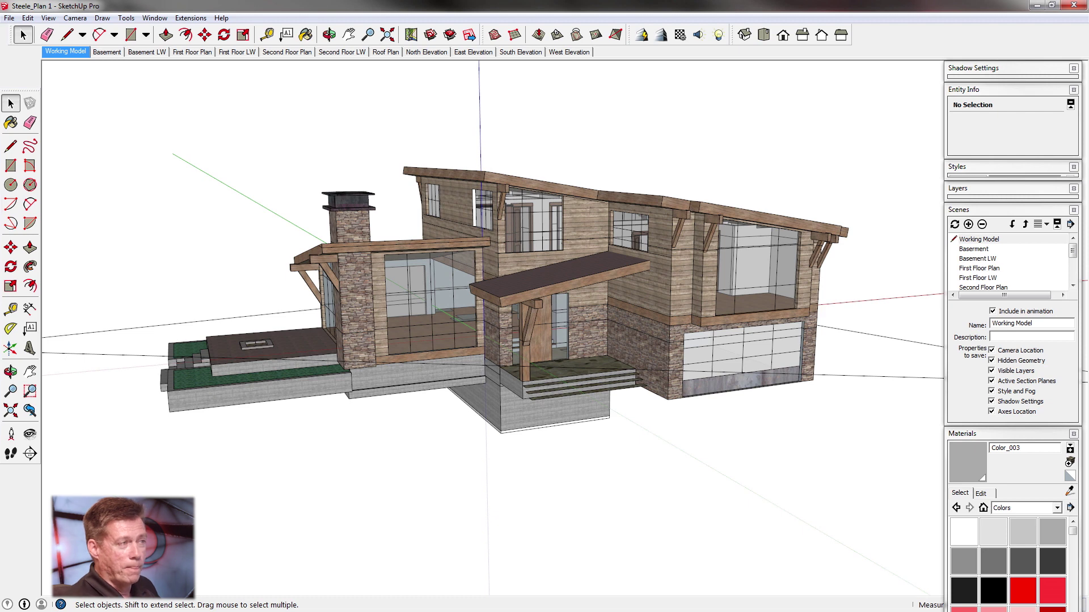
pyautogui.moveTo(544, 306); pyautogui.dragTo(502, 306, button='middle')
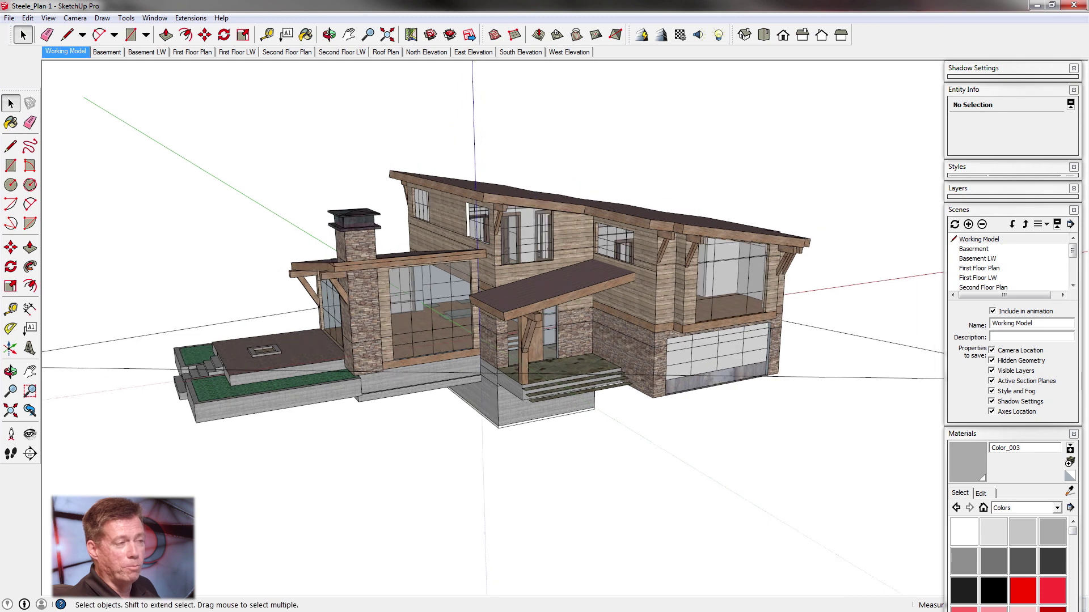
pyautogui.scroll(3, 584, 303)
pyautogui.moveTo(584, 303); pyautogui.dragTo(559, 295, button='middle')
pyautogui.scroll(-3, 559, 295)
pyautogui.moveTo(462, 306); pyautogui.dragTo(457, 306, button='middle')
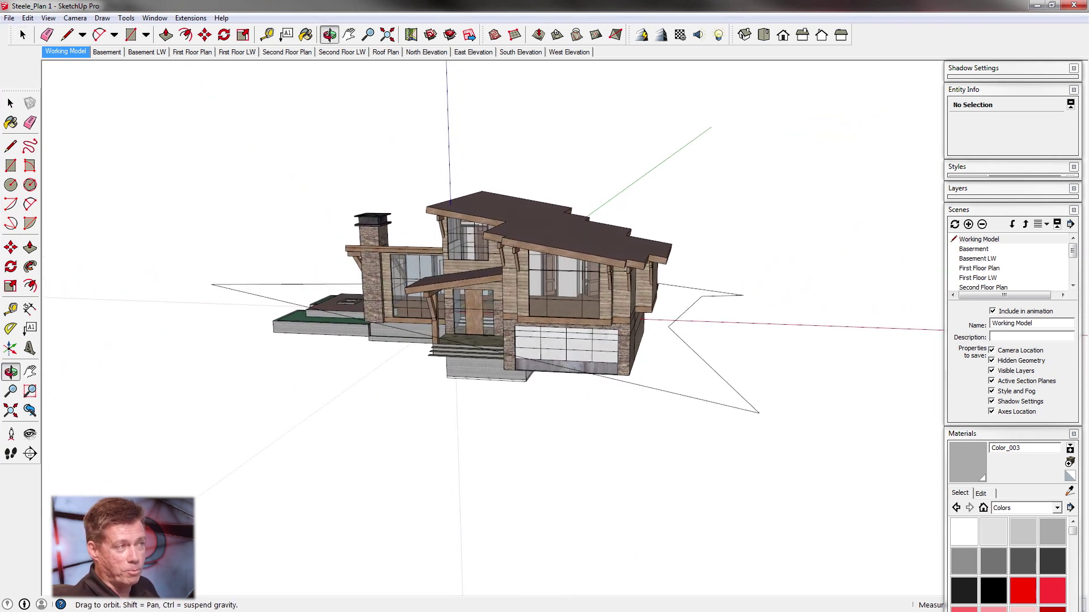
pyautogui.moveTo(457, 306); pyautogui.dragTo(405, 306, button='middle')
# Examine the rear and far side walls, the stepped roof and the exposed basement walls of the house
pyautogui.scroll(4, 584, 306)
pyautogui.moveTo(584, 307); pyautogui.dragTo(789, 292, button='middle')
pyautogui.moveTo(482, 301); pyautogui.dragTo(647, 321, button='middle')
pyautogui.scroll(-3, 412, 302)
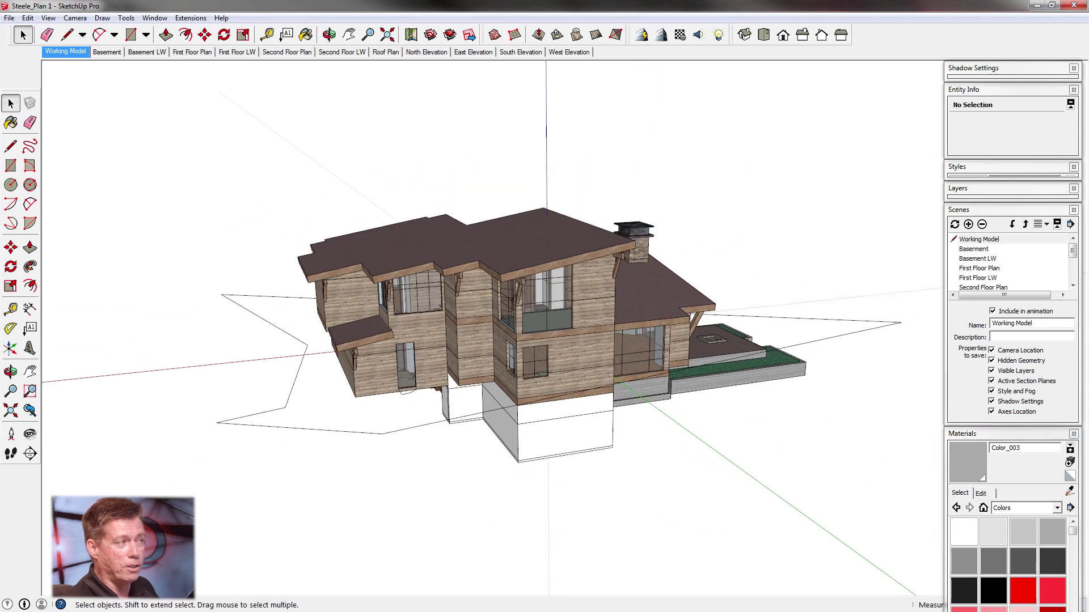
pyautogui.moveTo(413, 302); pyautogui.dragTo(465, 304, button='middle')
pyautogui.moveTo(250, 306); pyautogui.dragTo(236, 307, button='middle')
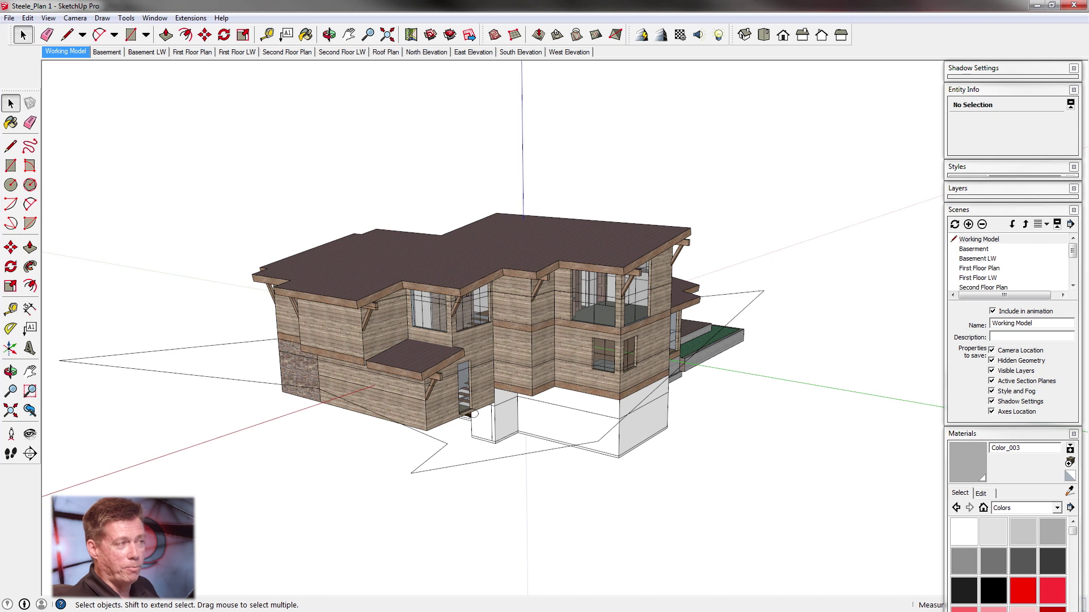
pyautogui.moveTo(235, 306); pyautogui.dragTo(237, 306, button='middle')
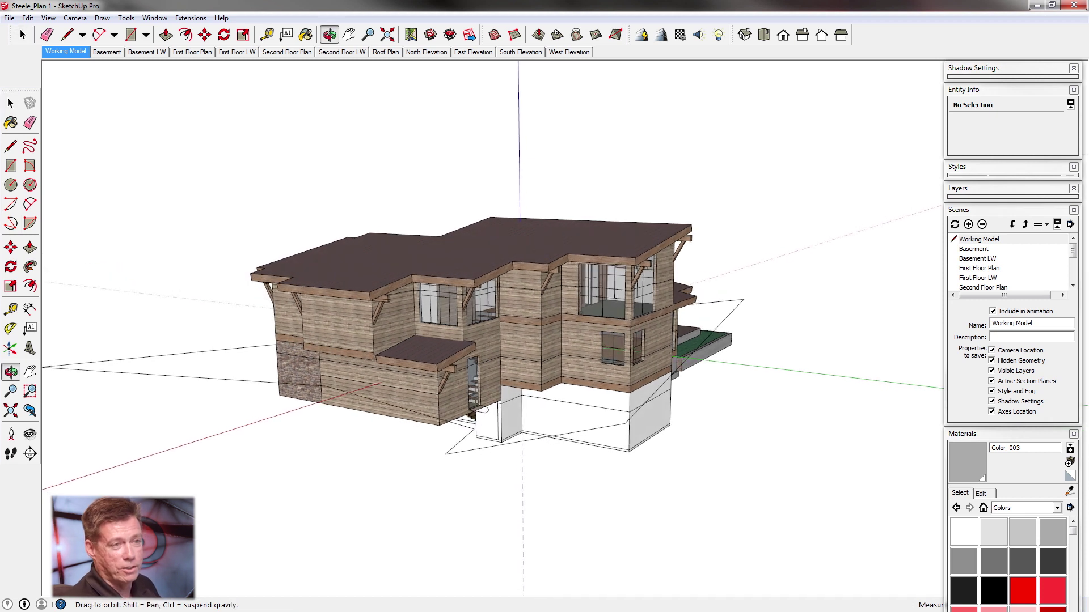
pyautogui.moveTo(237, 306)
pyautogui.mouseDown(button='middle')
pyautogui.moveTo(85, 311)
pyautogui.moveTo(235, 314)
pyautogui.mouseUp(button='middle')
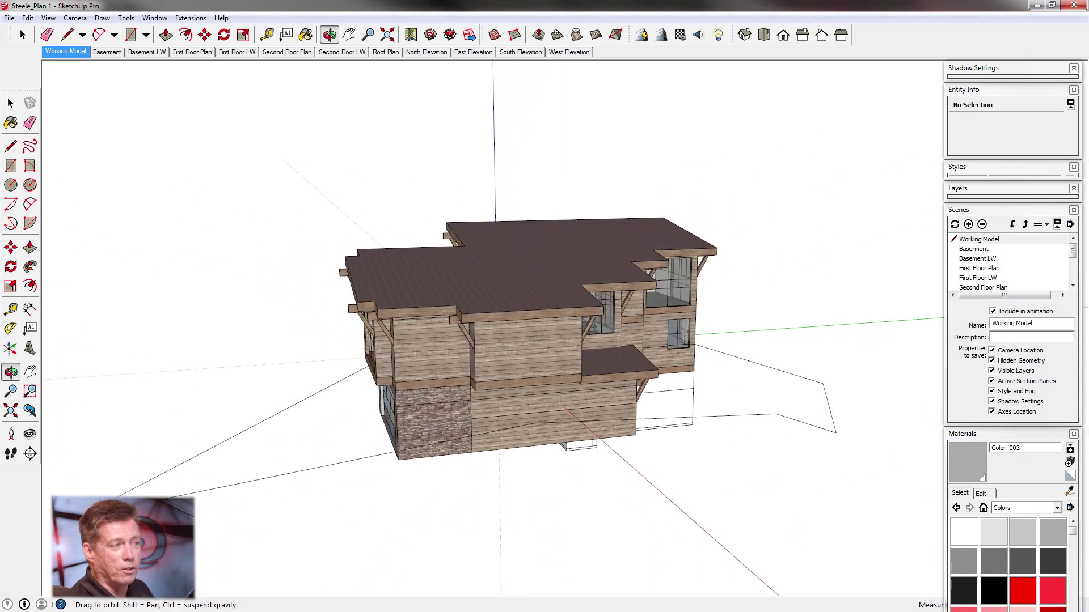